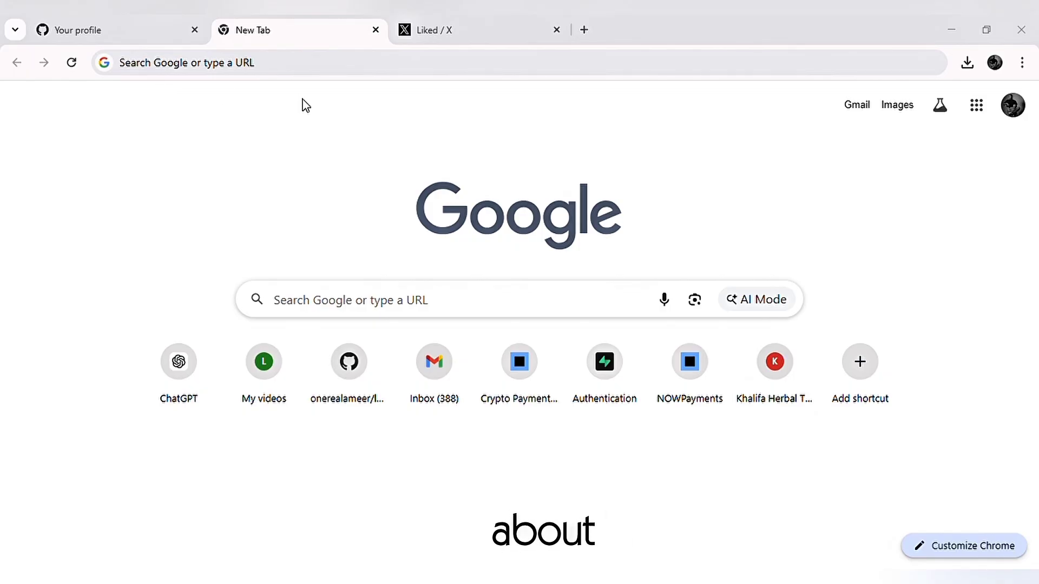
Search Google for "lovable ai" and open the Lovable website from the results.
key(ctrl+l)
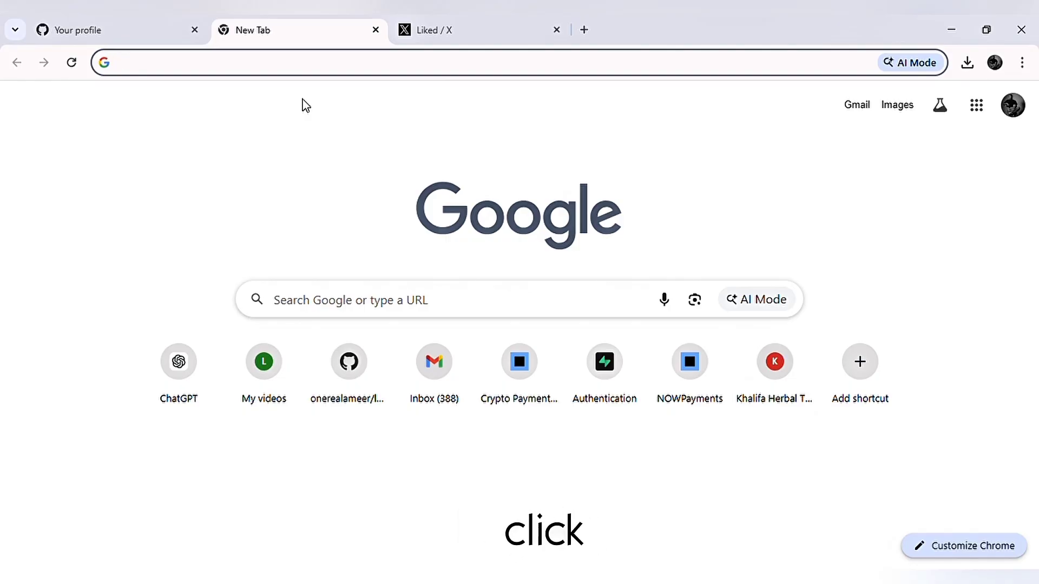
text(lovable ai)
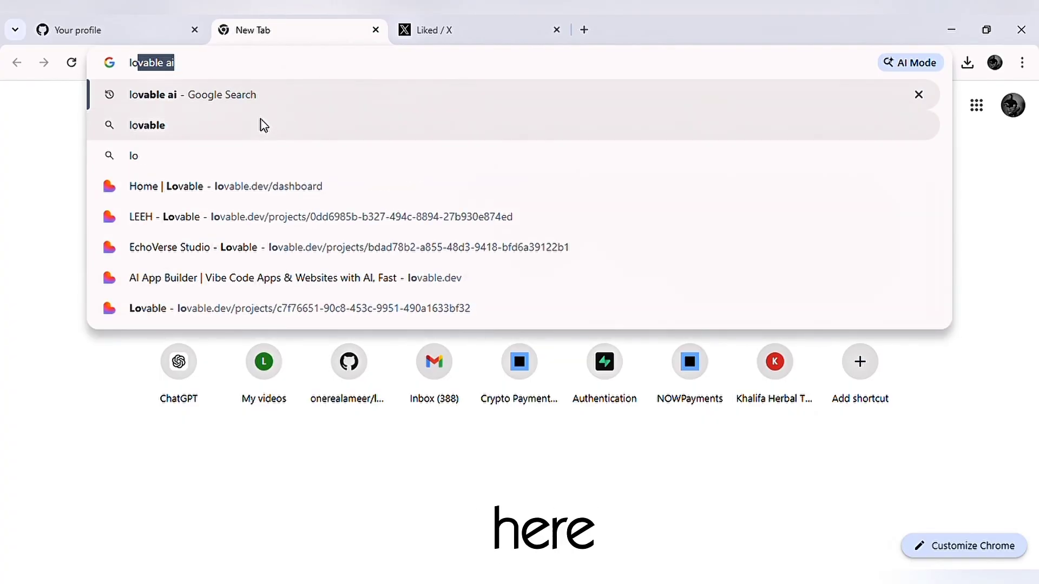
click(257, 101)
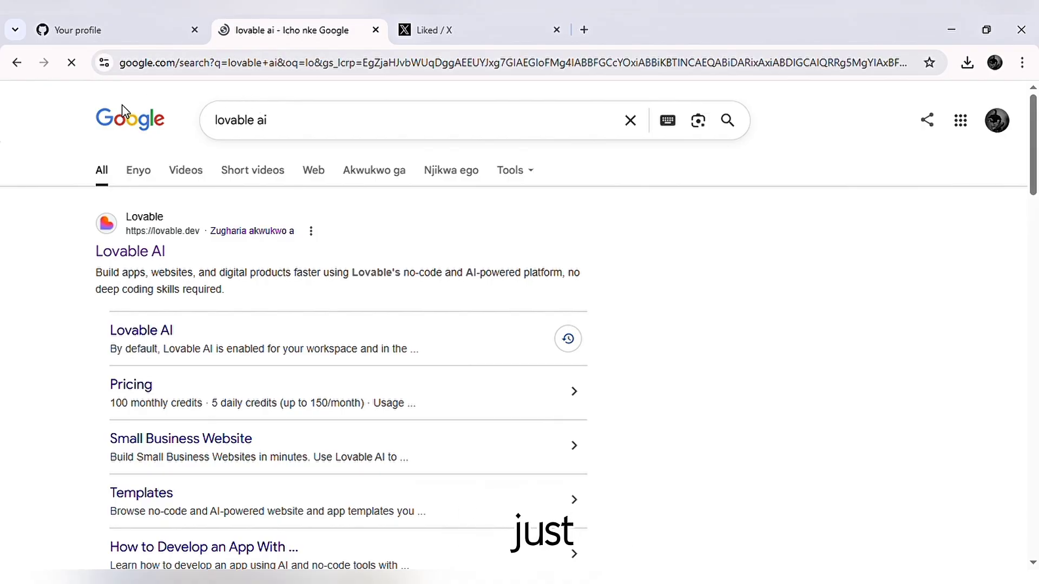
click(124, 257)
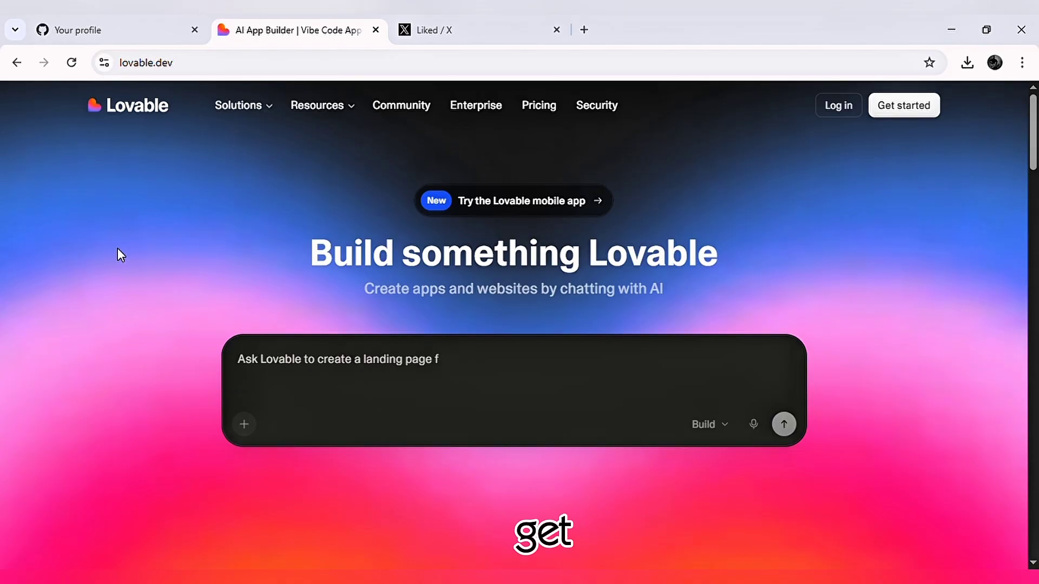
Examine the login options and the Lovable landing page, including its features, templates, usage figures and footer links.
click(832, 108)
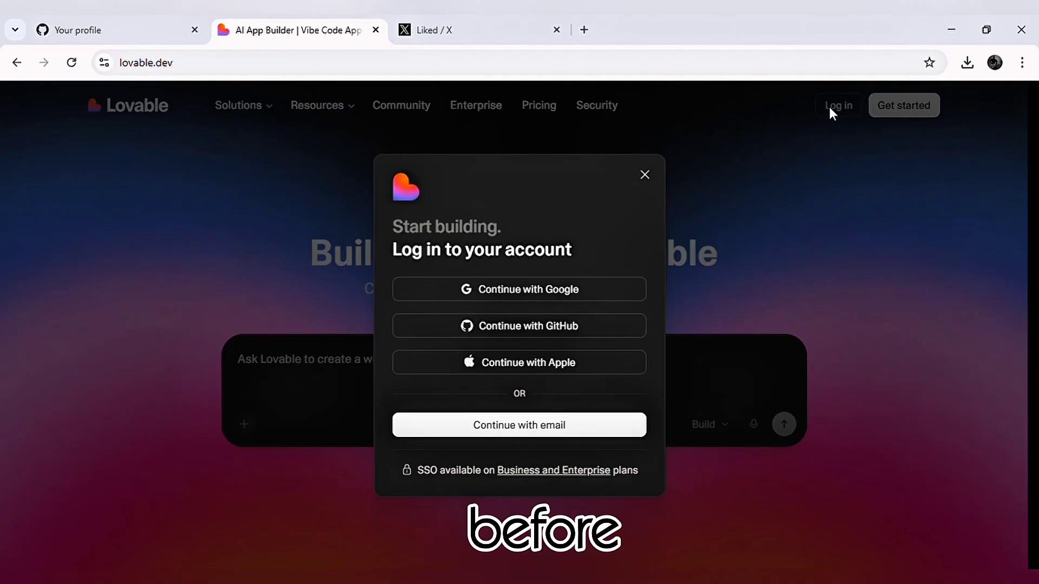
click(643, 172)
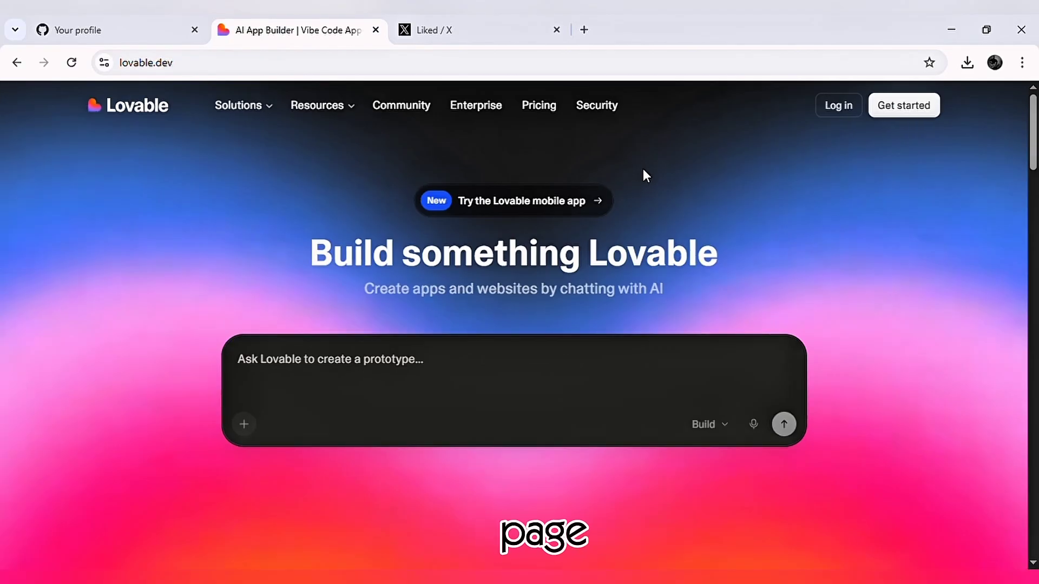
scroll(626, 233, down, 8)
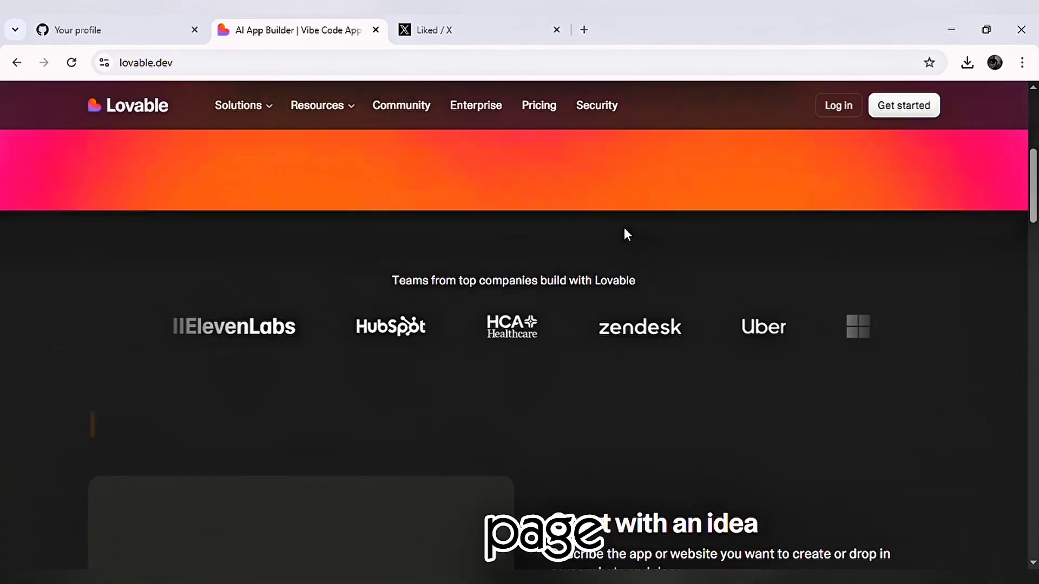
scroll(625, 227, down, 4)
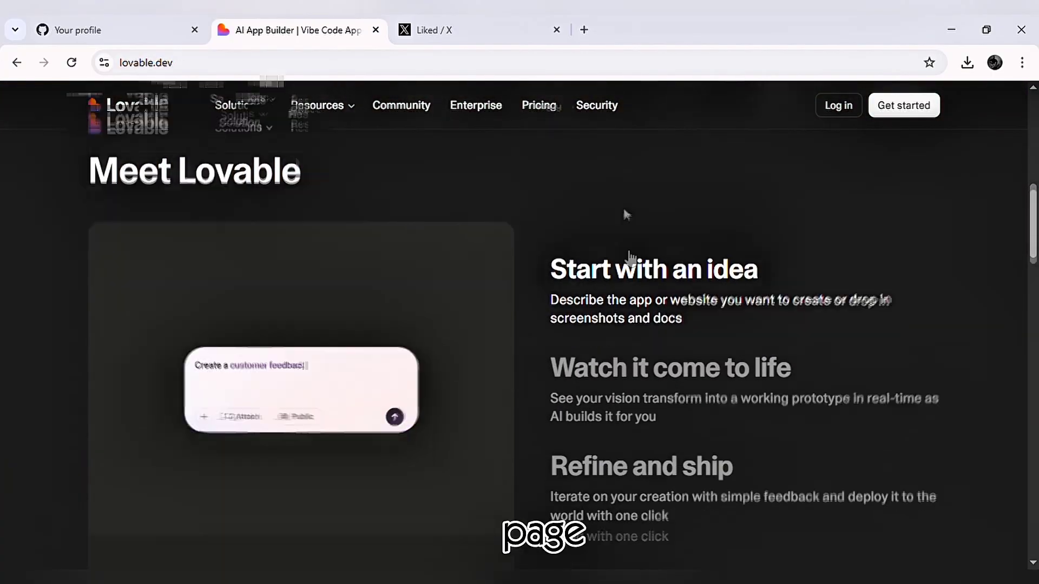
scroll(630, 234, down, 2)
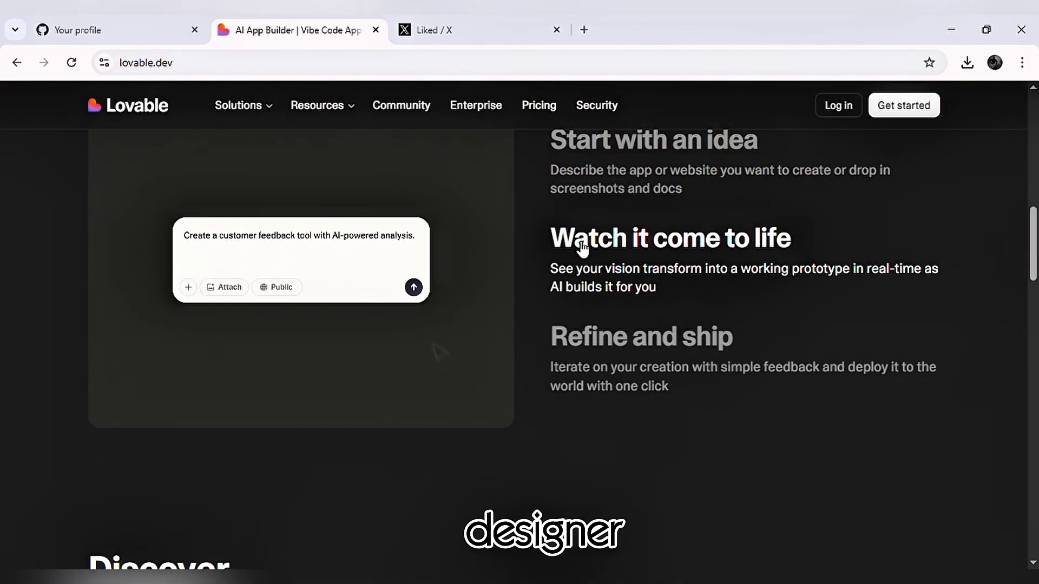
scroll(582, 251, down, 1)
scroll(578, 245, down, 1)
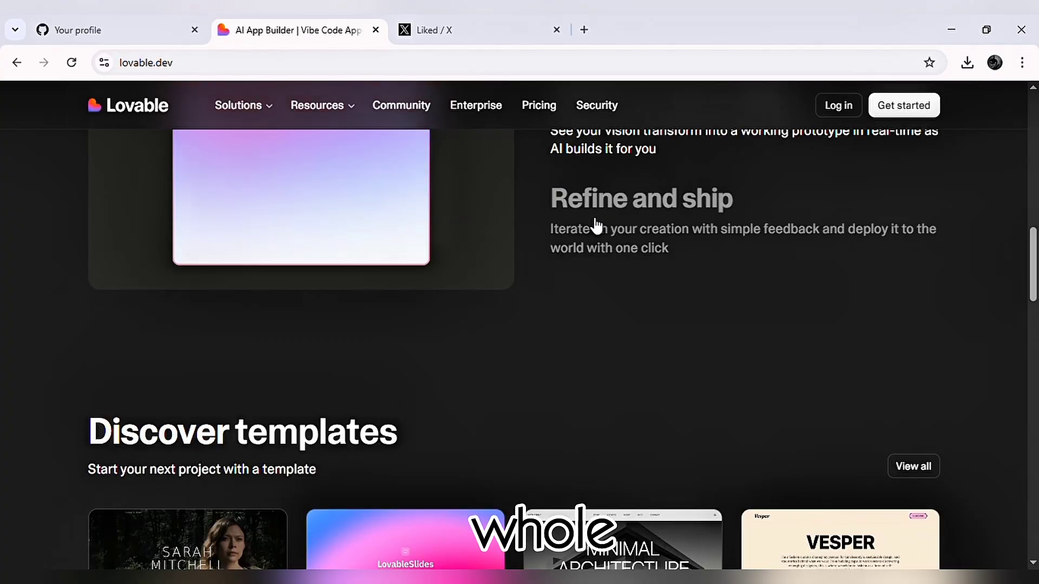
scroll(579, 233, down, 8)
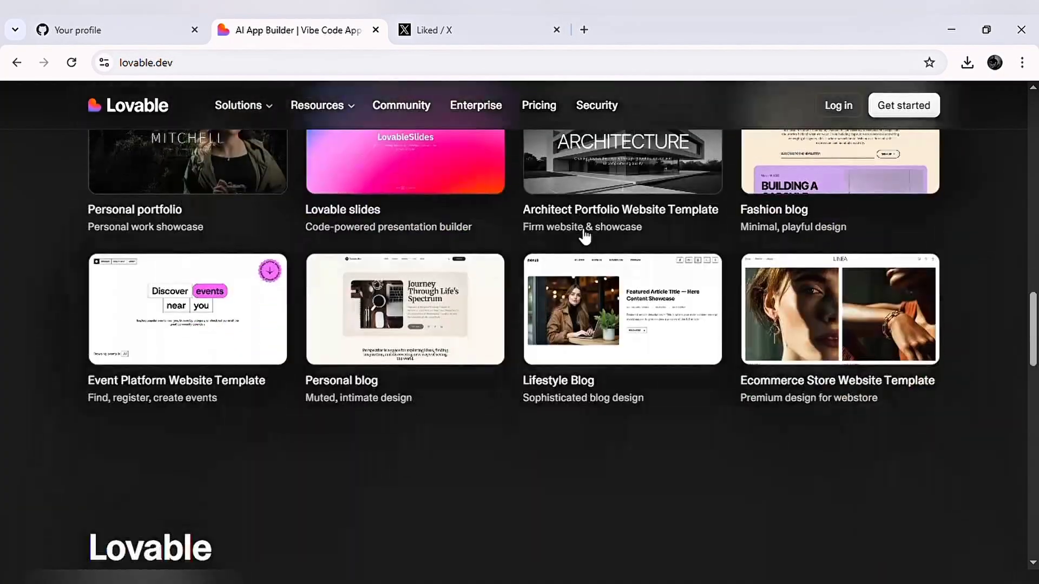
scroll(583, 241, up, 6)
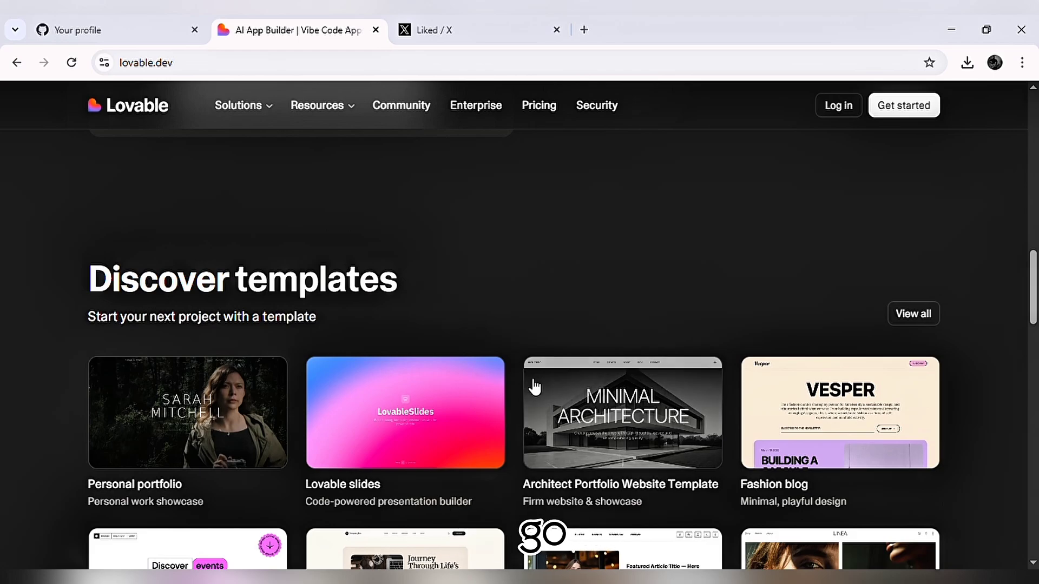
scroll(584, 384, down, 10)
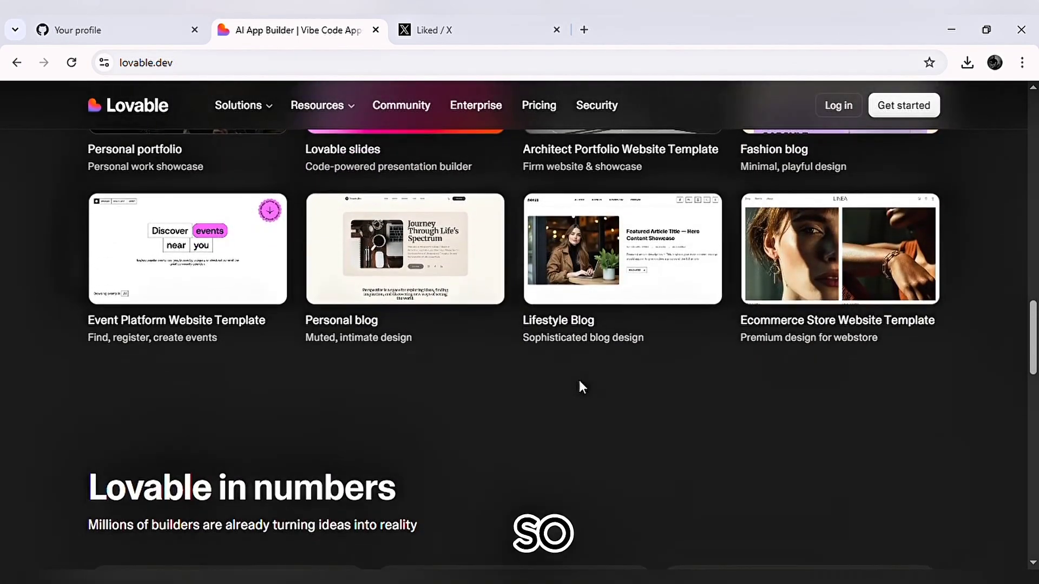
scroll(579, 380, up, 1)
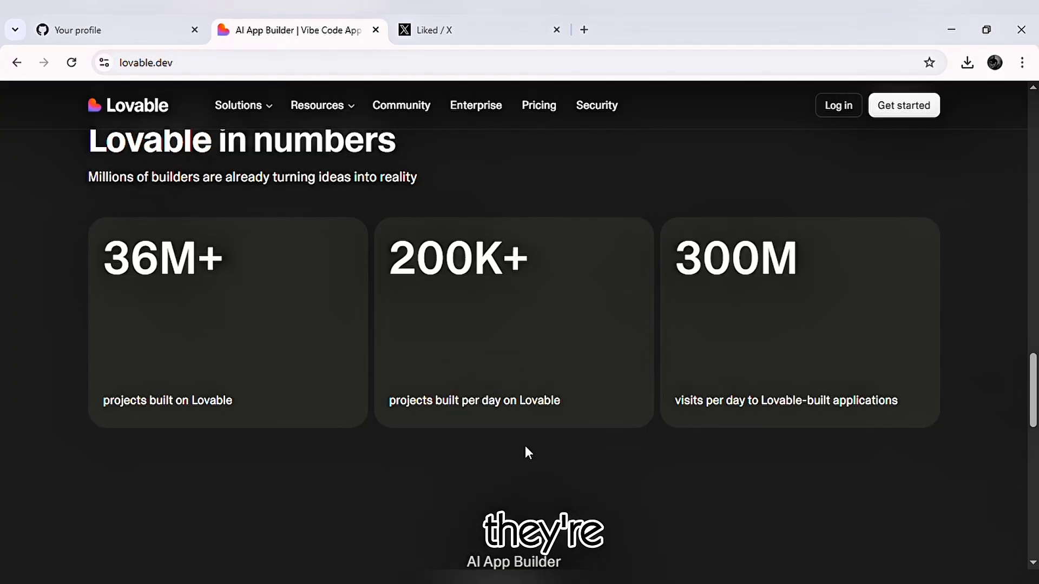
scroll(526, 448, down, 7)
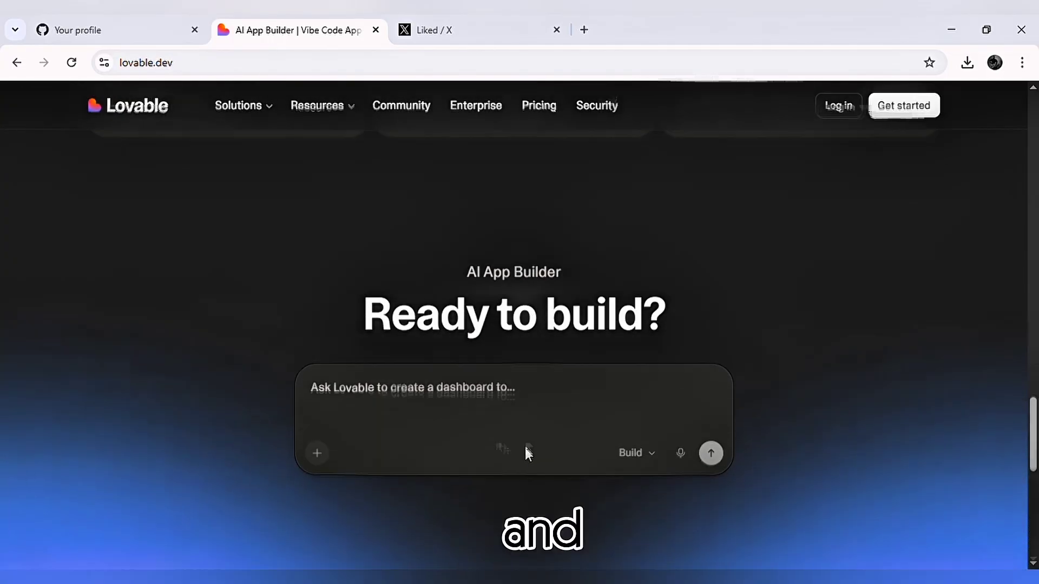
scroll(528, 452, down, 1)
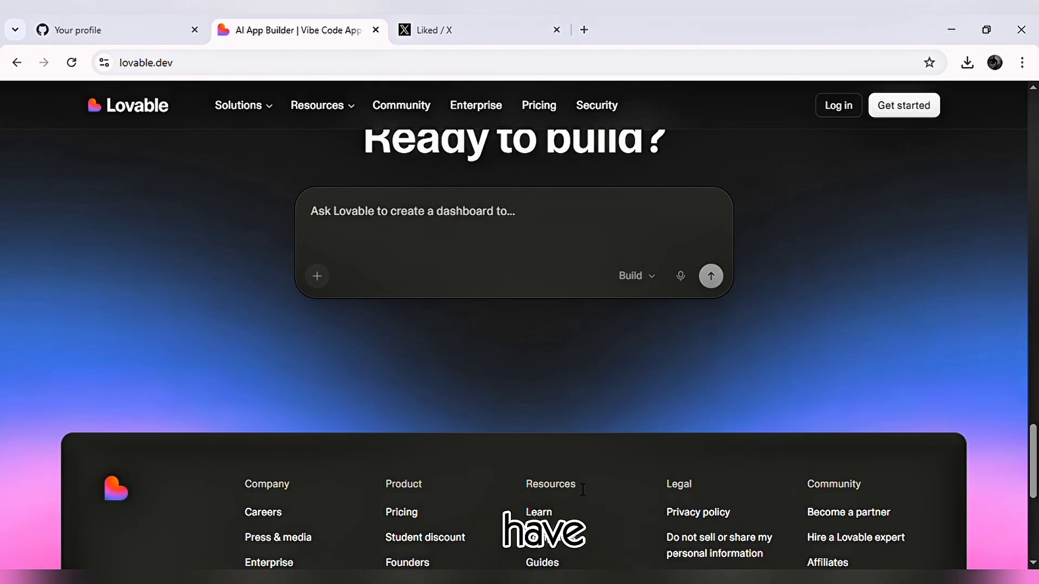
scroll(603, 545, down, 6)
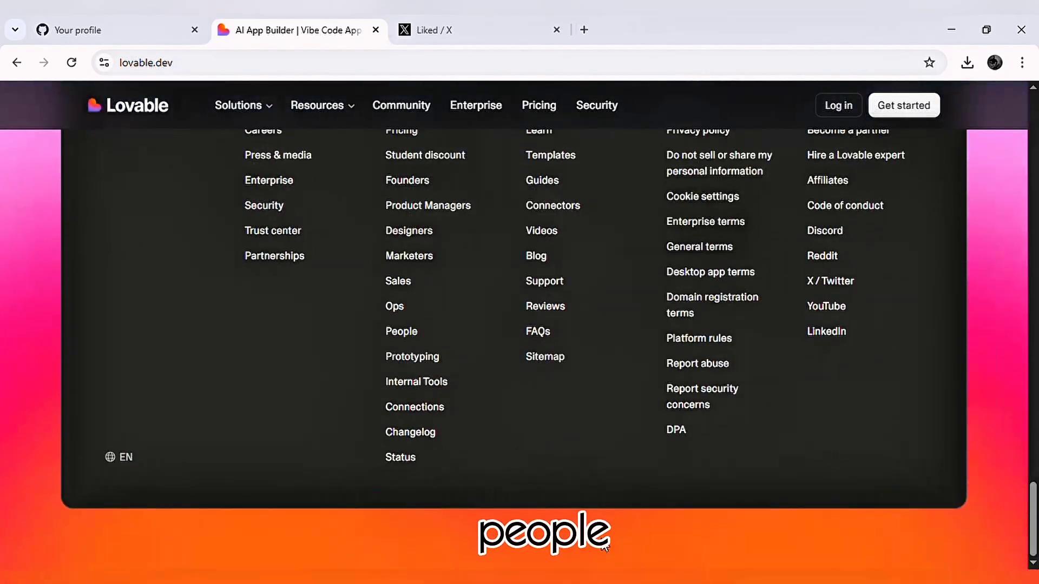
scroll(602, 537, up, 20)
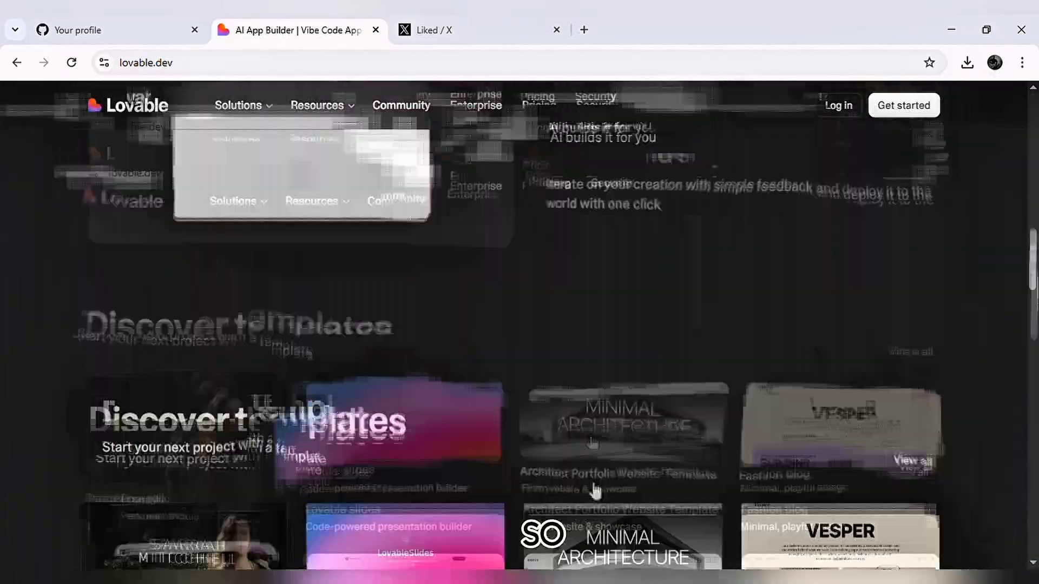
scroll(589, 468, up, 5)
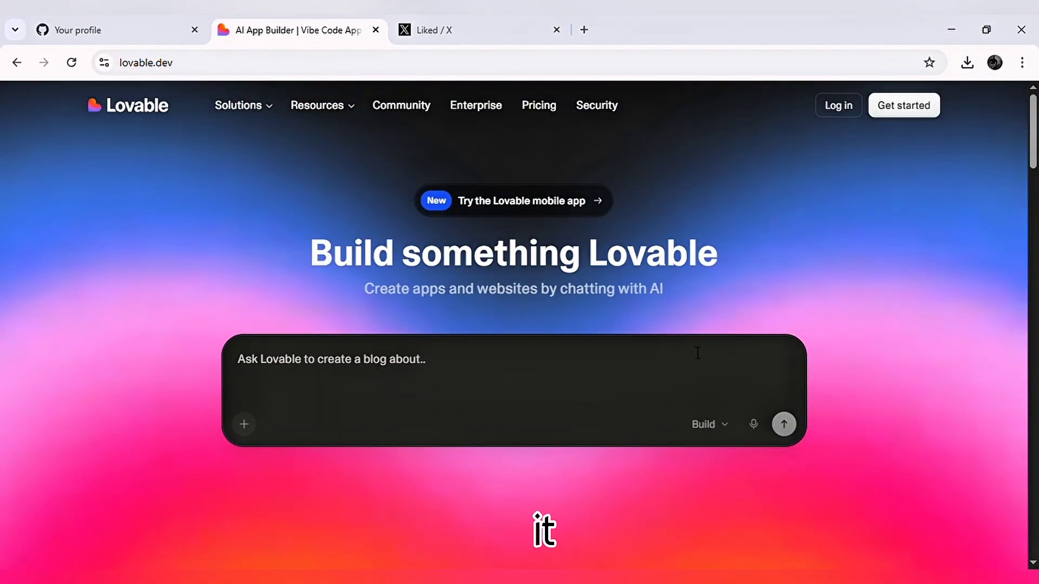
Log in to Lovable with the Google account.
click(836, 109)
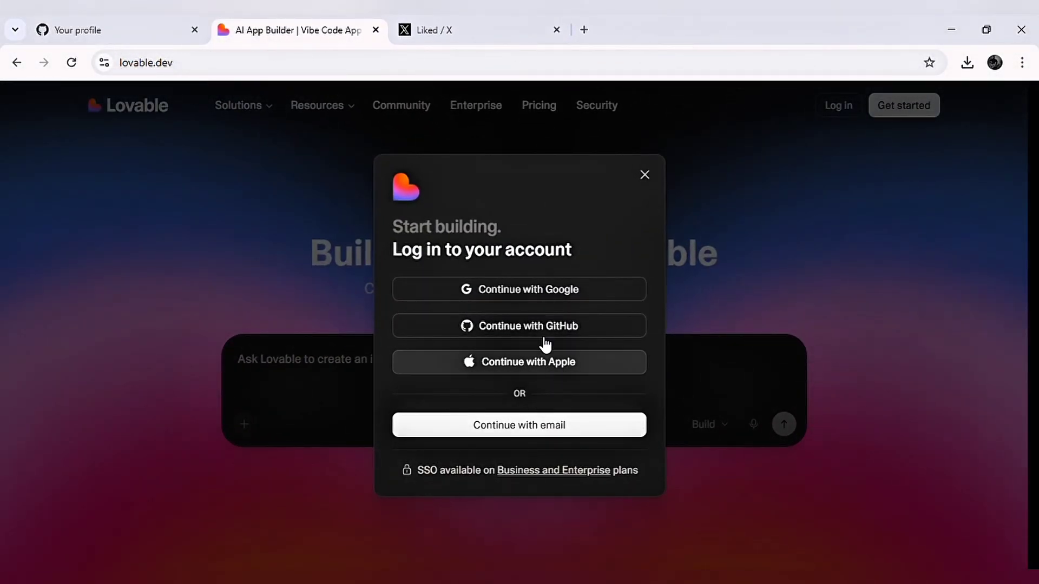
click(554, 300)
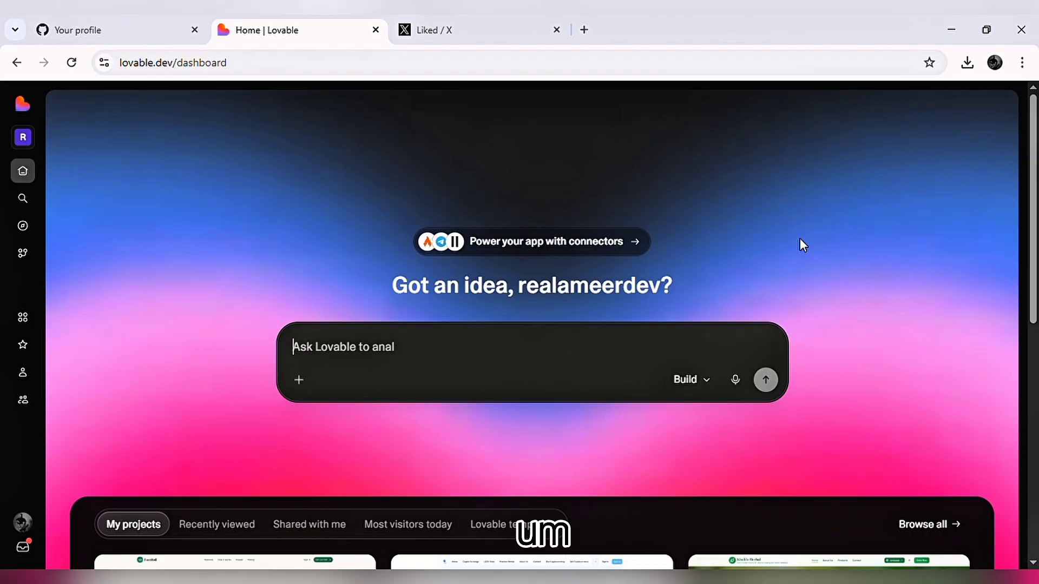
Review the existing projects listed under the prompt box on the dashboard.
scroll(601, 336, down, 5)
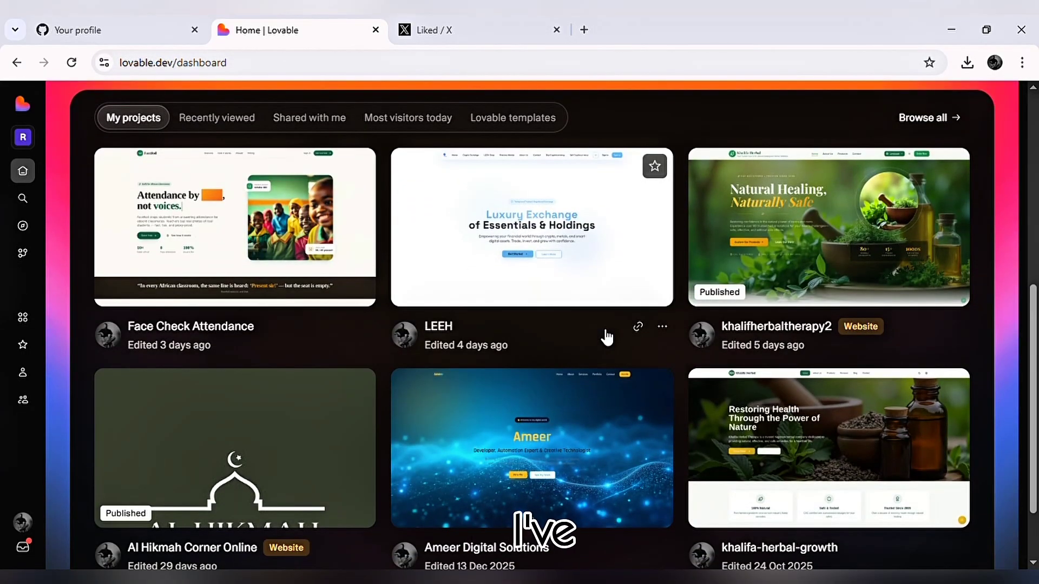
scroll(607, 337, down, 2)
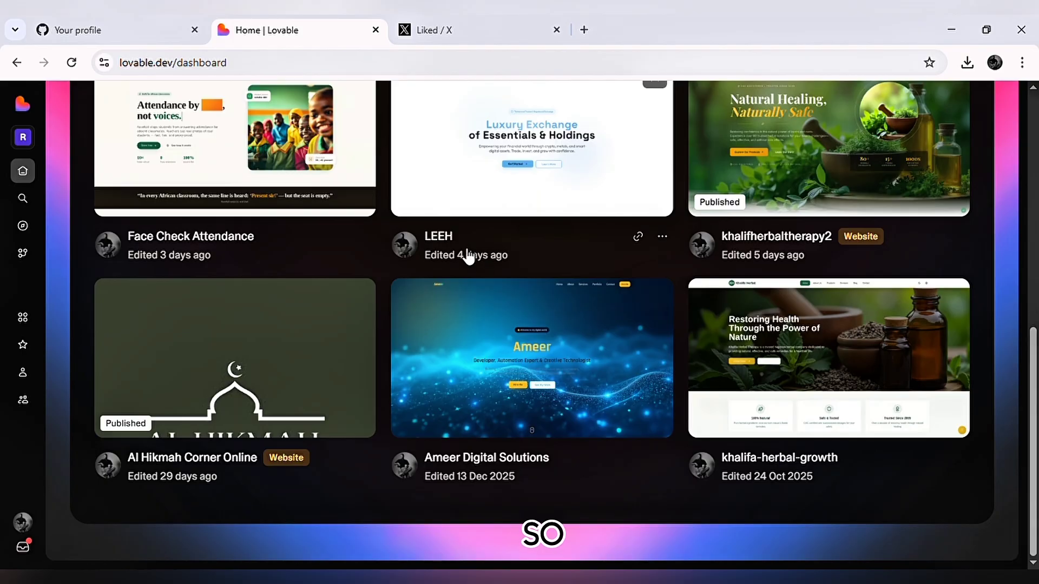
scroll(606, 222, up, 4)
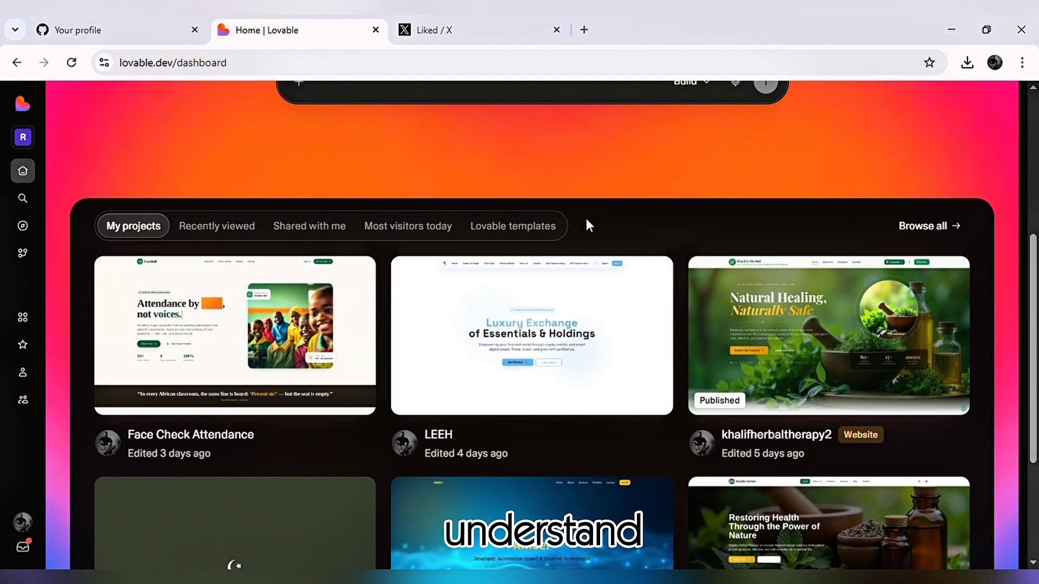
scroll(586, 222, up, 5)
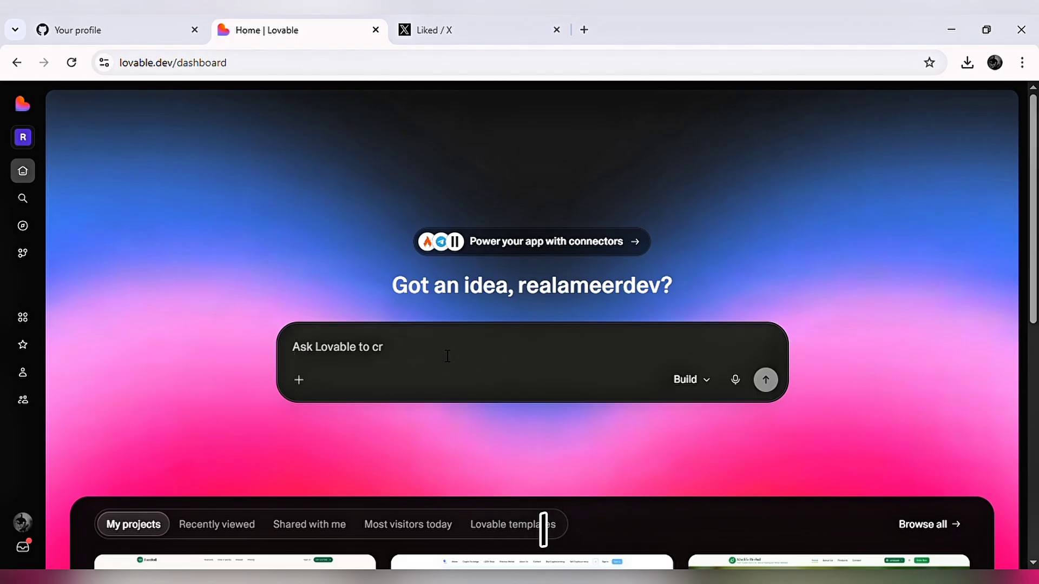
scroll(605, 413, down, 5)
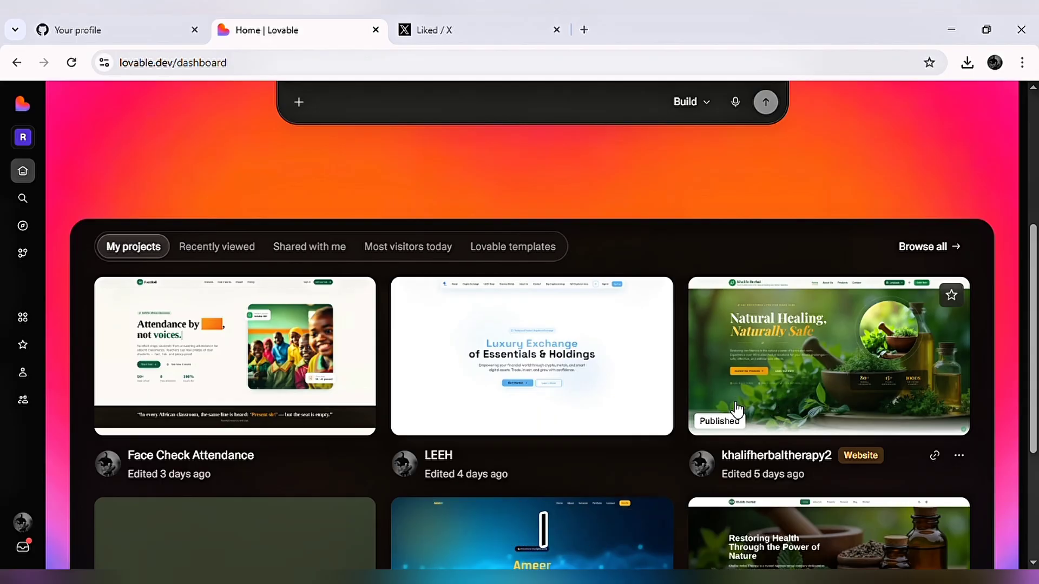
scroll(737, 411, down, 4)
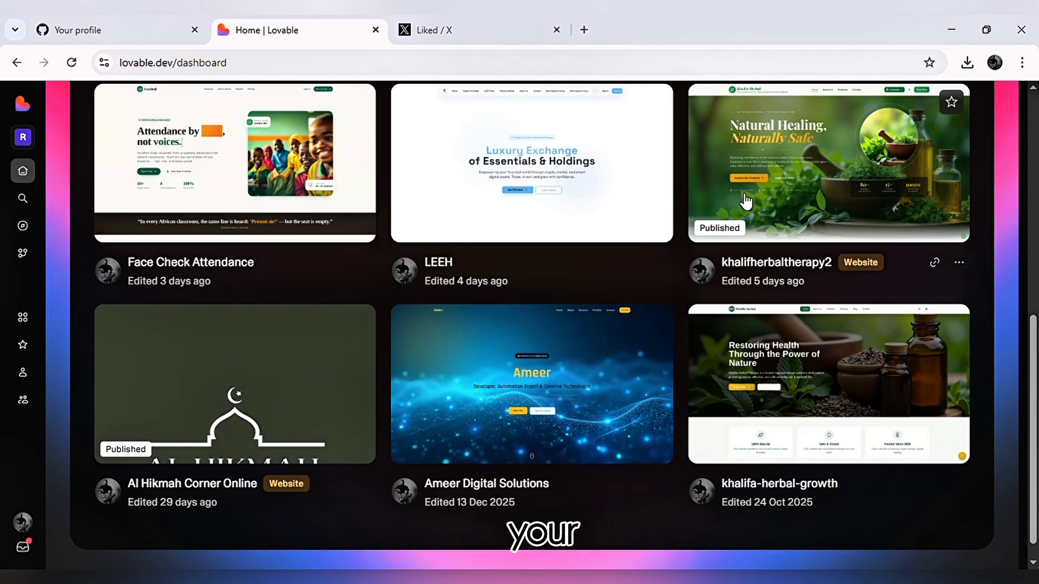
scroll(846, 184, up, 8)
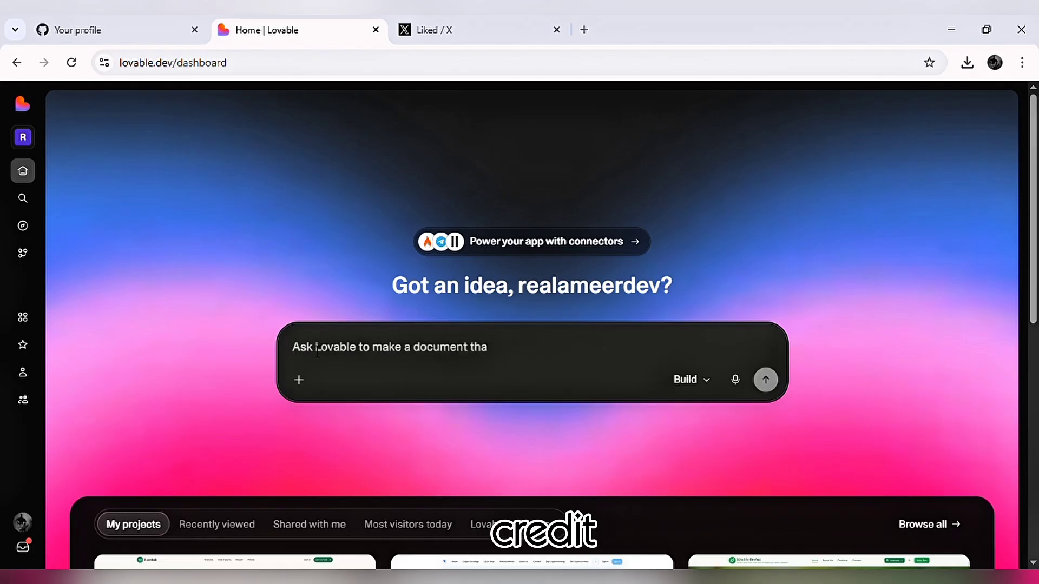
Submit the test prompt "knr.mn/r,enkllr" to check the credit limit, and dismiss the upgrade offer after reading it.
text(knr.mn/r,enkllr)
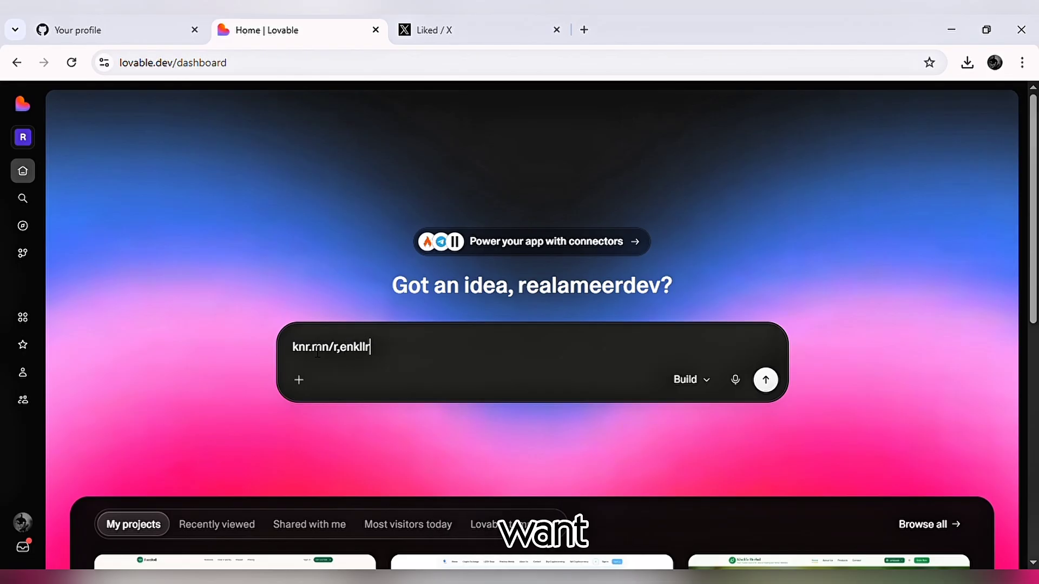
key(Return)
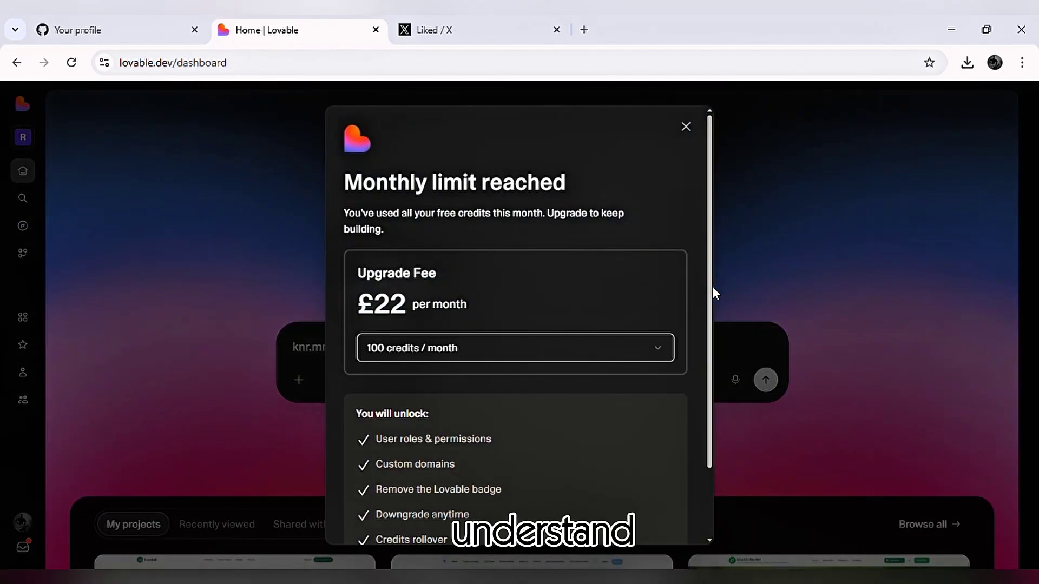
scroll(562, 233, down, 3)
scroll(565, 236, up, 3)
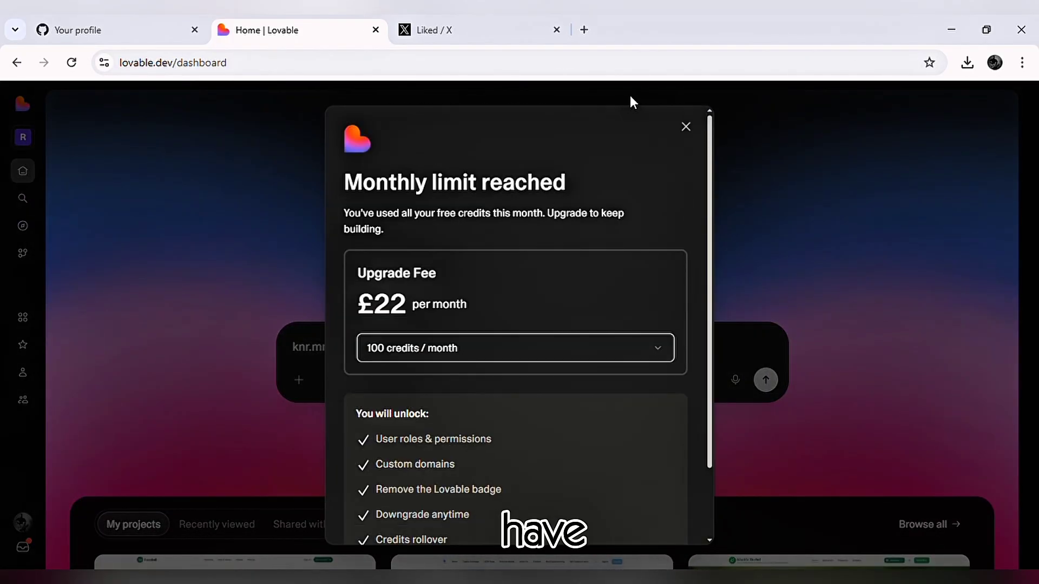
click(685, 127)
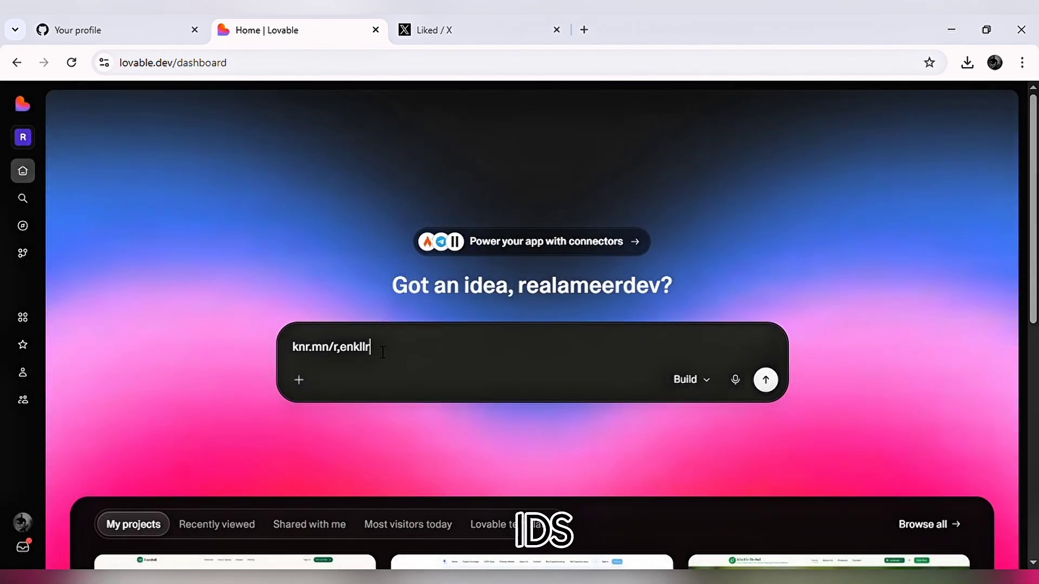
Clear the test text from the dashboard's prompt box.
key(BackSpace)
key(BackSpace)
key(BackSpace)
key(BackSpace)
key(BackSpace)
key(BackSpace)
key(BackSpace)
key(BackSpace)
key(BackSpace)
key(BackSpace)
key(BackSpace)
key(BackSpace)
key(BackSpace)
key(BackSpace)
key(BackSpace)
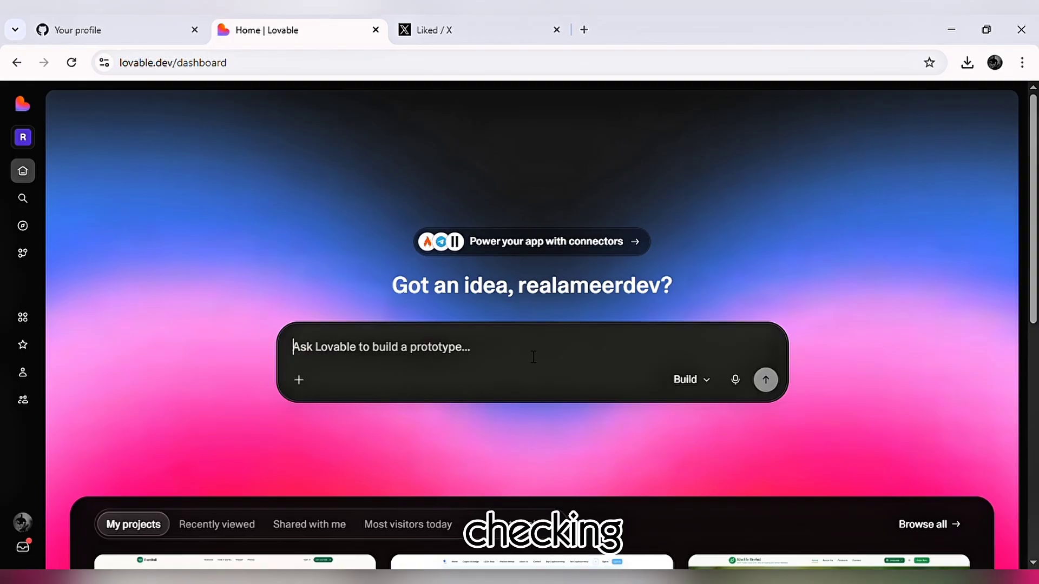
Expand the dashboard's sidebar to show the project navigation, sharing and upgrade options.
scroll(536, 360, down, 3)
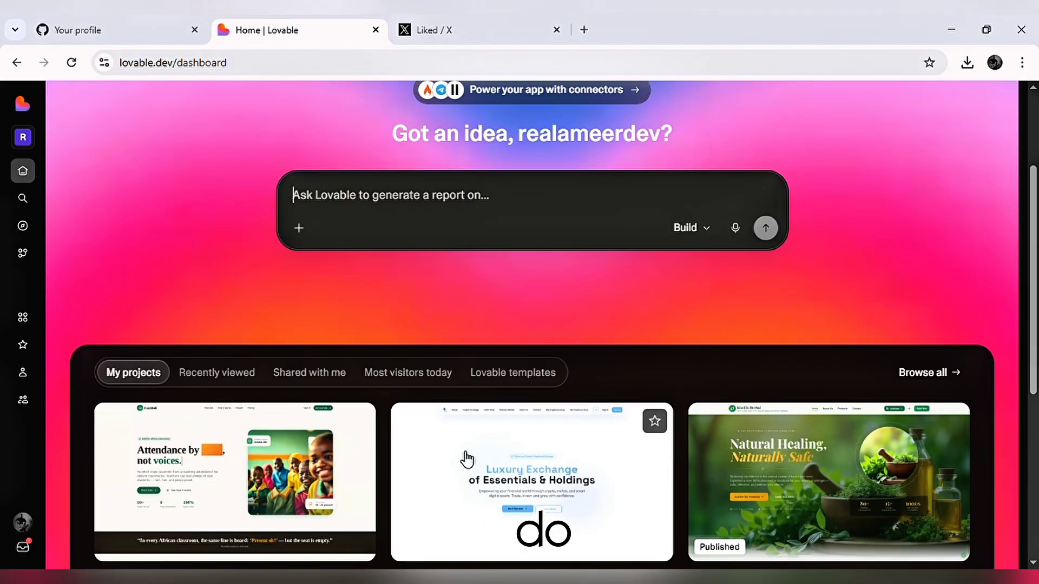
click(23, 103)
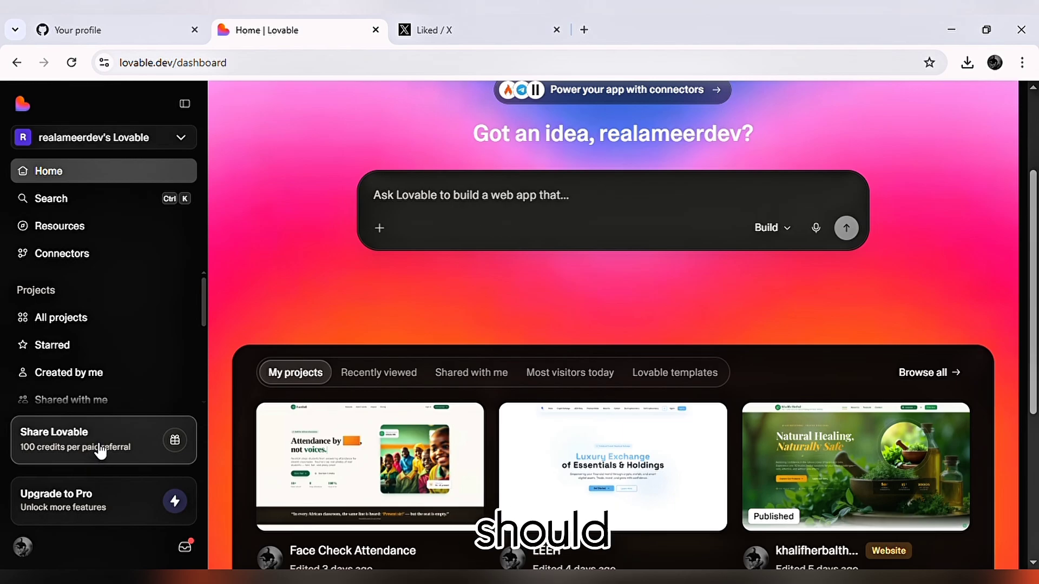
Look through the sidebar's project categories and the list of recent projects.
scroll(143, 382, down, 5)
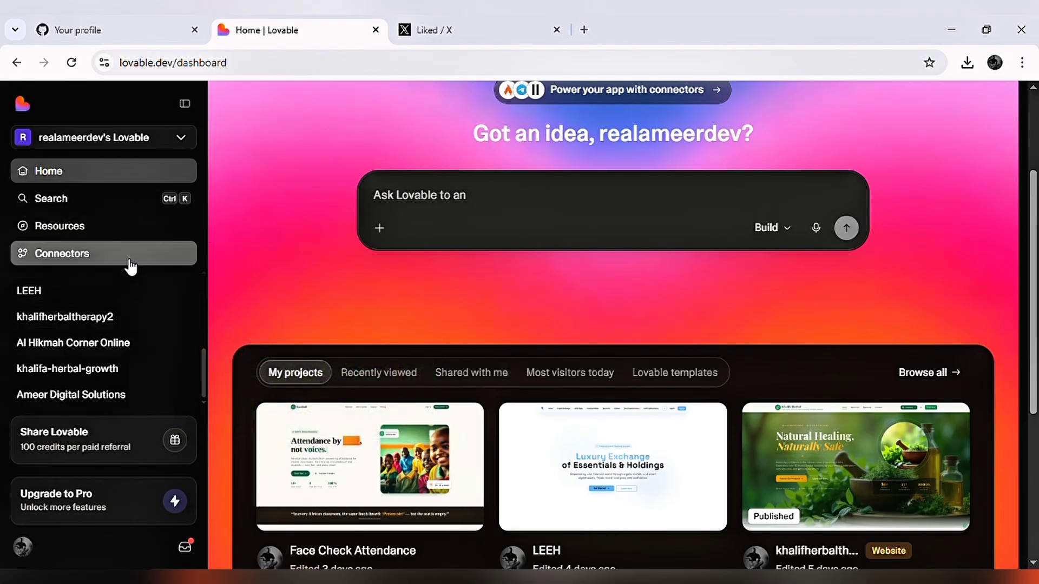
scroll(81, 281, up, 3)
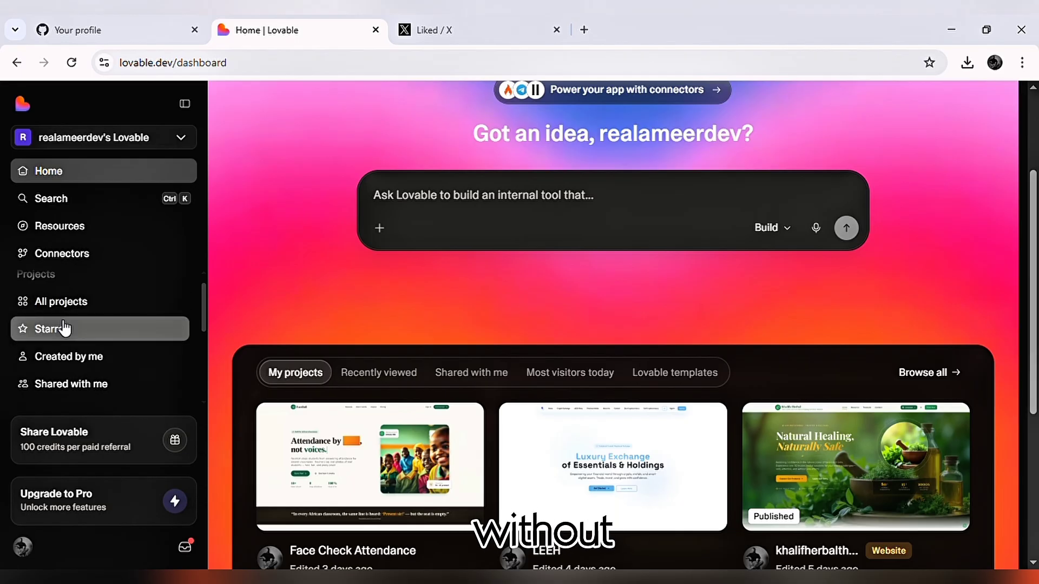
scroll(65, 328, up, 1)
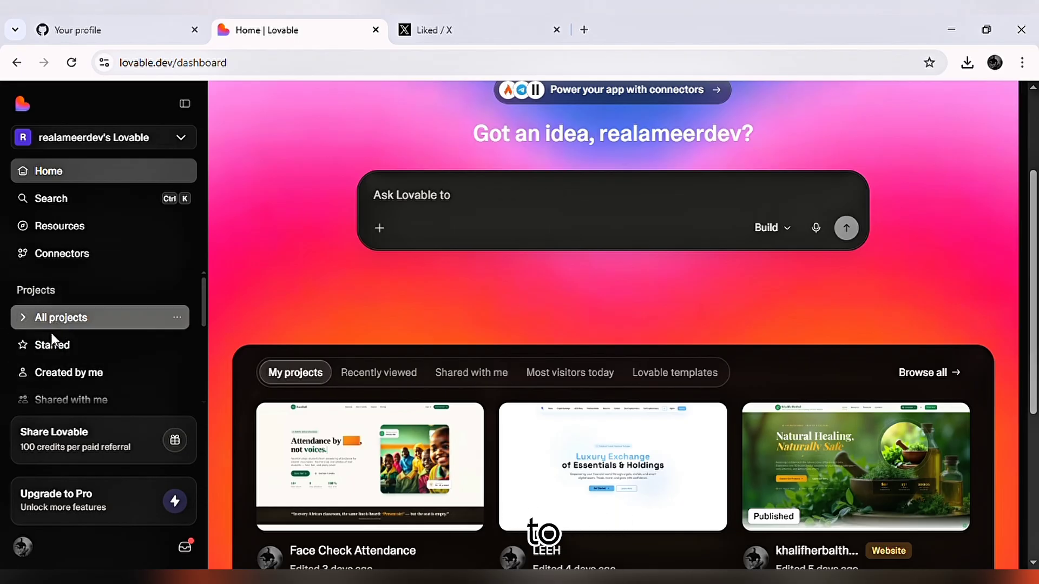
scroll(67, 361, down, 3)
scroll(65, 360, down, 2)
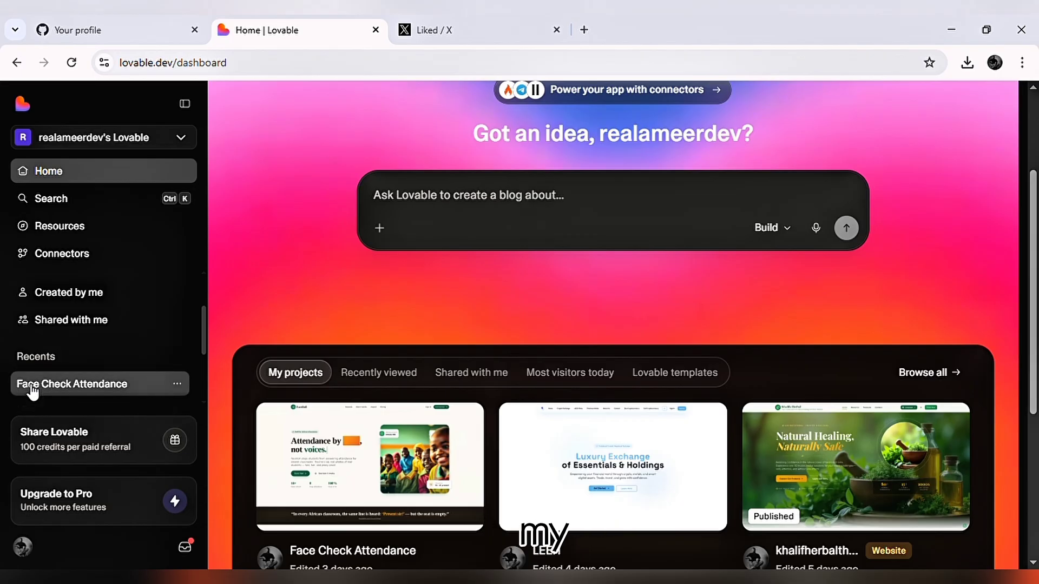
scroll(33, 391, down, 5)
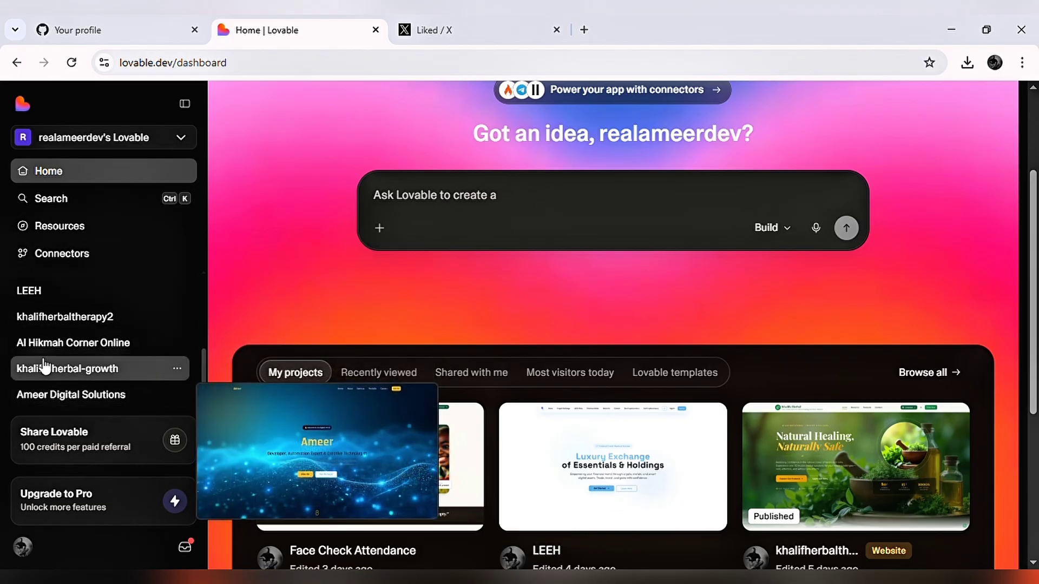
scroll(44, 367, up, 5)
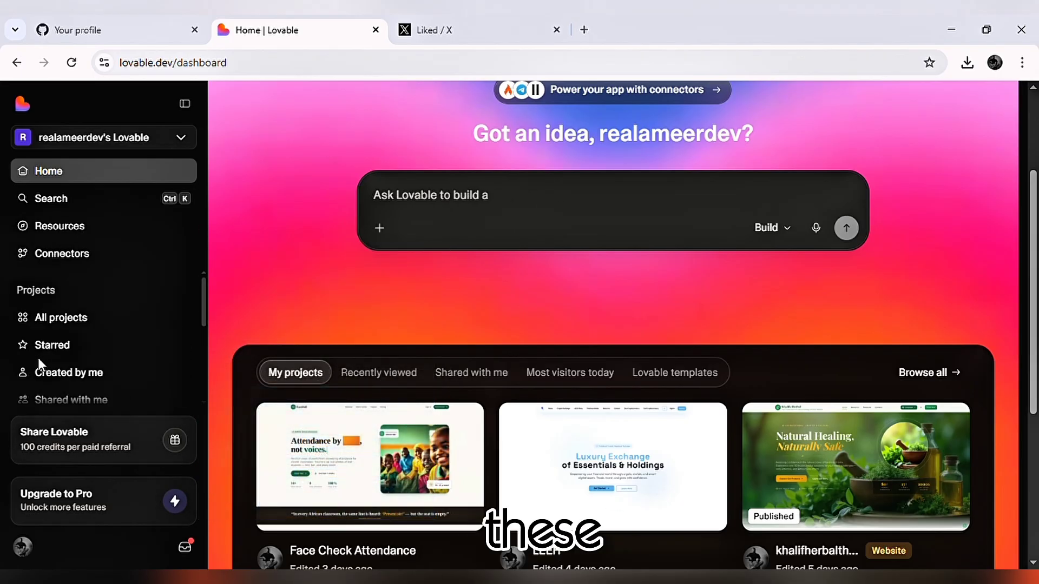
Open the Connectors catalogue, browse the available app connectors from Cloud and Stripe through to WordPress.com, and close it.
click(40, 254)
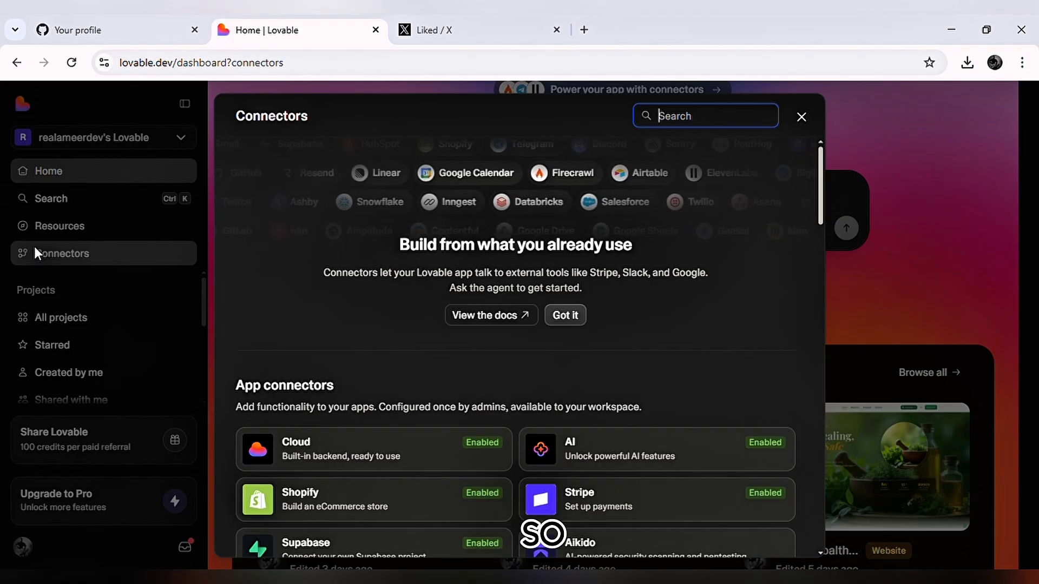
scroll(499, 476, down, 2)
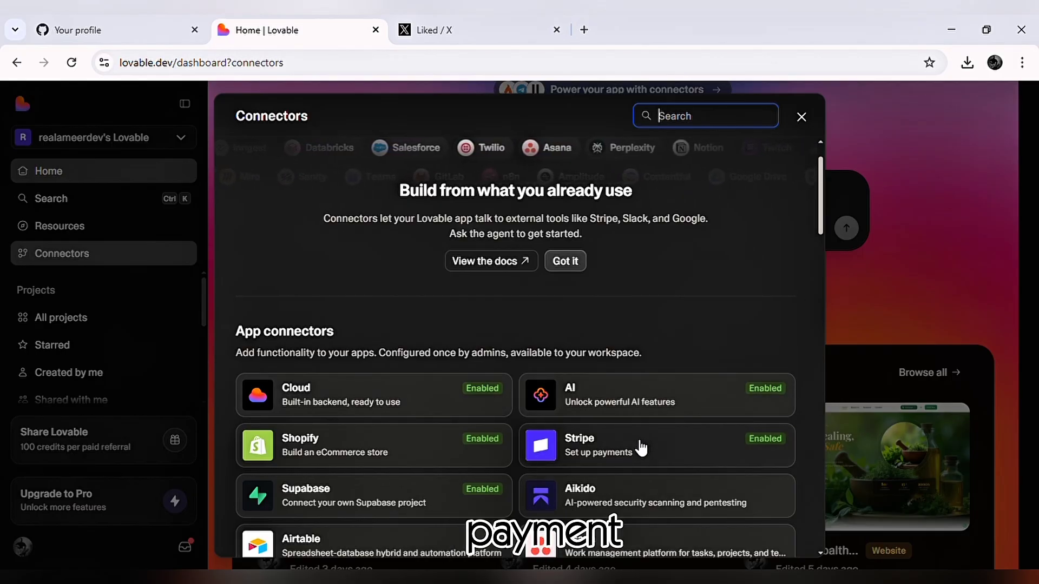
scroll(582, 470, down, 1)
scroll(583, 471, down, 7)
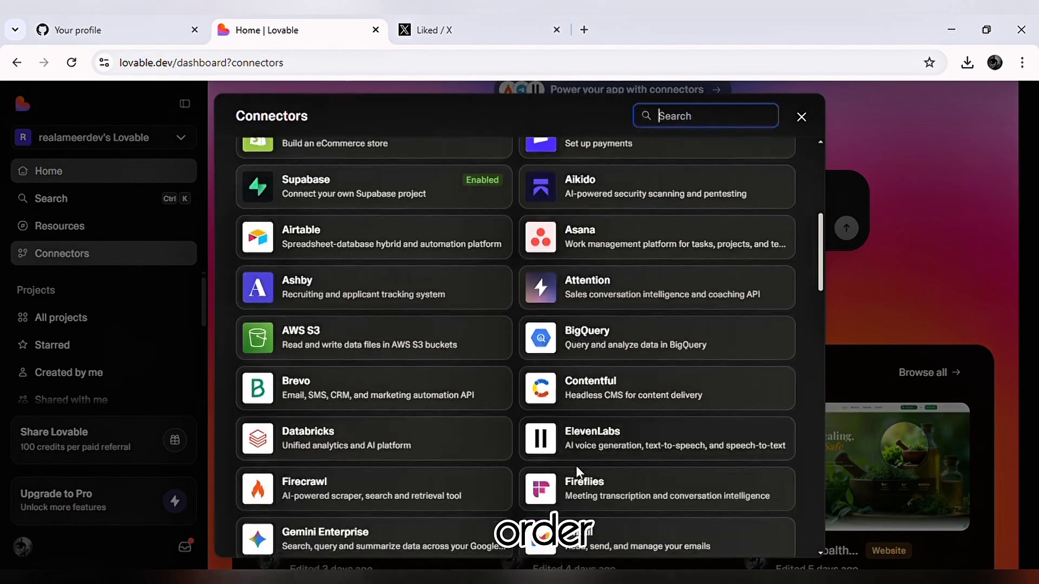
scroll(583, 475, down, 2)
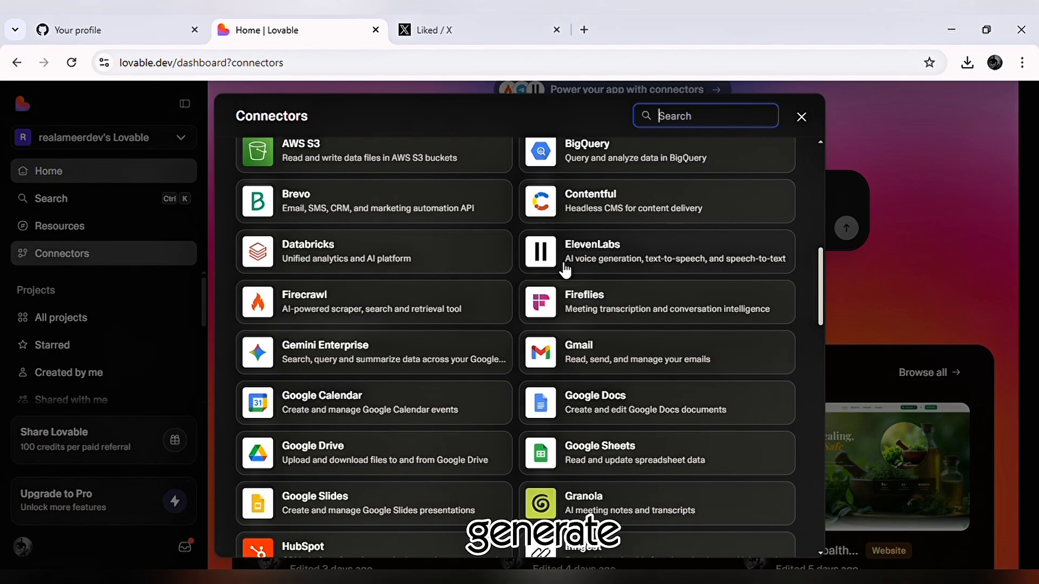
scroll(490, 318, down, 2)
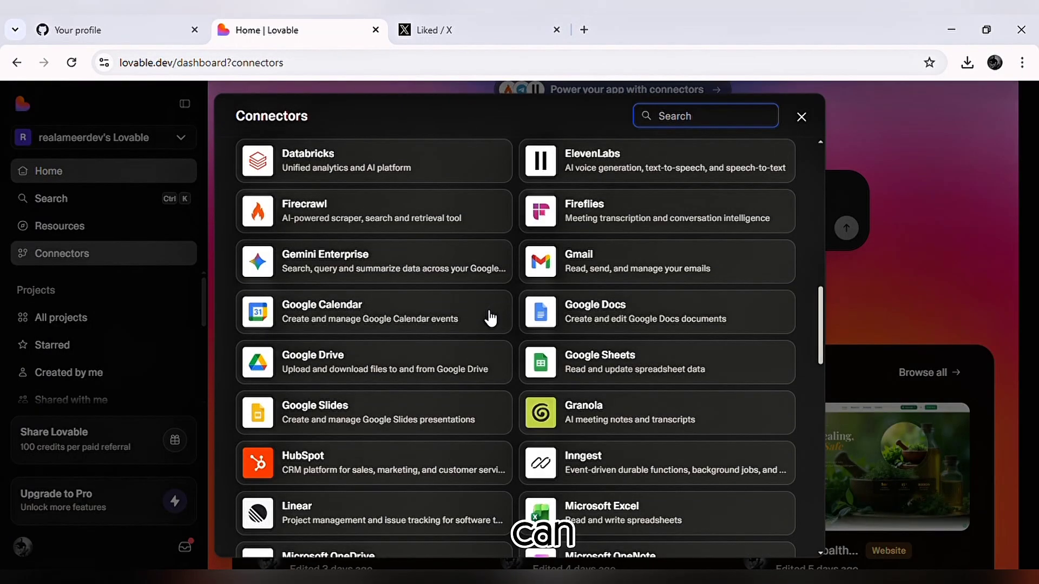
scroll(490, 319, down, 8)
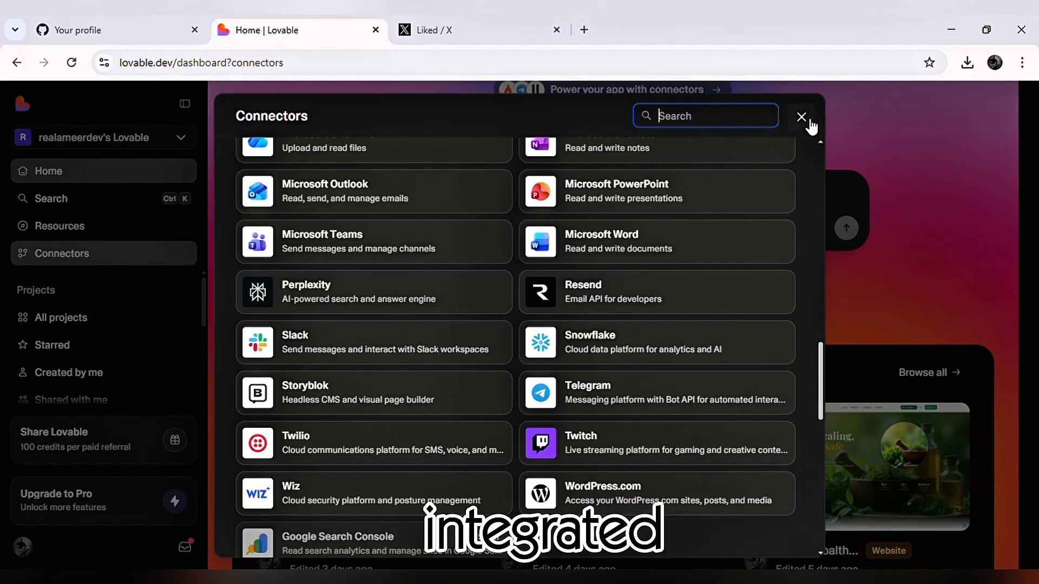
click(806, 122)
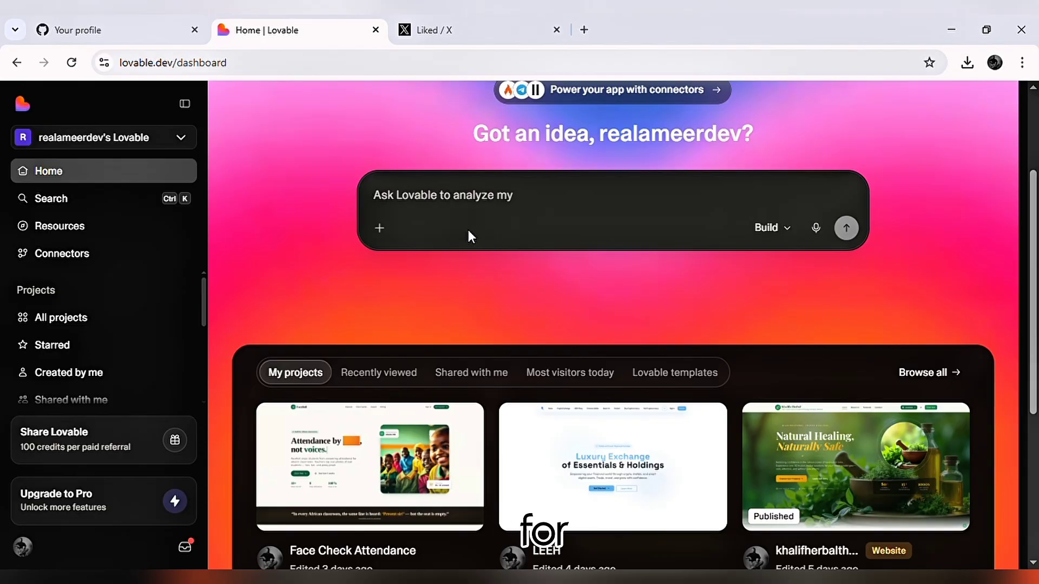
Open the khalifherbaltherapy2 project from the dashboard and review its chat history and full-width preview.
scroll(560, 289, down, 3)
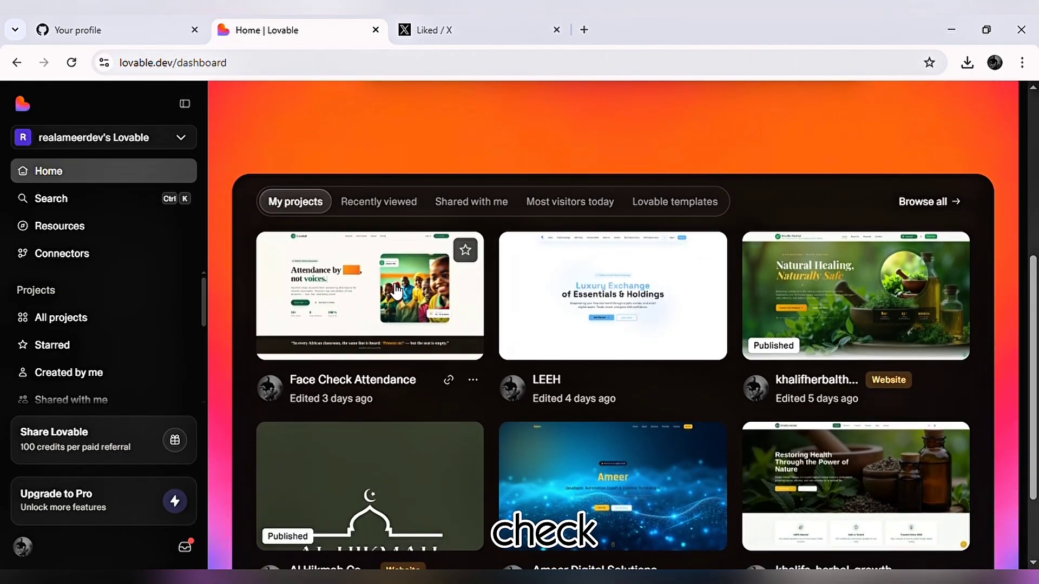
click(840, 298)
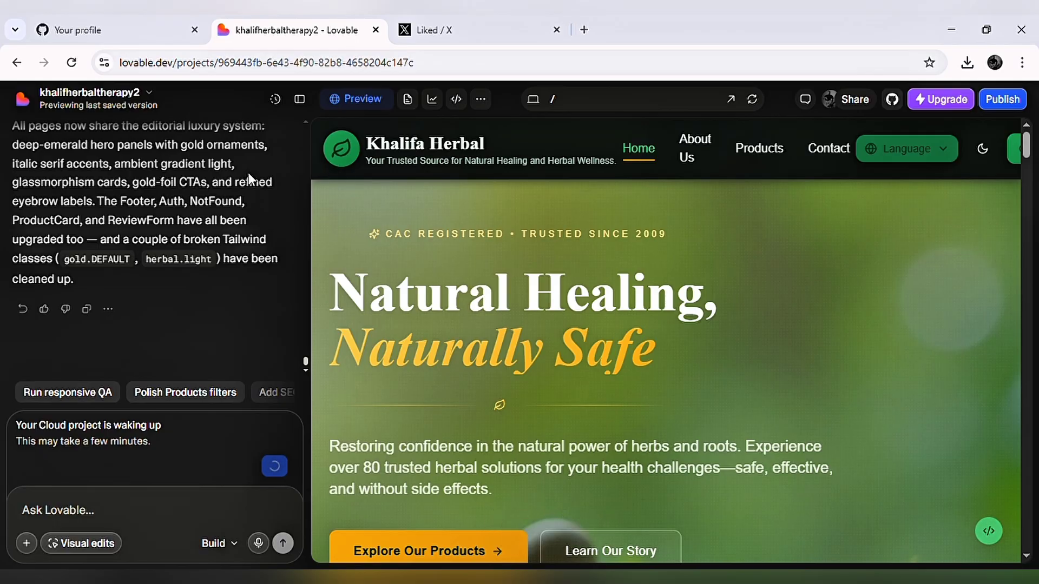
scroll(234, 194, up, 10)
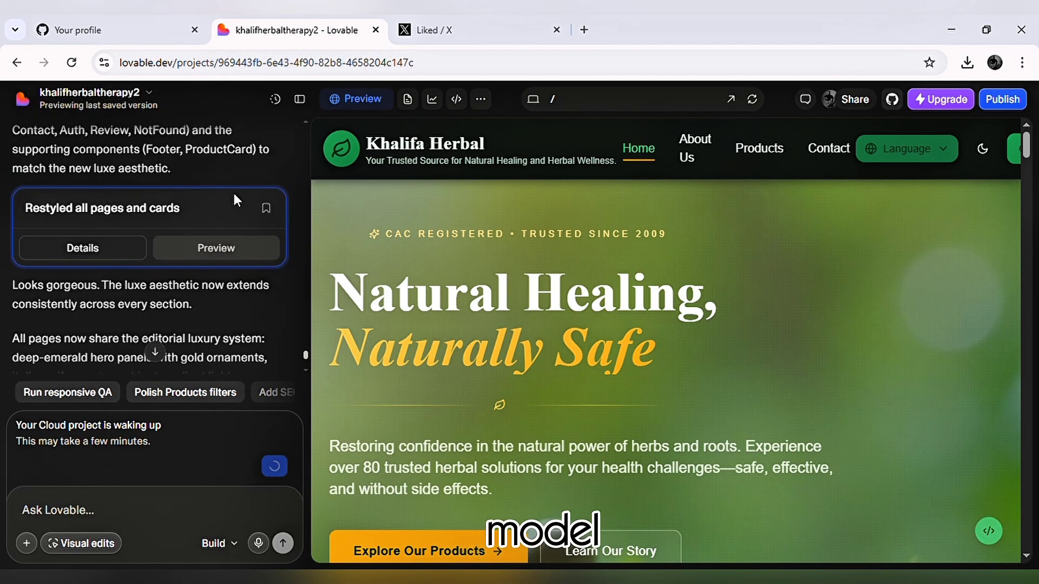
scroll(233, 194, up, 3)
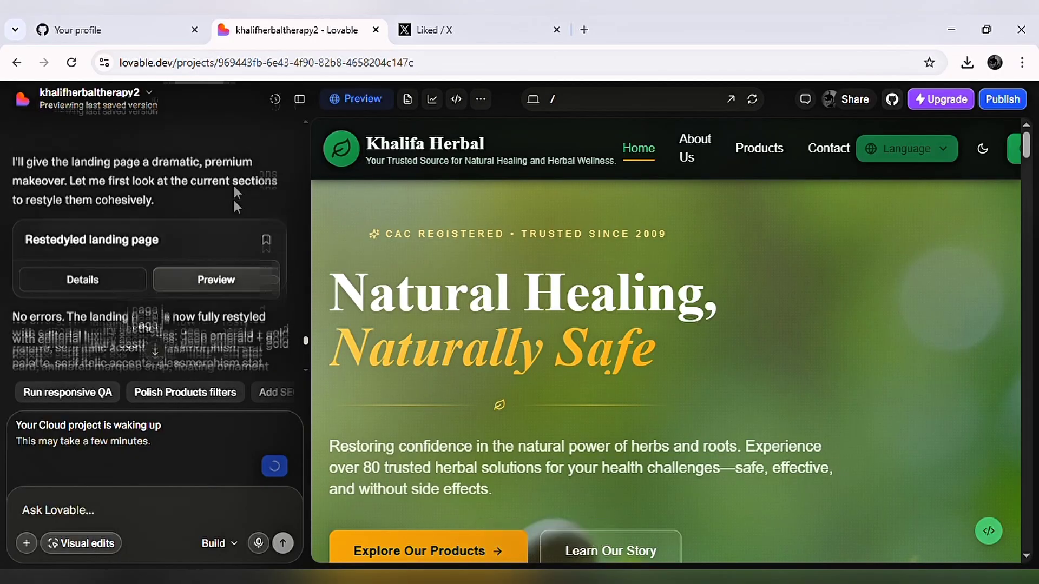
scroll(234, 194, down, 5)
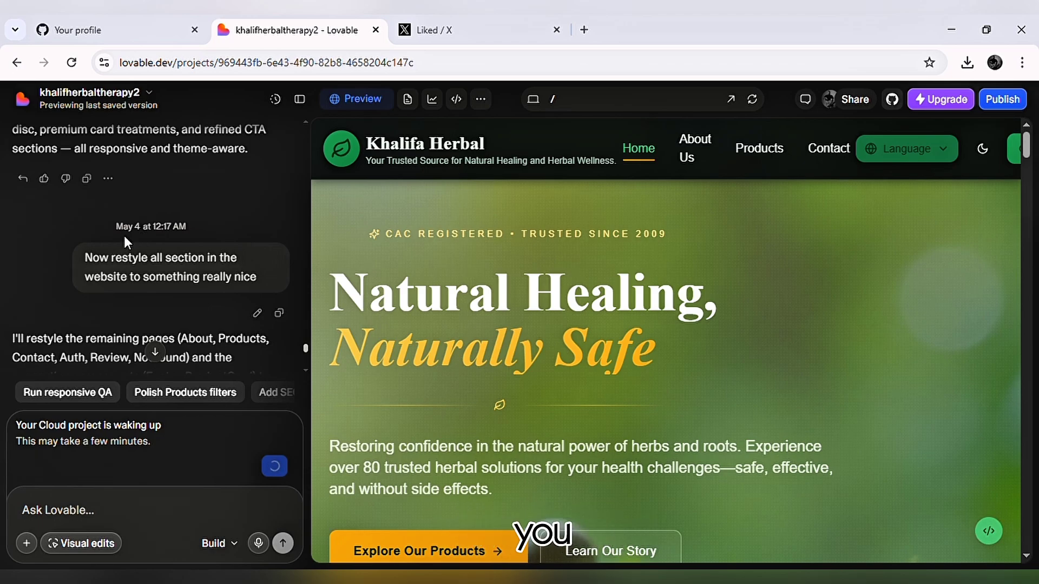
scroll(138, 239, down, 3)
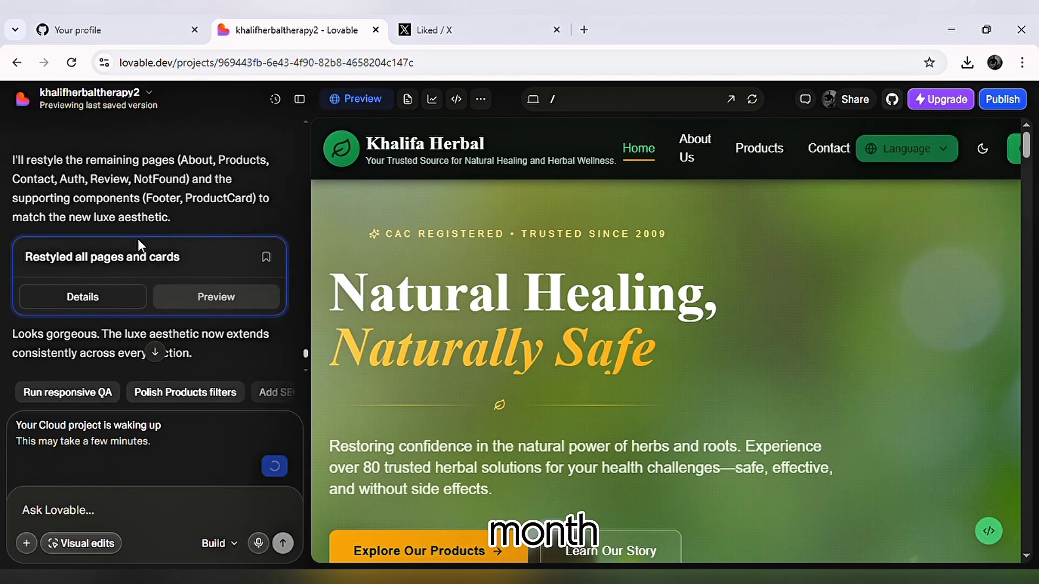
scroll(137, 236, down, 3)
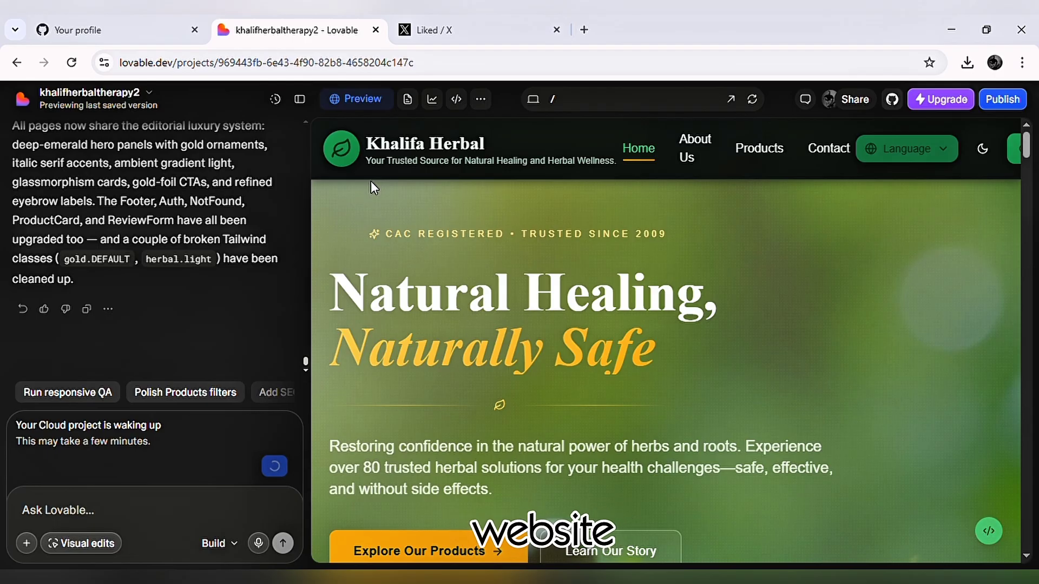
click(301, 102)
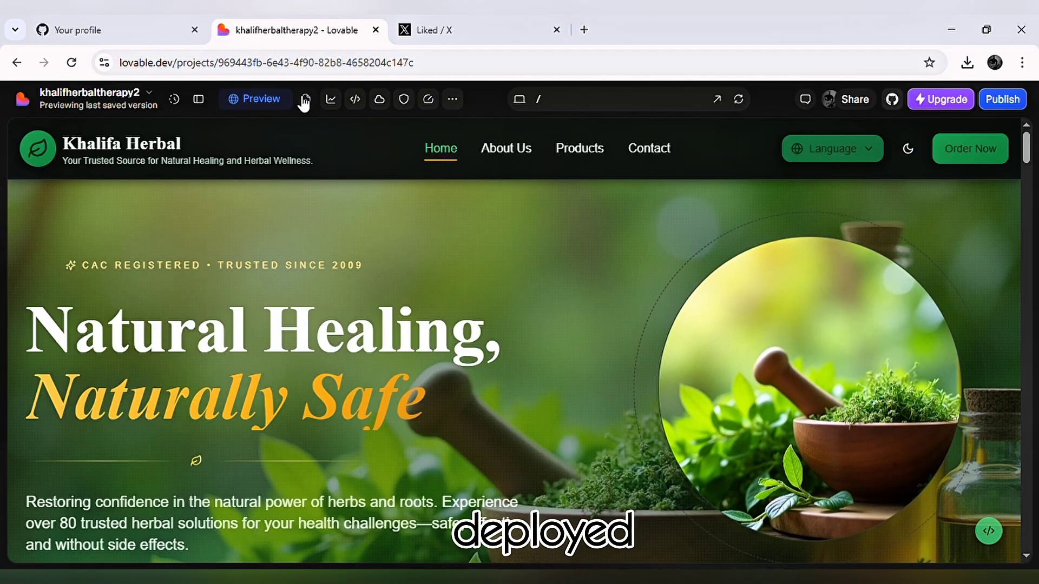
click(204, 97)
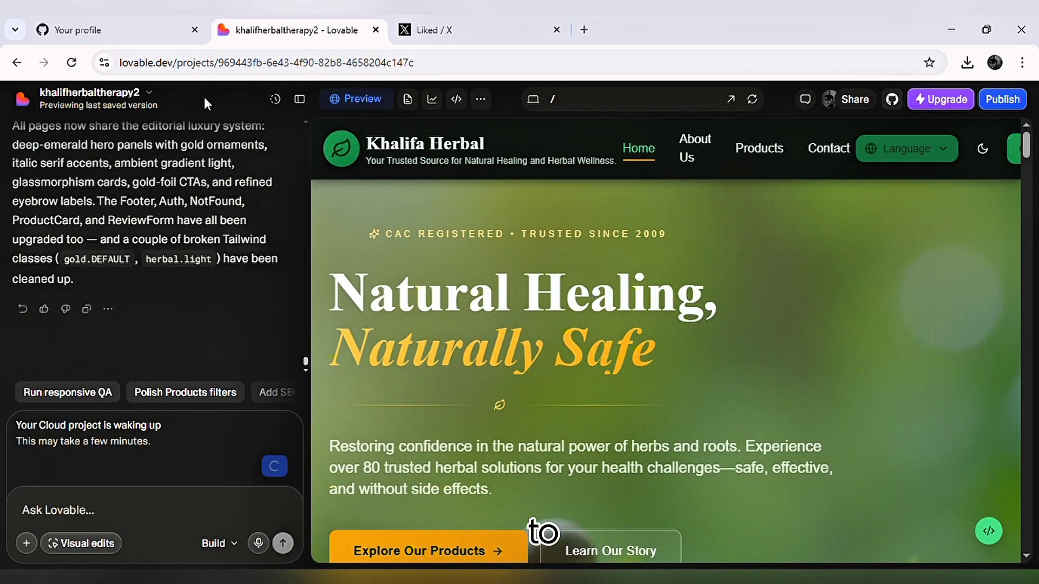
Open the project's settings, examine the Hide Lovable badge option, and return to the project editor.
click(150, 92)
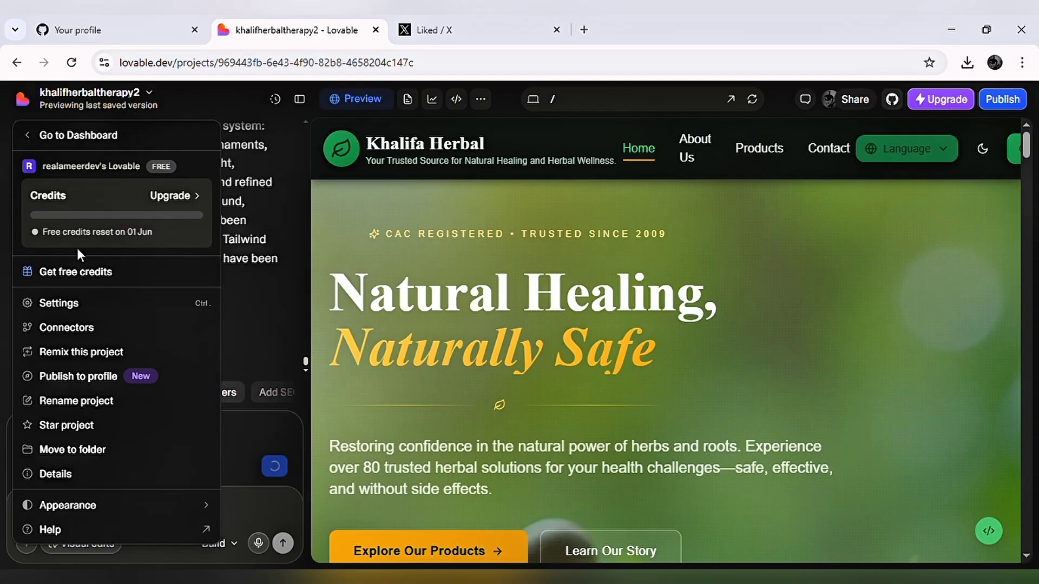
click(69, 302)
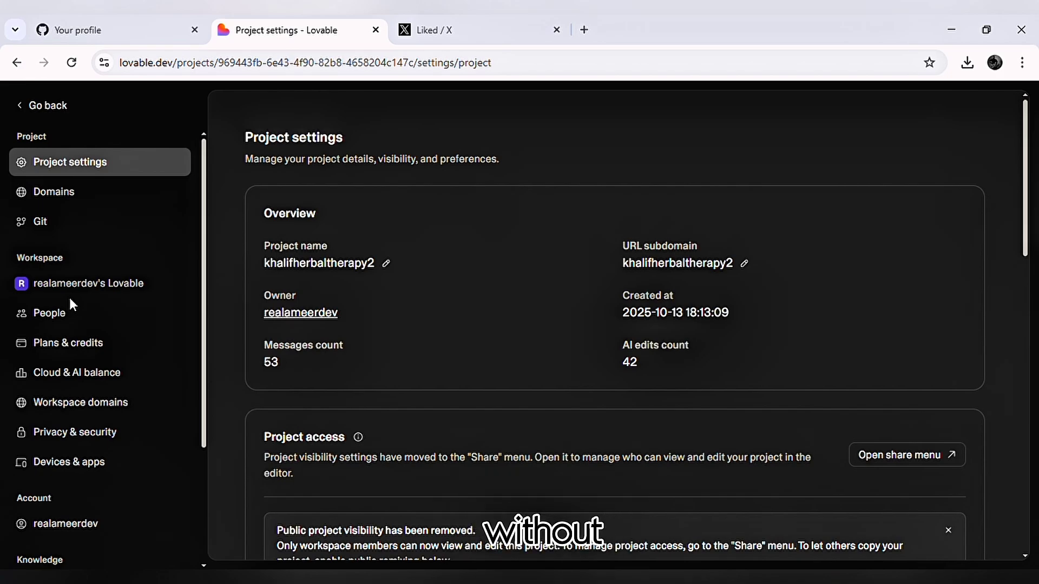
scroll(478, 355, down, 1)
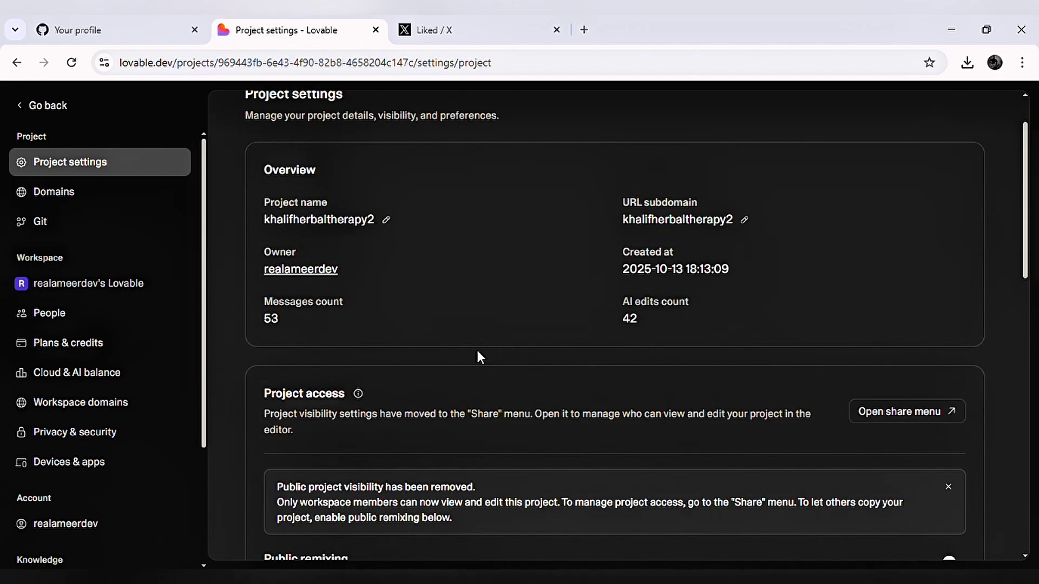
scroll(478, 353, down, 8)
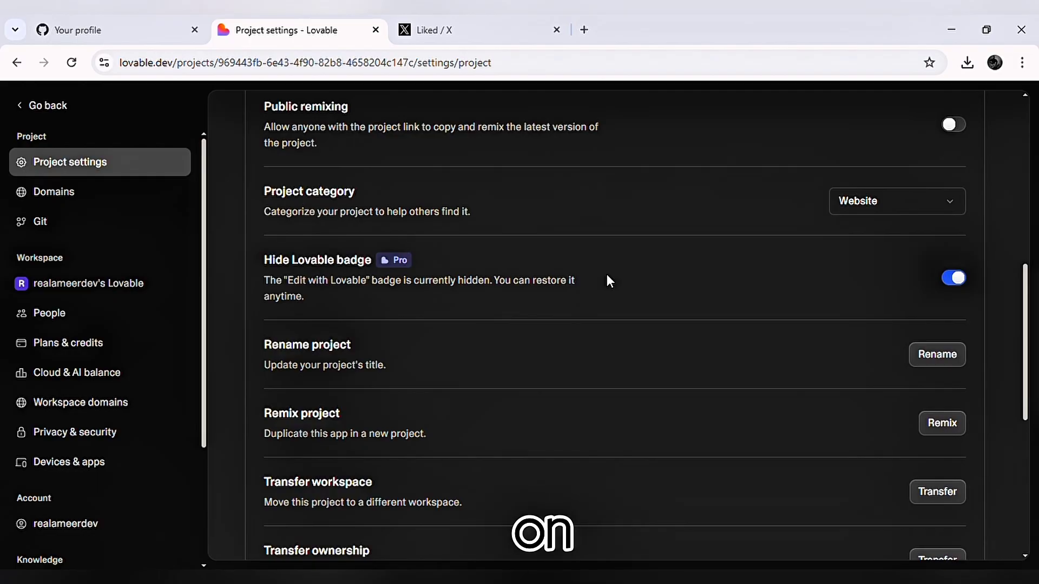
scroll(801, 233, up, 3)
scroll(802, 233, right, 2)
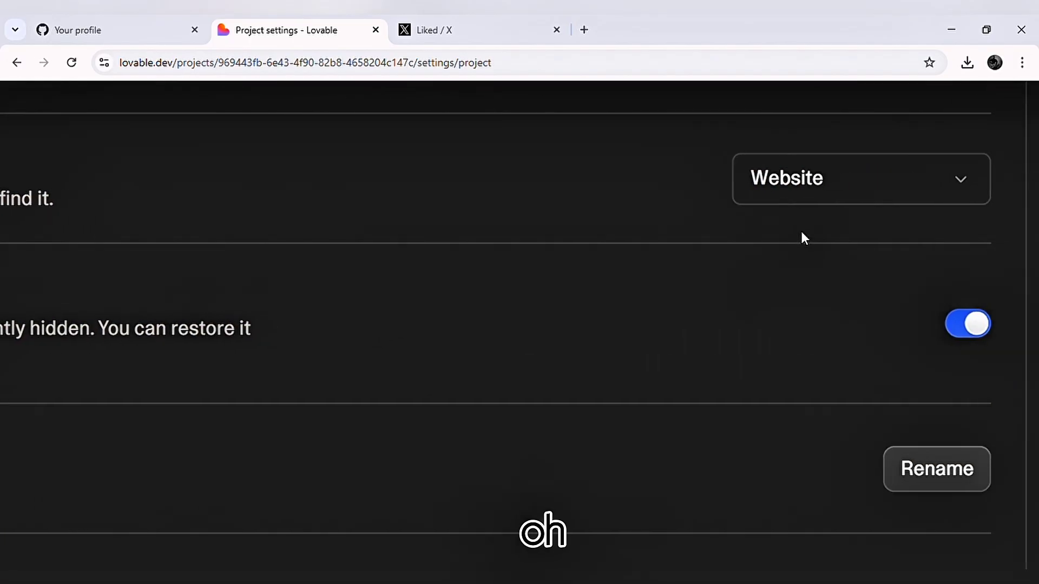
scroll(801, 233, right, 2)
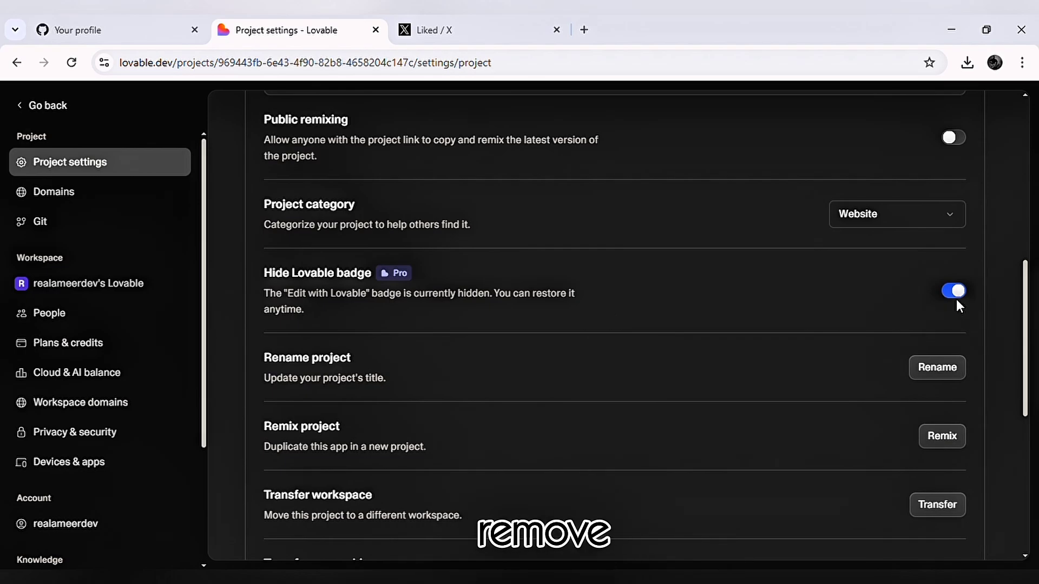
scroll(753, 222, up, 3)
scroll(753, 223, up, 5)
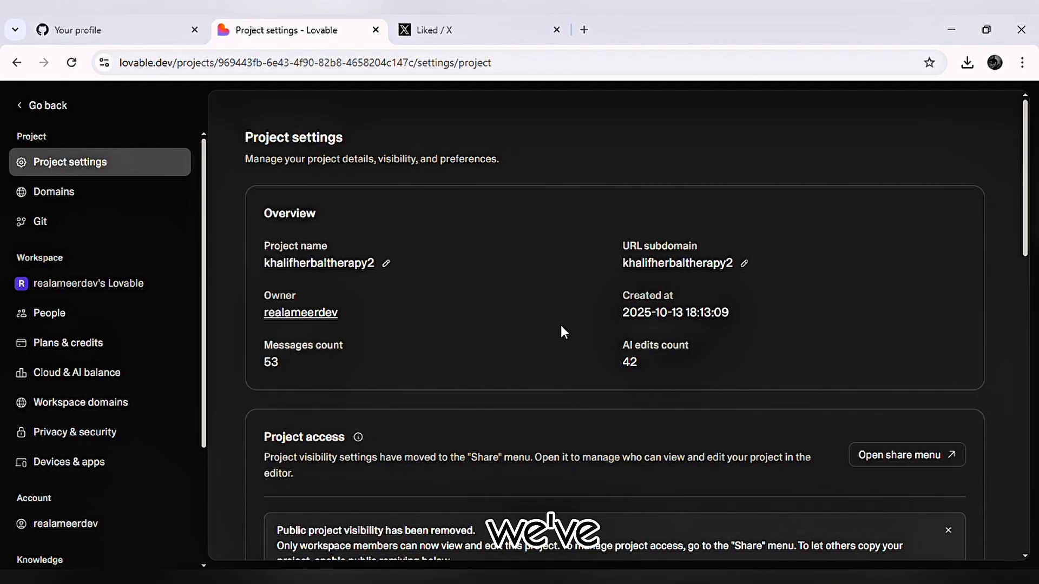
drag(561, 326, 438, 151)
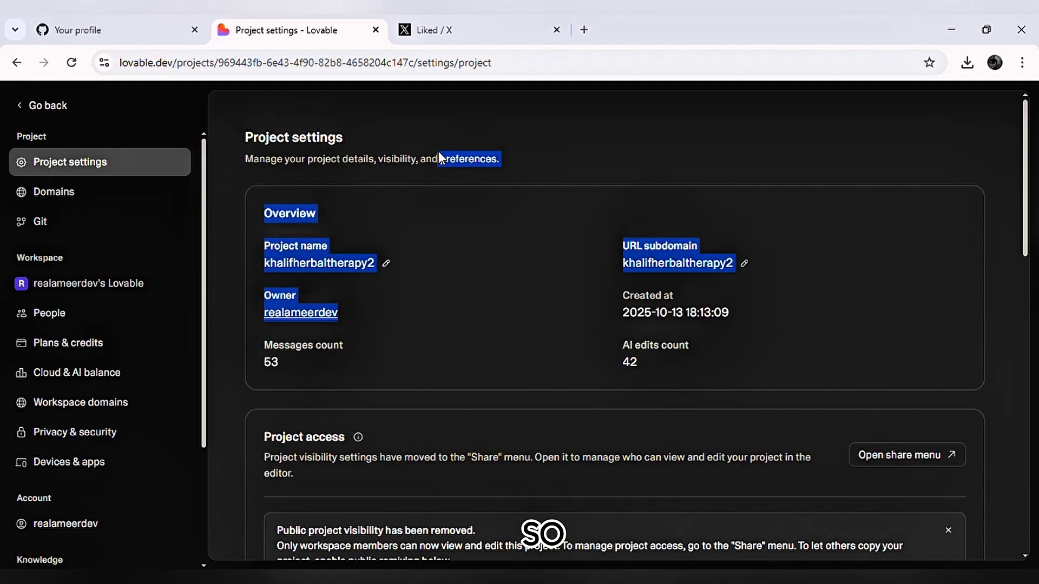
click(31, 109)
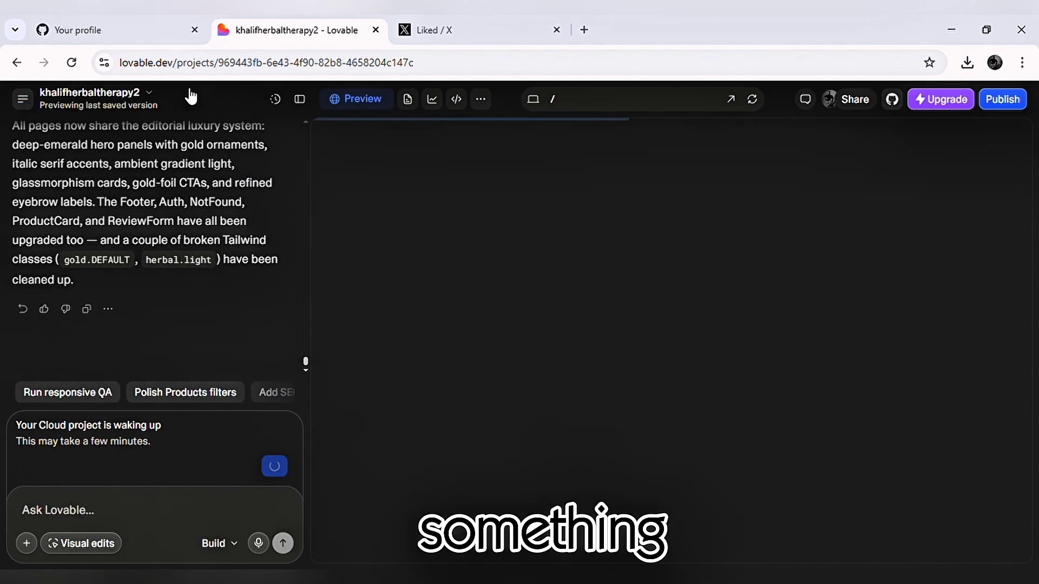
Hide the chat beside the preview and review the Khalifa Herbal home page at full width.
click(301, 100)
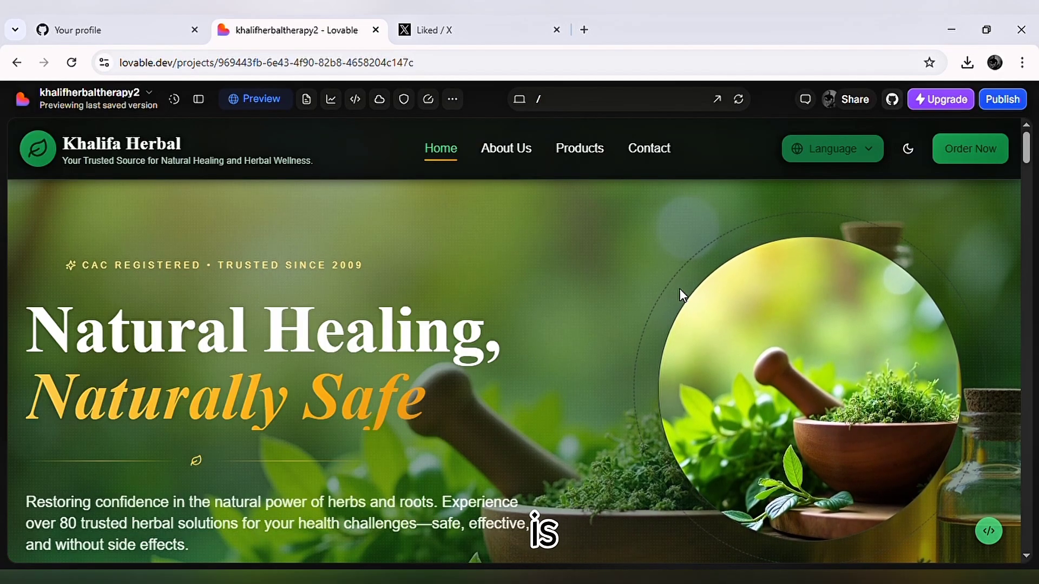
scroll(599, 300, down, 7)
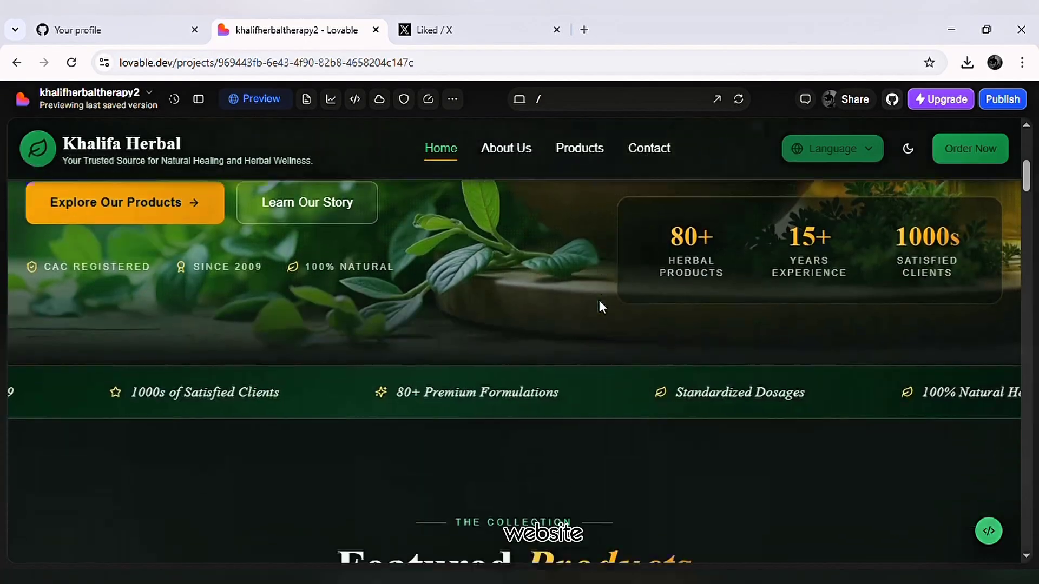
scroll(598, 301, down, 2)
scroll(599, 300, up, 3)
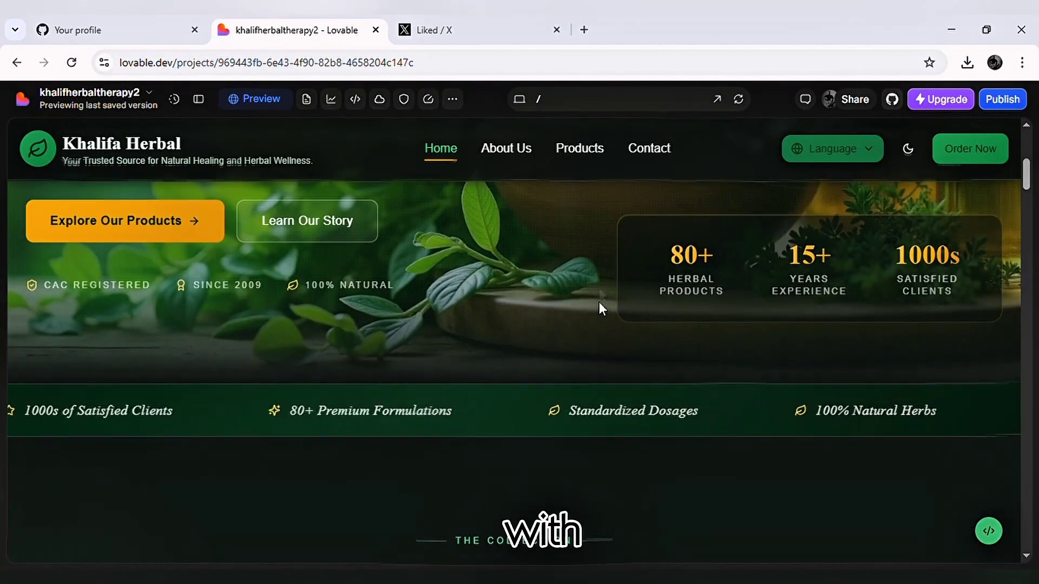
scroll(599, 301, up, 6)
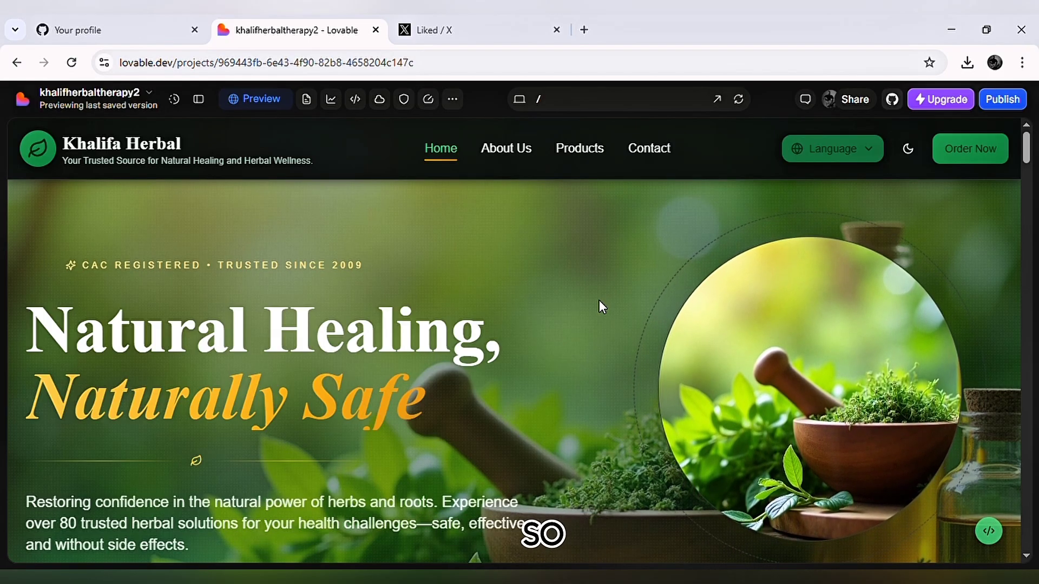
Review the Khalifa Herbal home page from the hero section through products, promise, testimonials and FAQ to the footer.
scroll(360, 262, down, 2)
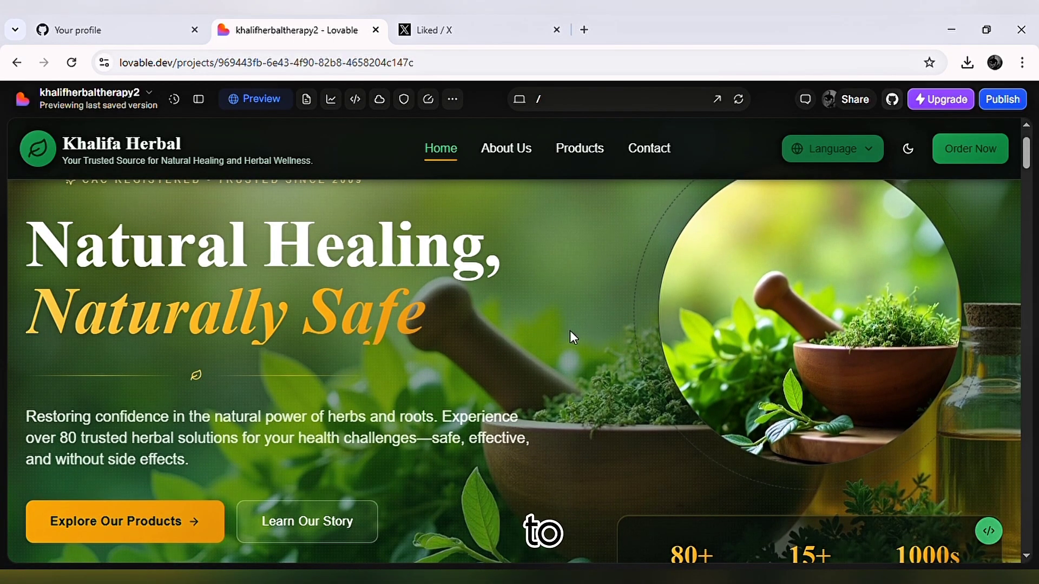
scroll(427, 387, down, 2)
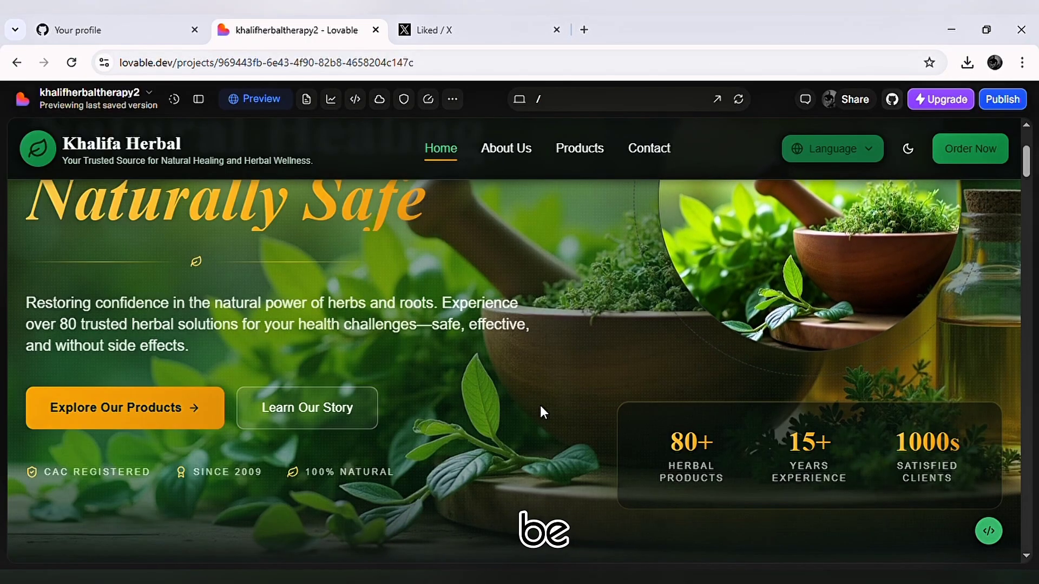
scroll(541, 411, down, 8)
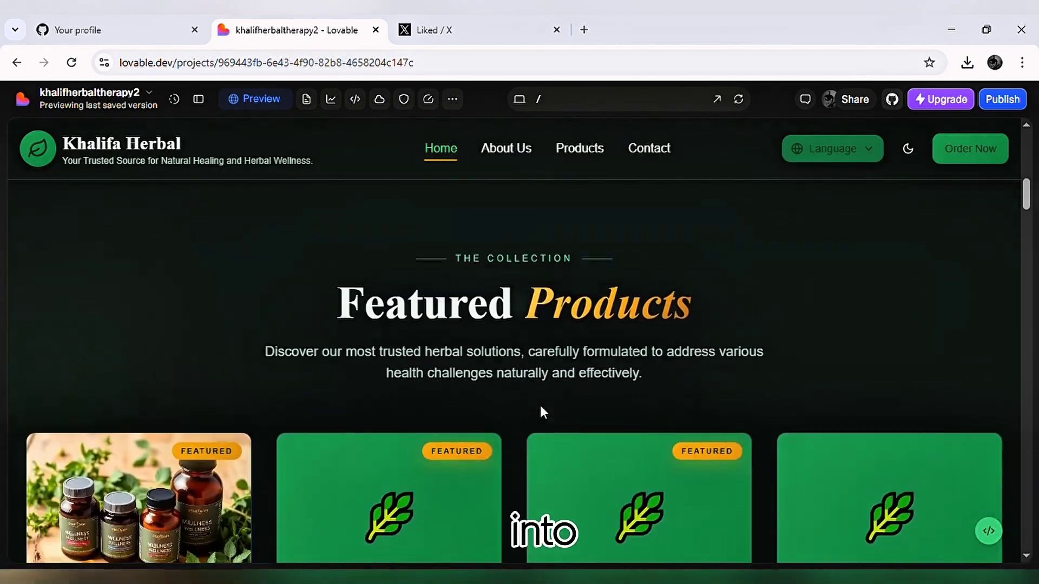
scroll(541, 411, down, 10)
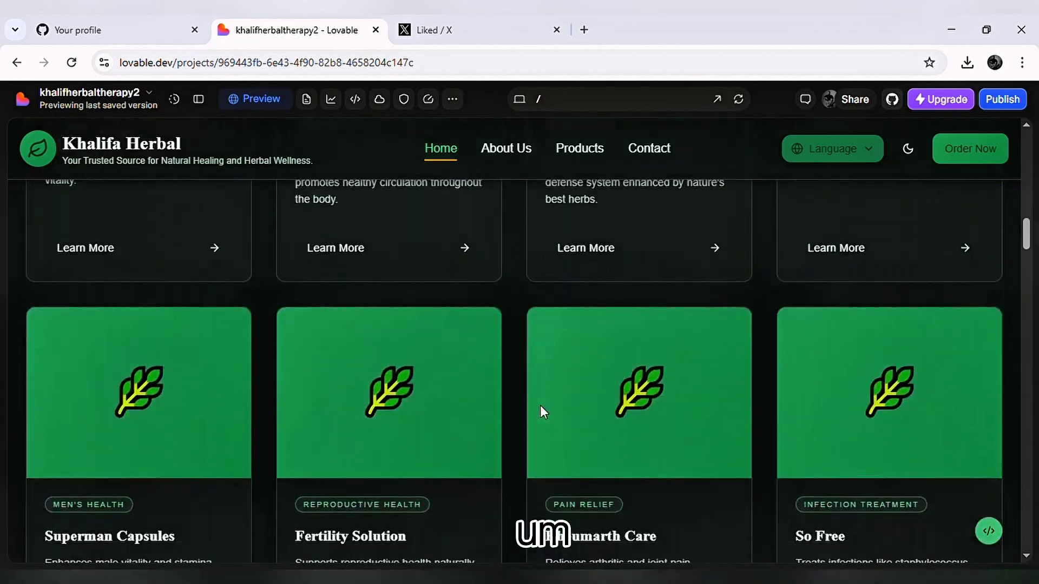
scroll(542, 412, down, 4)
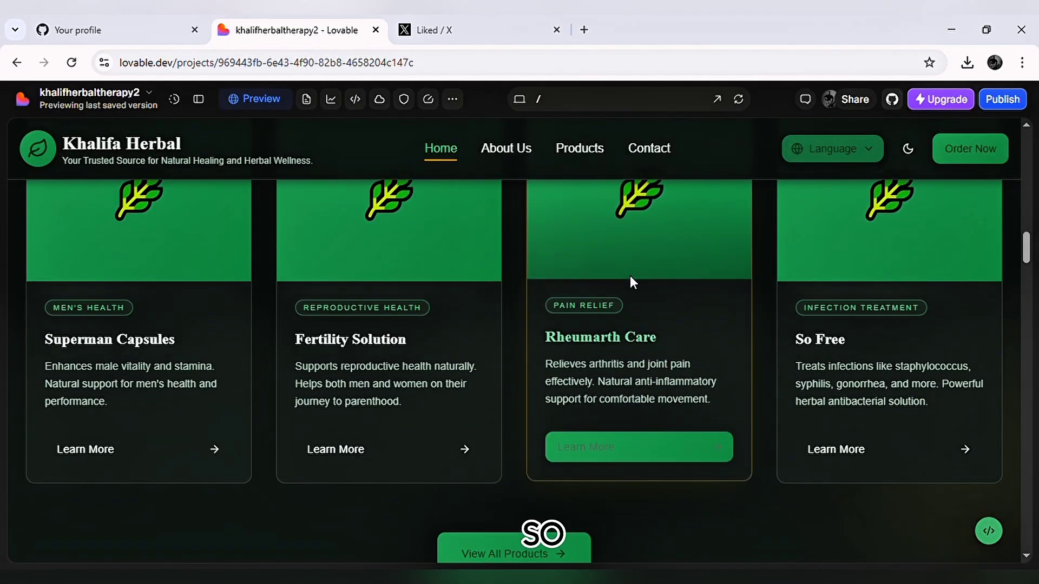
scroll(632, 280, down, 8)
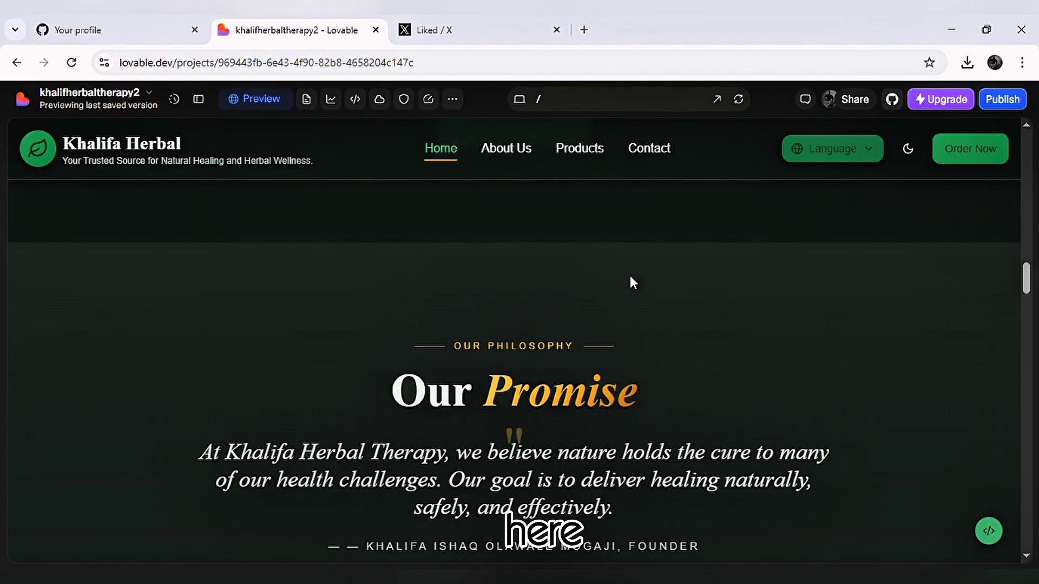
scroll(631, 278, down, 3)
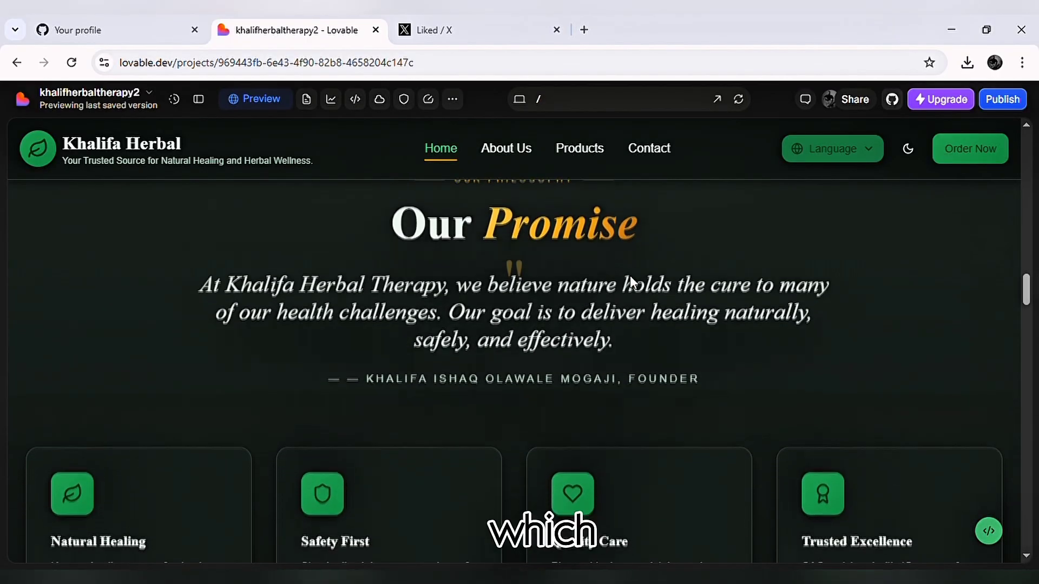
scroll(629, 275, down, 5)
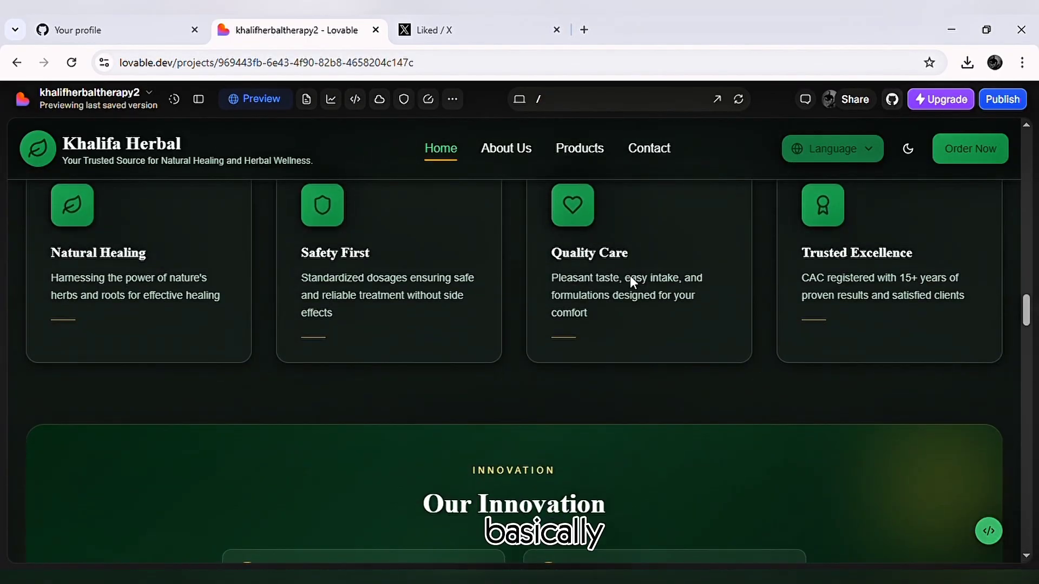
scroll(630, 275, down, 7)
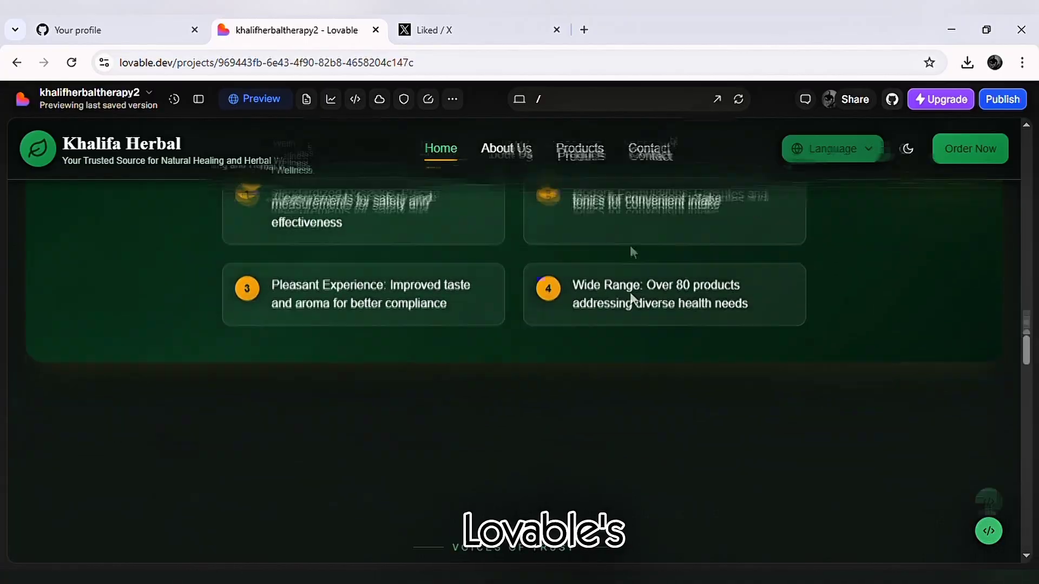
scroll(632, 276, down, 8)
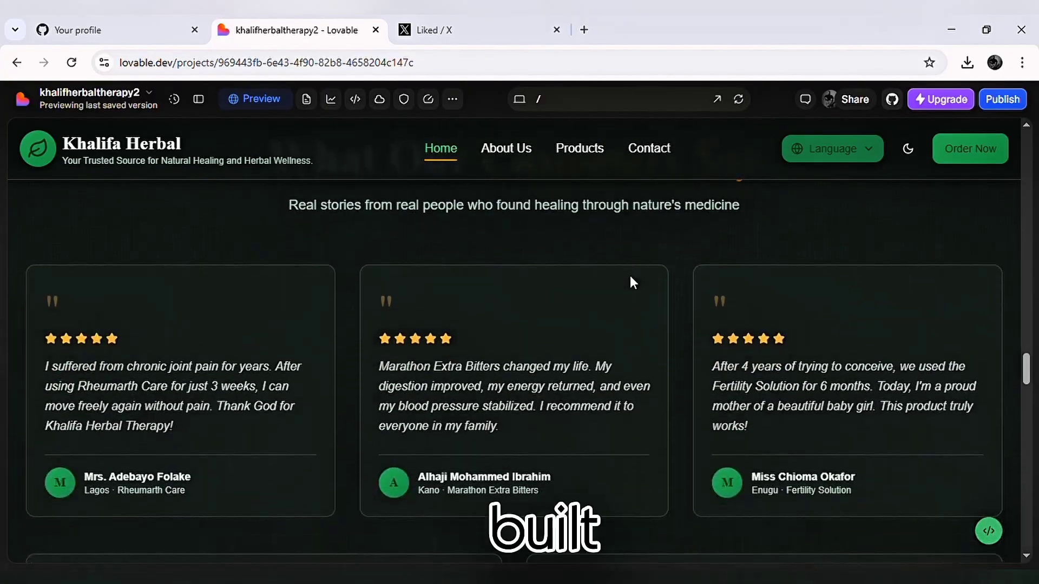
scroll(630, 281, down, 5)
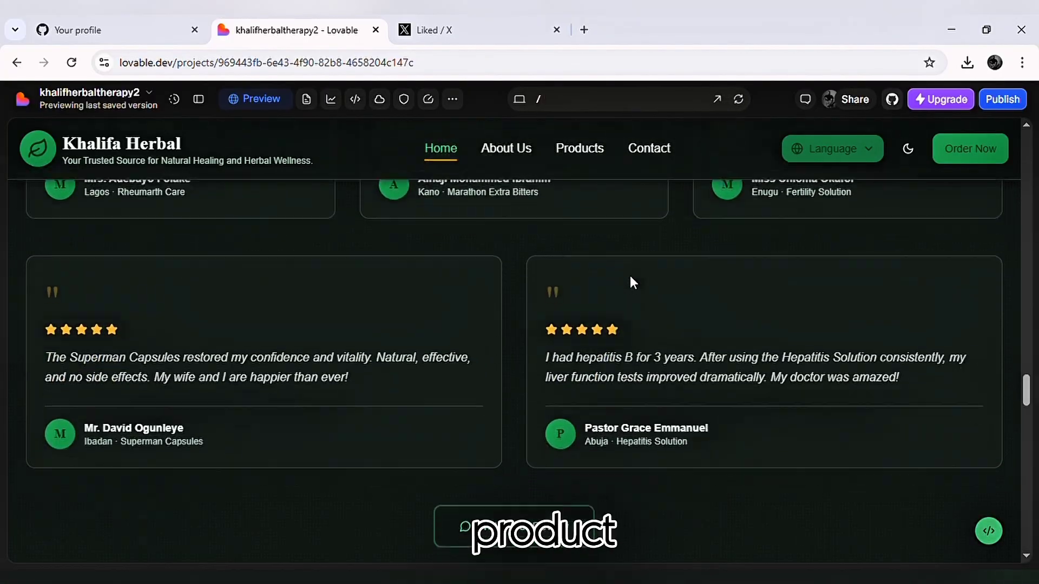
scroll(630, 277, down, 6)
scroll(630, 278, down, 3)
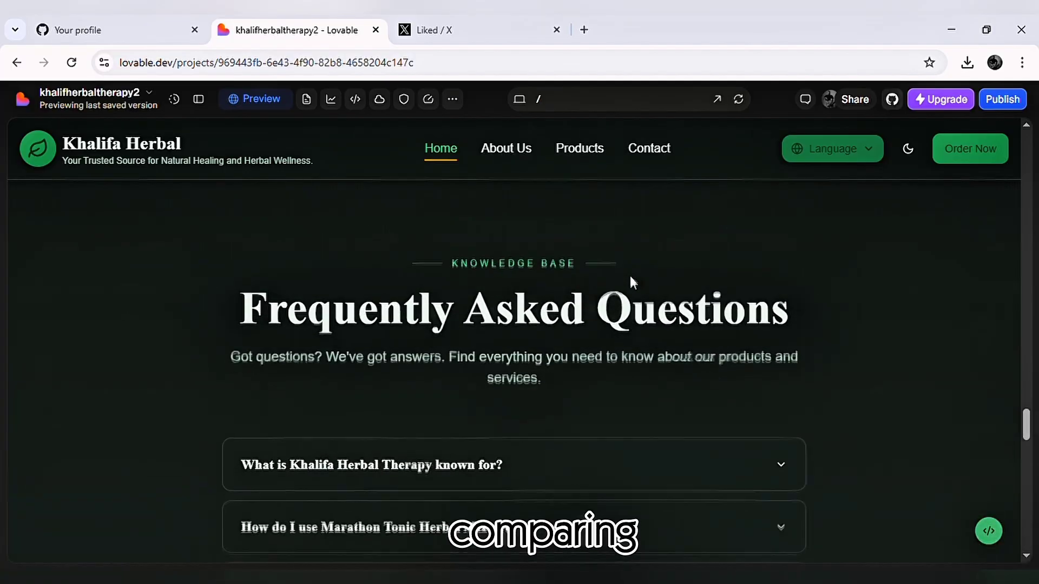
scroll(630, 277, down, 8)
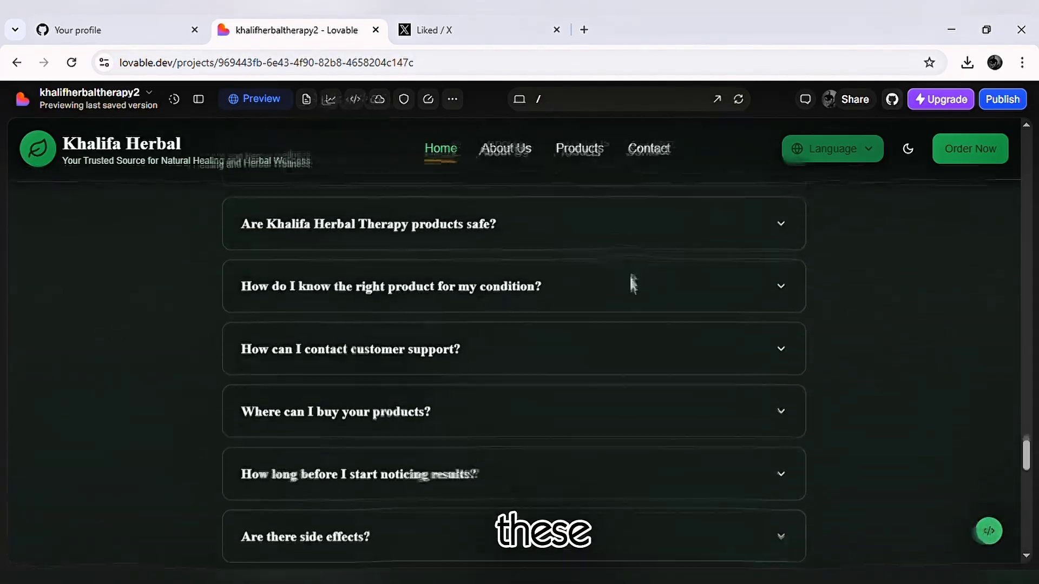
scroll(632, 282, down, 10)
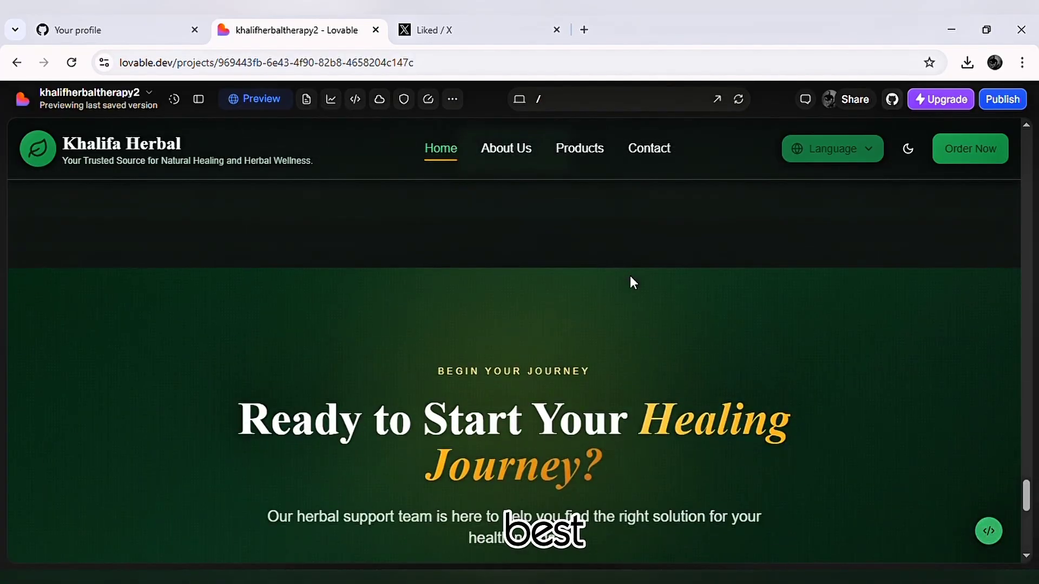
scroll(631, 278, down, 8)
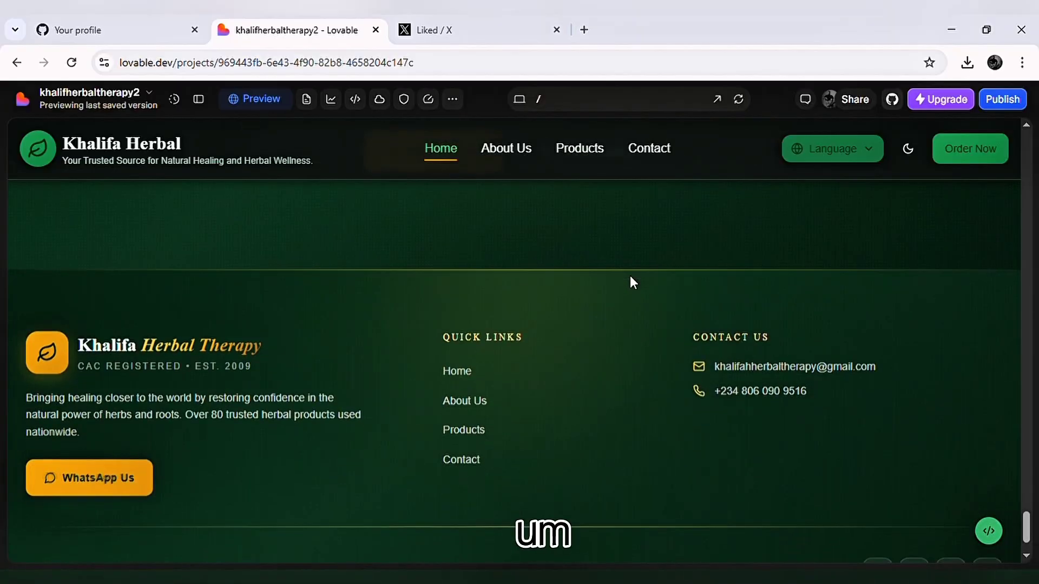
scroll(633, 281, down, 2)
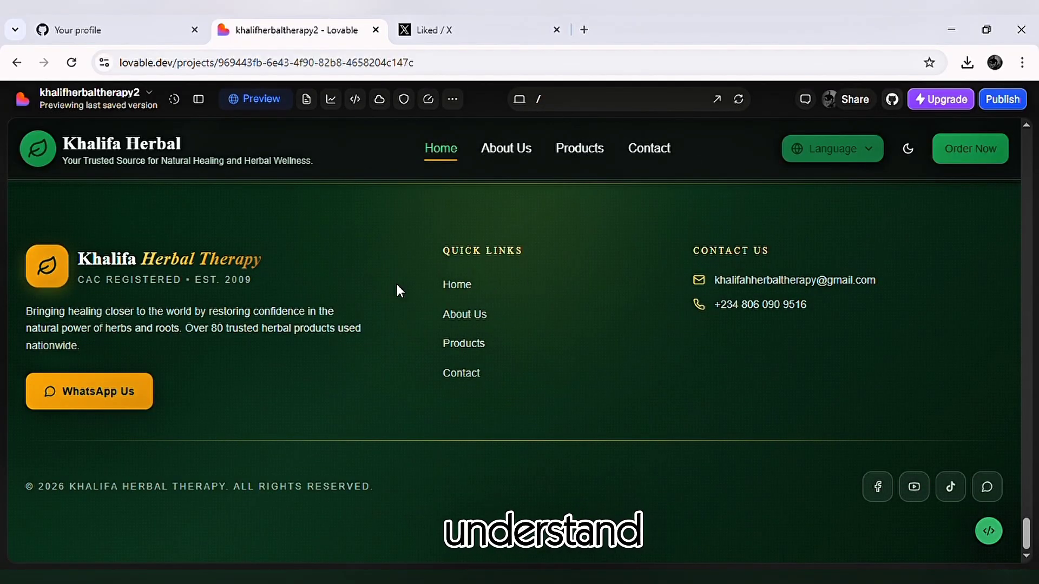
scroll(399, 289, up, 5)
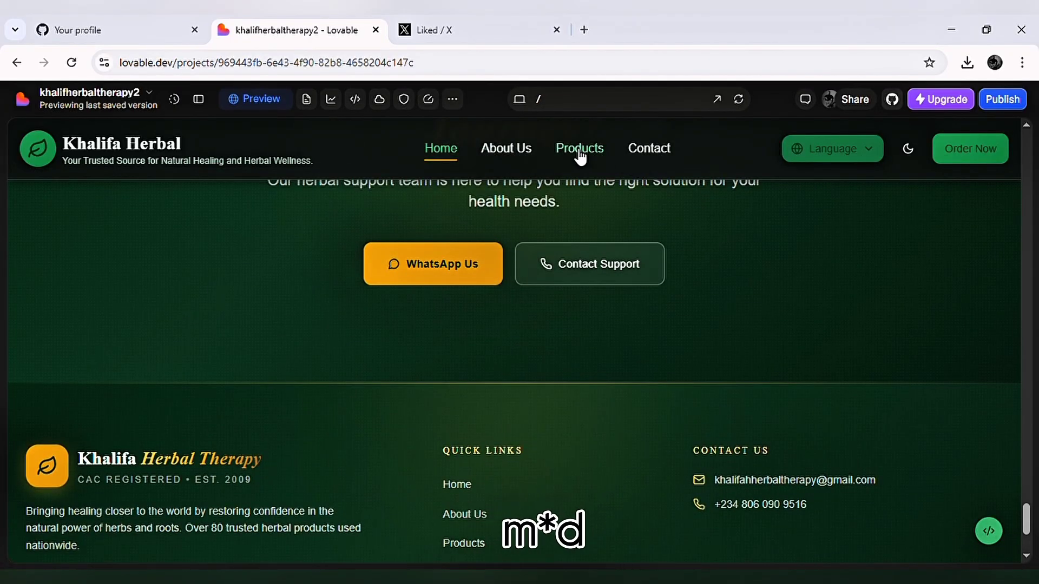
Switch the previewed site to its light theme and review the home page back up to the hero section.
click(908, 153)
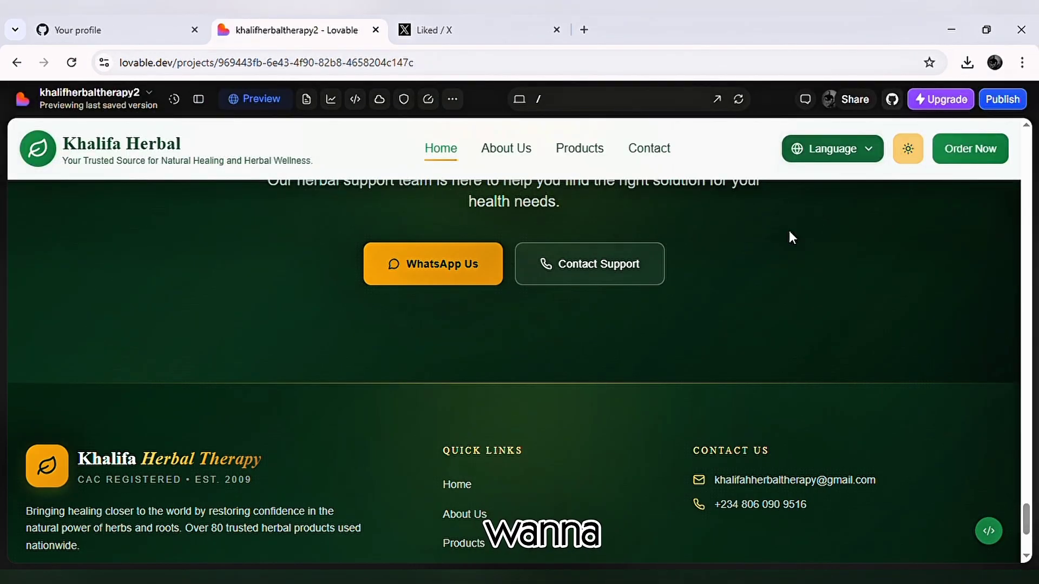
scroll(777, 236, up, 15)
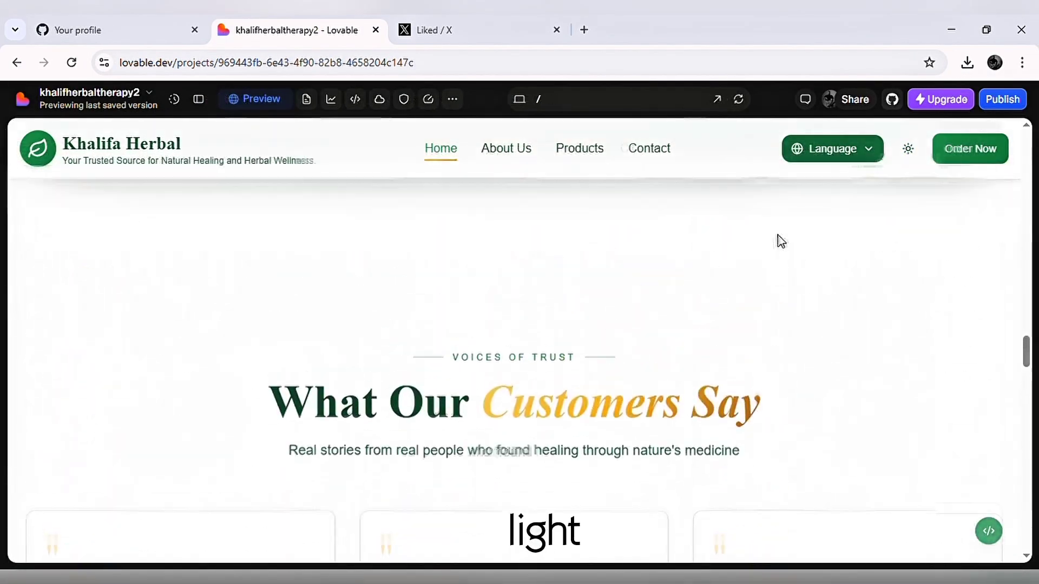
scroll(778, 235, up, 15)
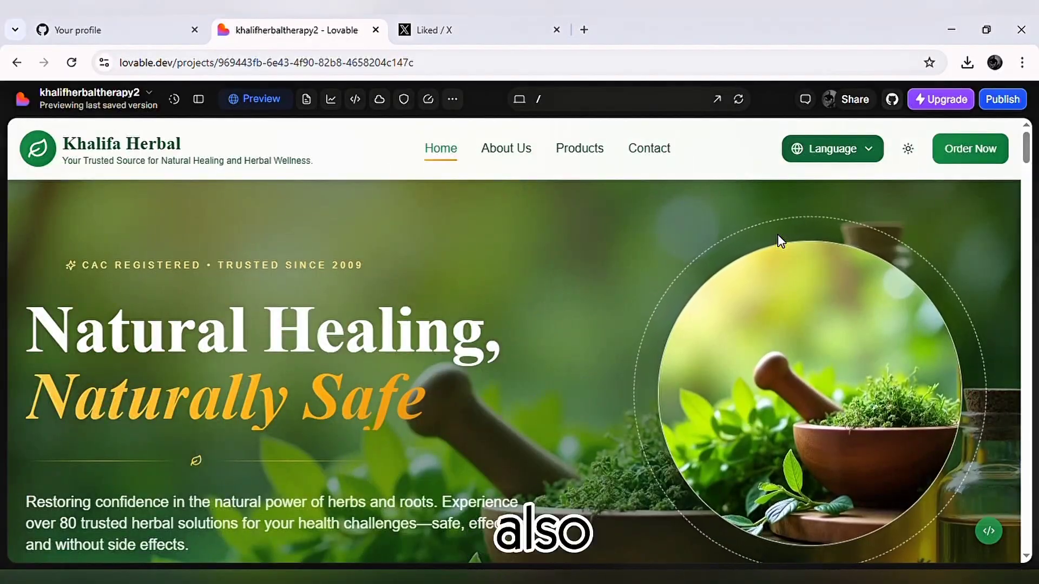
Test the site's Yoruba and Hausa translations on the home page and return the language to English.
click(851, 151)
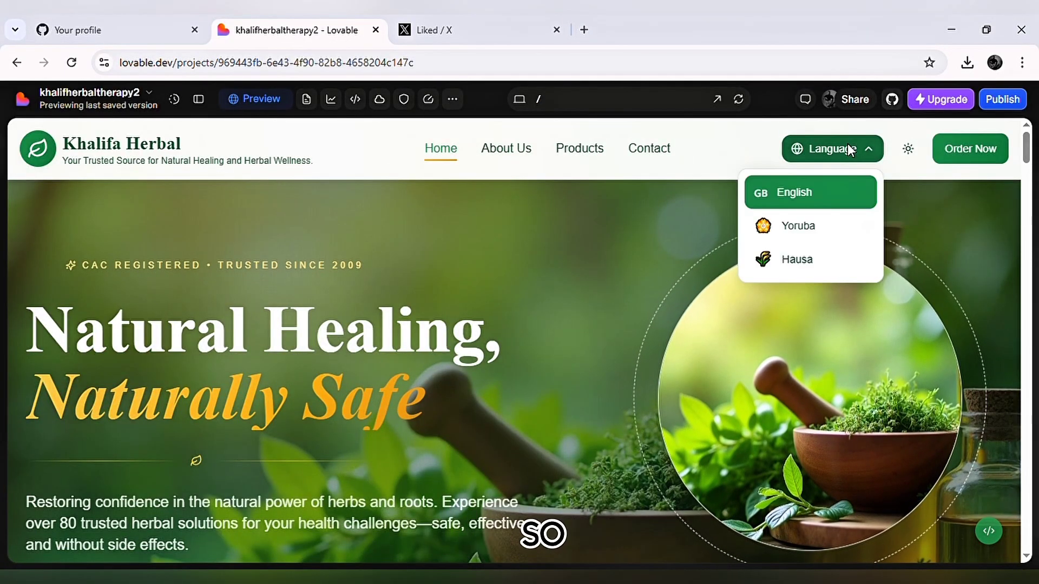
click(818, 227)
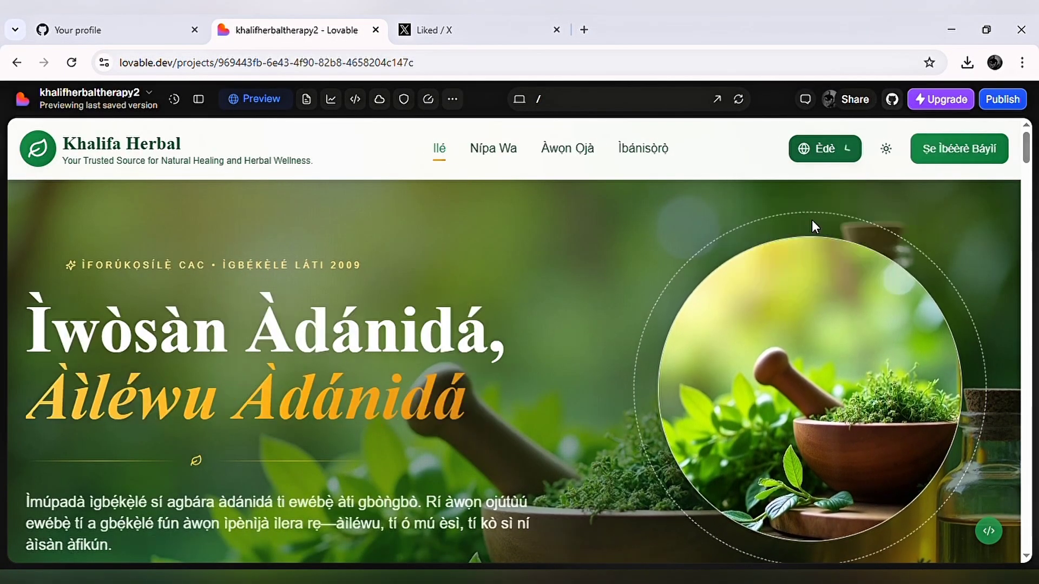
click(815, 146)
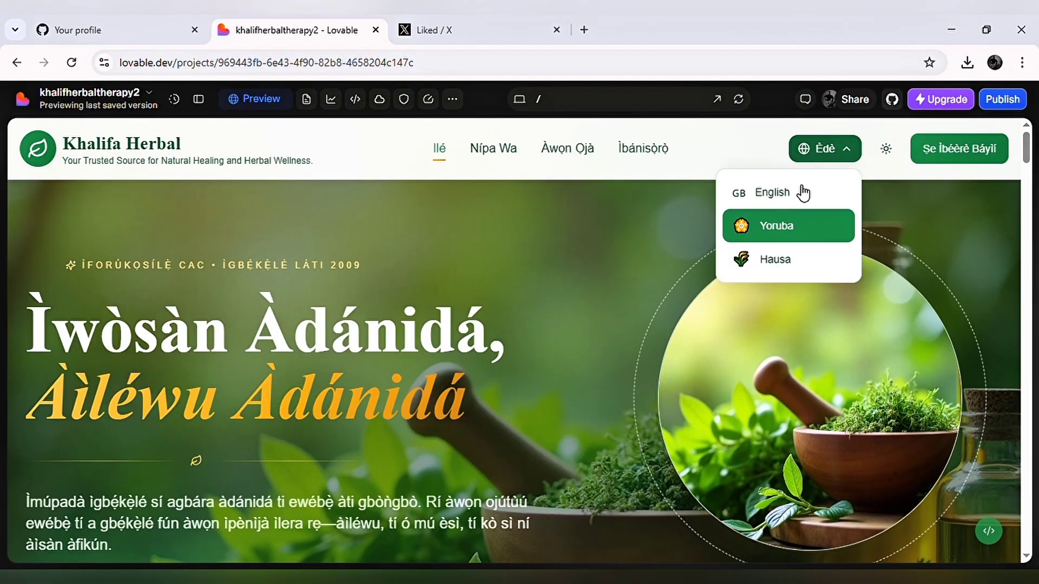
click(765, 258)
scroll(609, 297, down, 6)
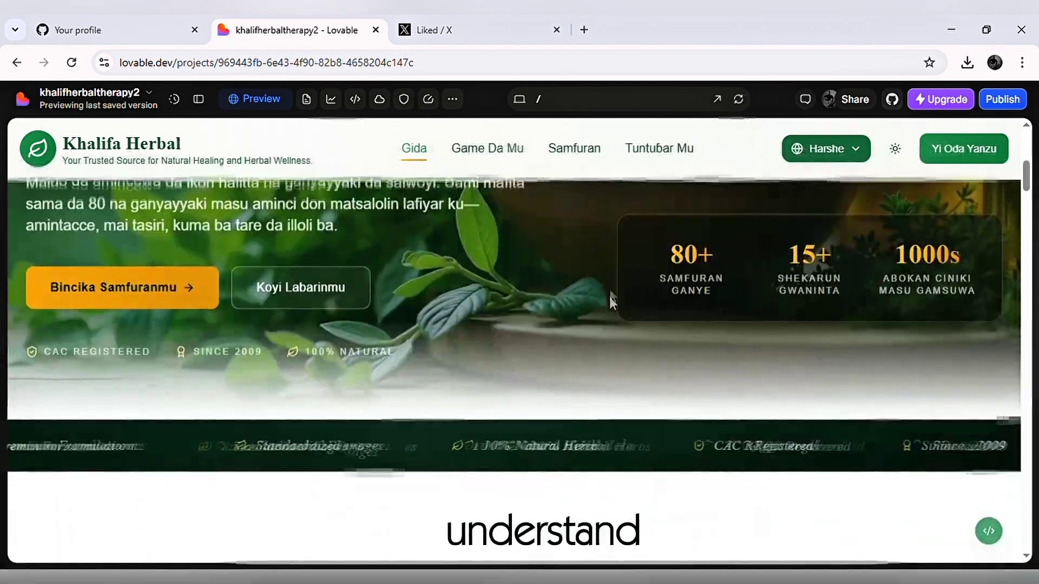
scroll(611, 298, down, 15)
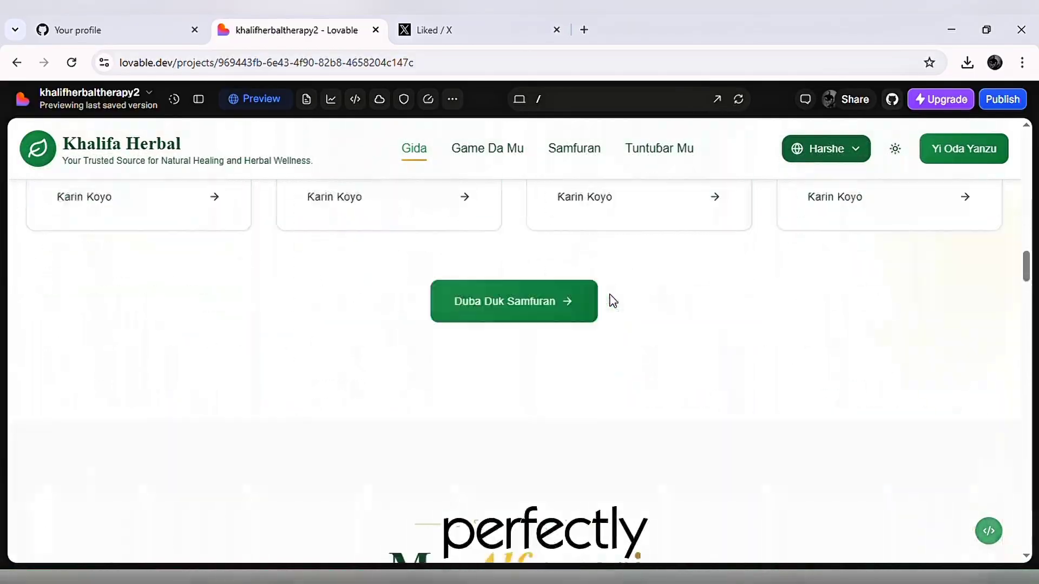
scroll(612, 299, down, 15)
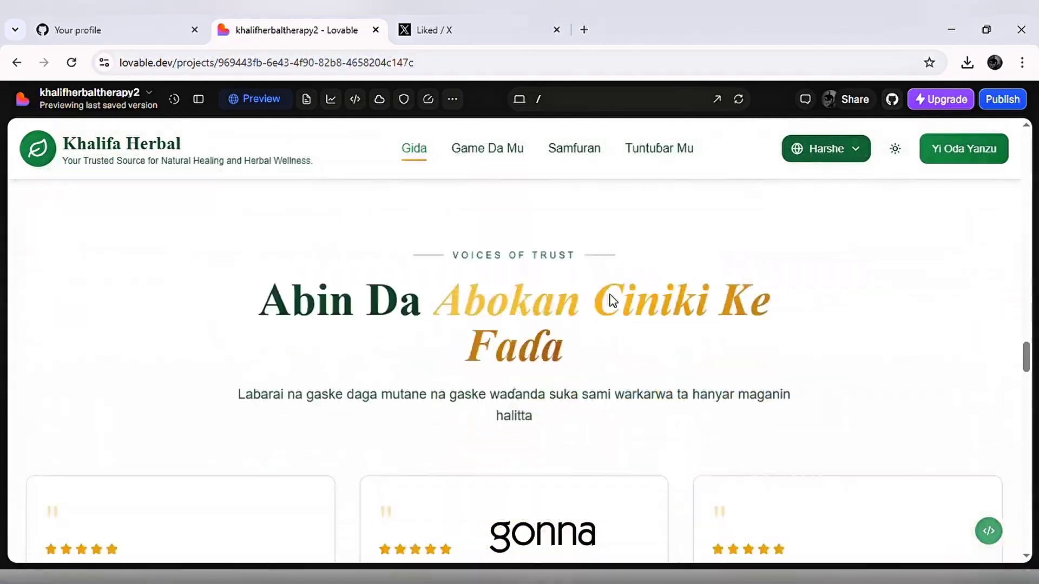
scroll(611, 301, up, 20)
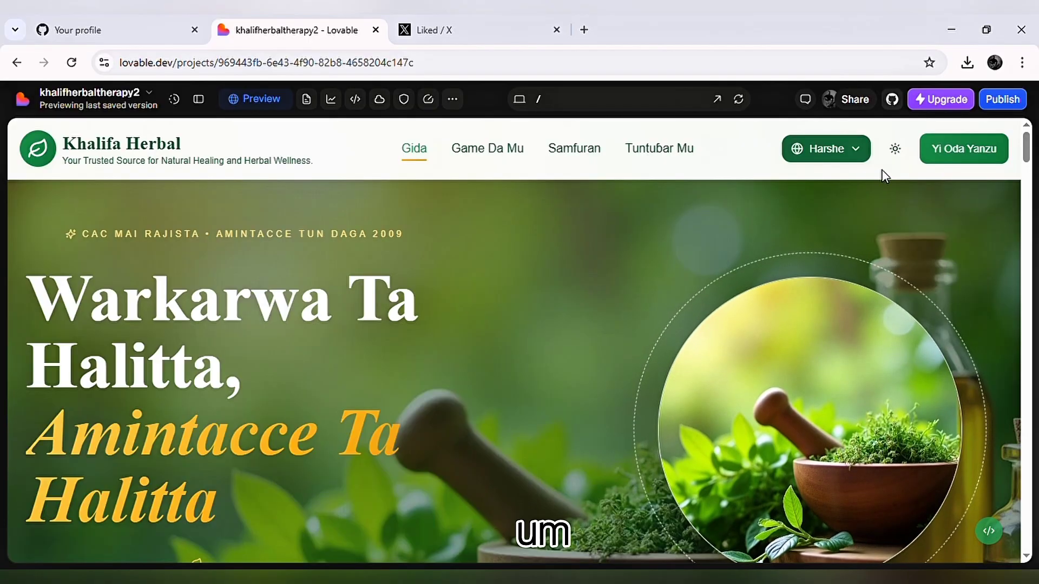
click(854, 149)
click(809, 193)
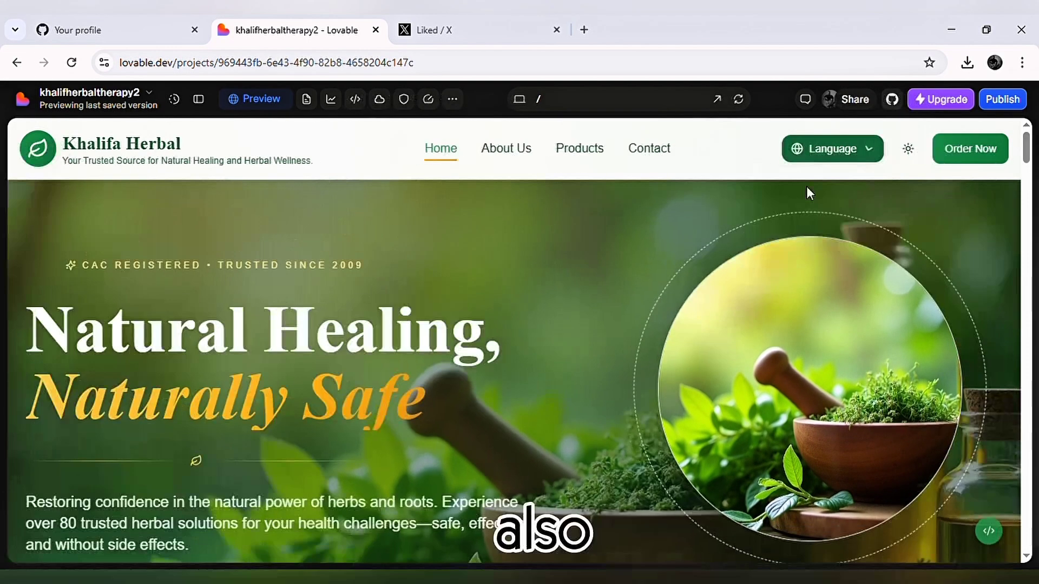
Follow the site's Order Now link and review the contact page, including its message form, WhatsApp card and footer.
click(993, 158)
scroll(824, 328, down, 10)
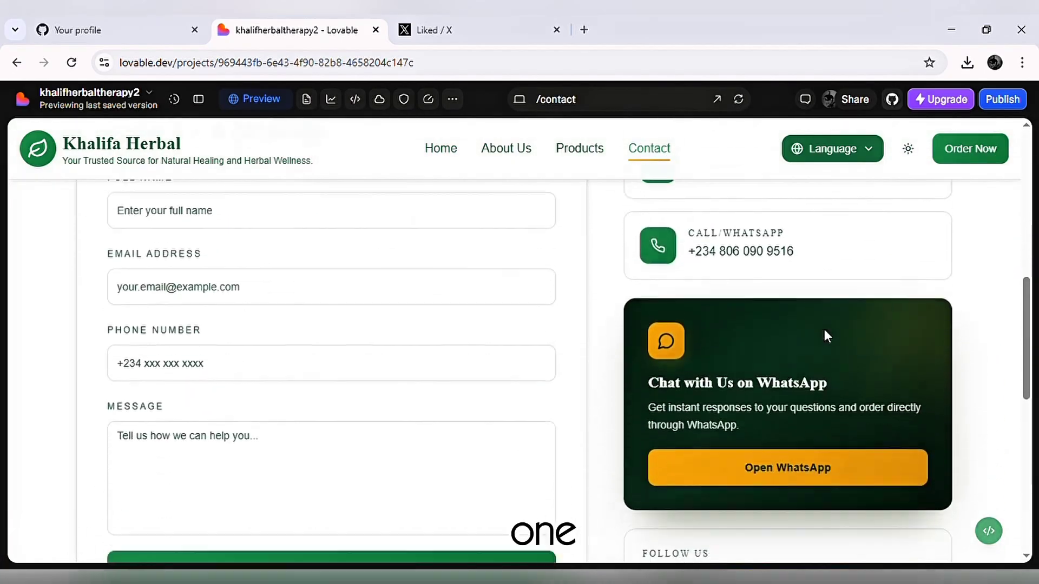
scroll(823, 329, down, 8)
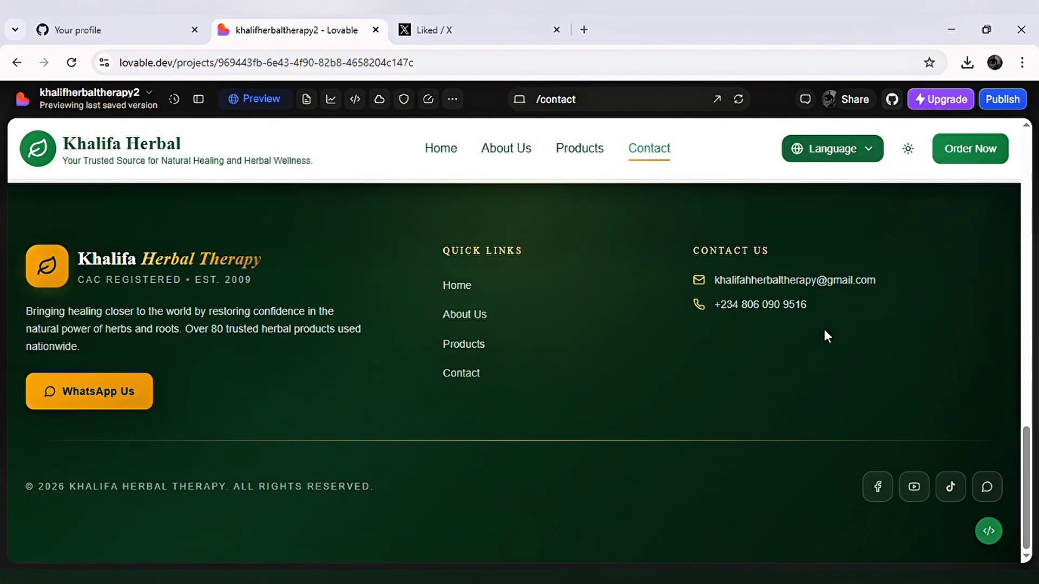
scroll(824, 329, up, 12)
scroll(825, 335, up, 5)
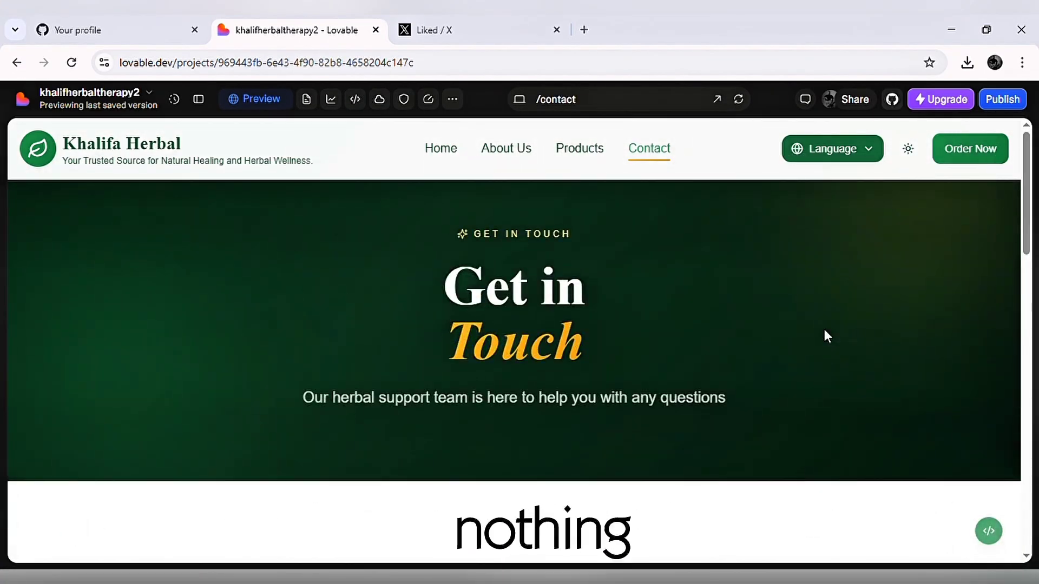
Open the site's Products page and review its category filters, product cards and support section.
click(564, 154)
scroll(502, 276, down, 5)
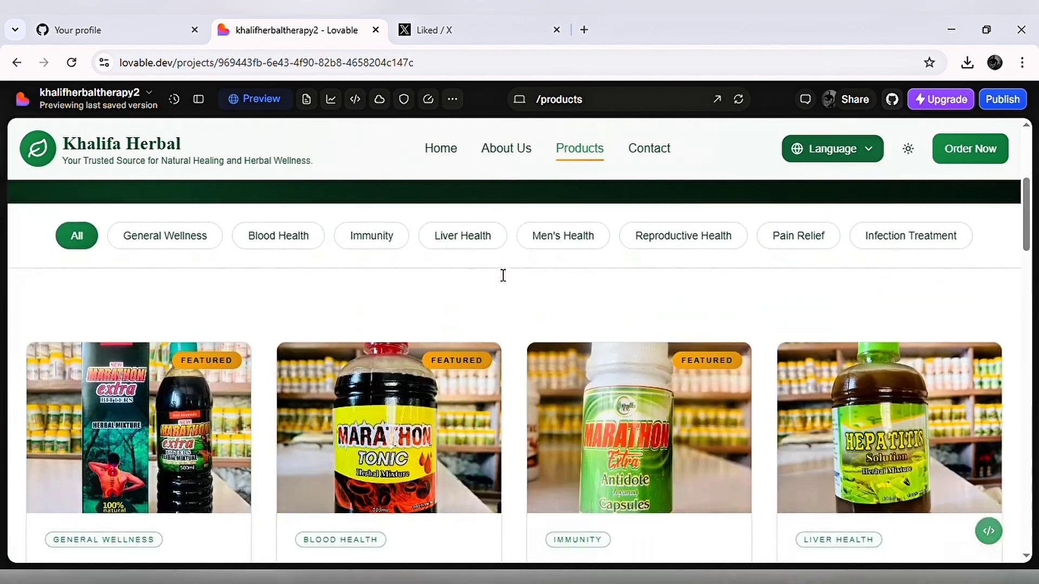
scroll(502, 275, down, 10)
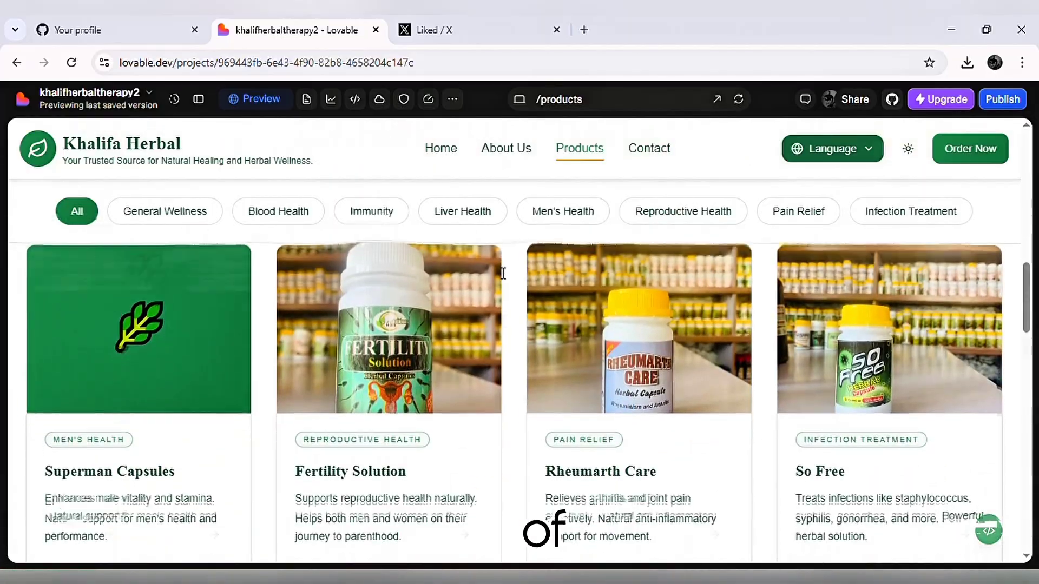
scroll(502, 275, down, 15)
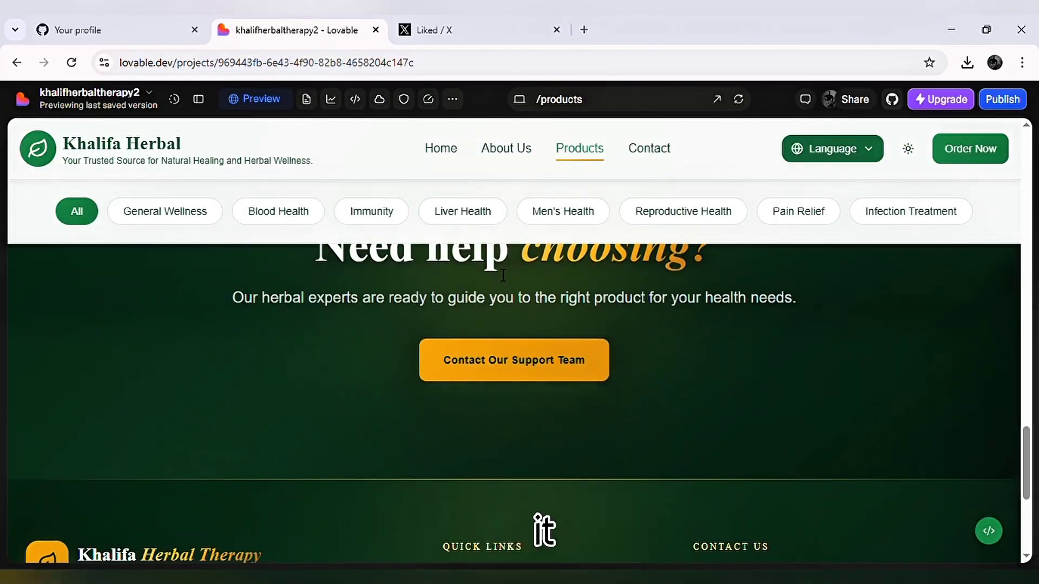
scroll(502, 275, down, 6)
scroll(503, 275, up, 20)
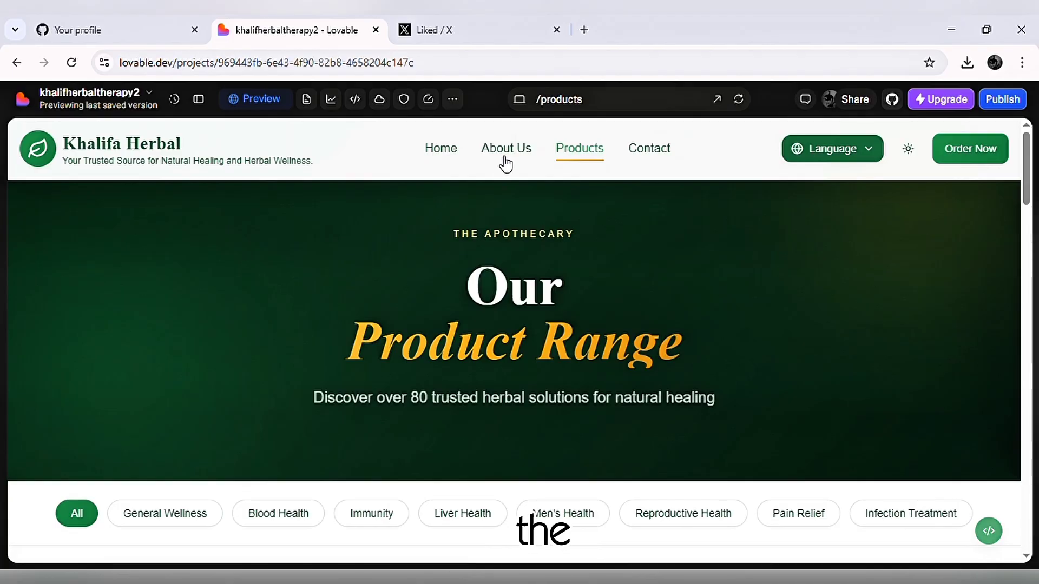
Open the site's About Us page, review it down to the footer, and return to the home page.
click(507, 154)
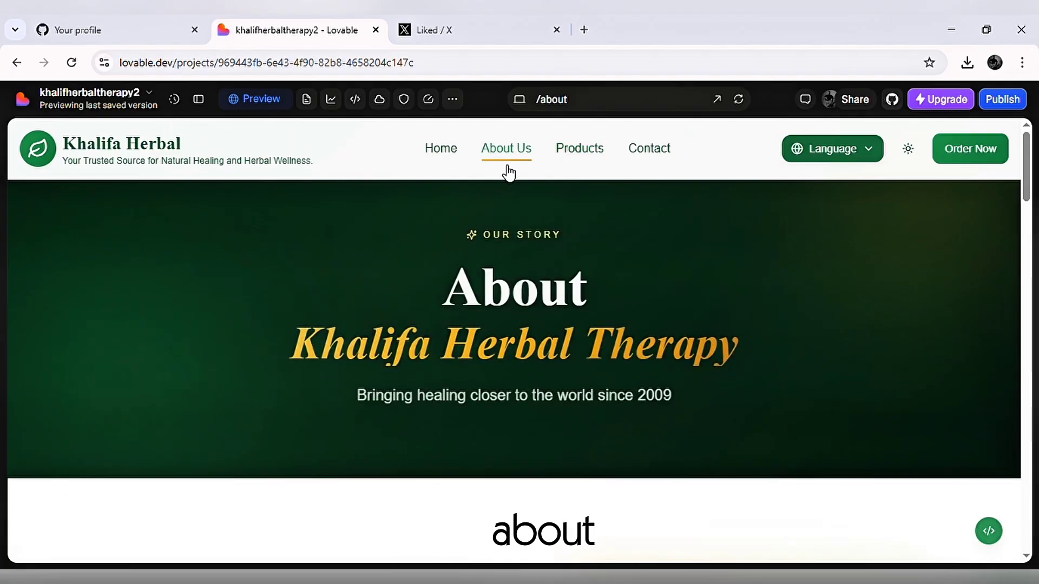
scroll(505, 225, down, 5)
scroll(508, 231, down, 10)
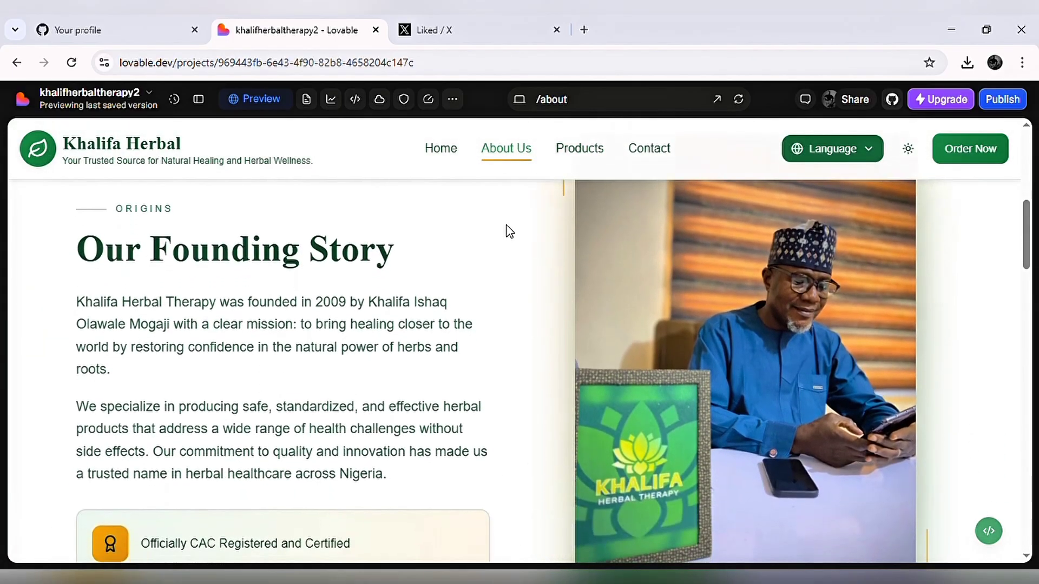
scroll(508, 230, down, 12)
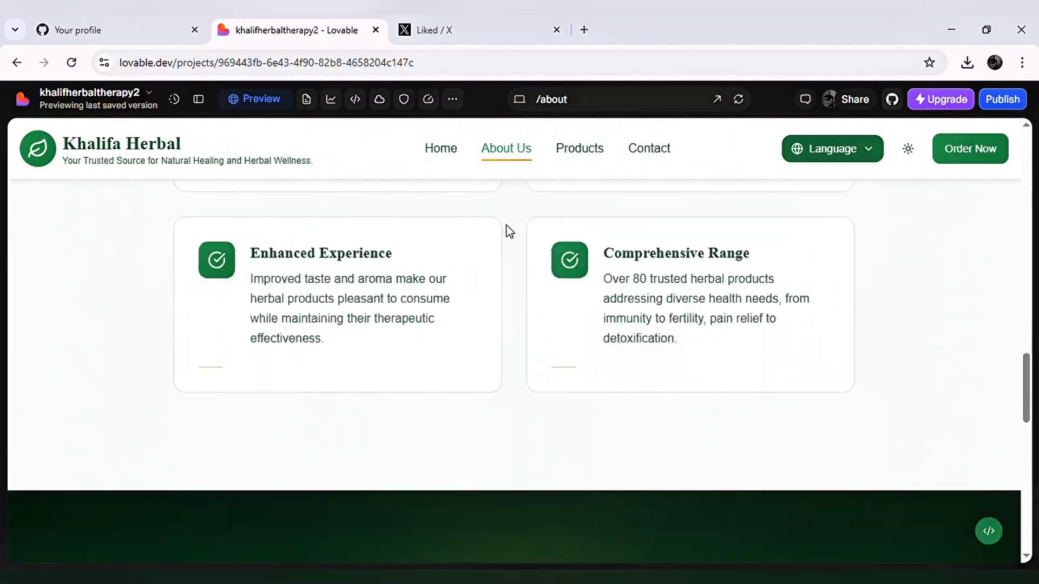
scroll(508, 228, down, 3)
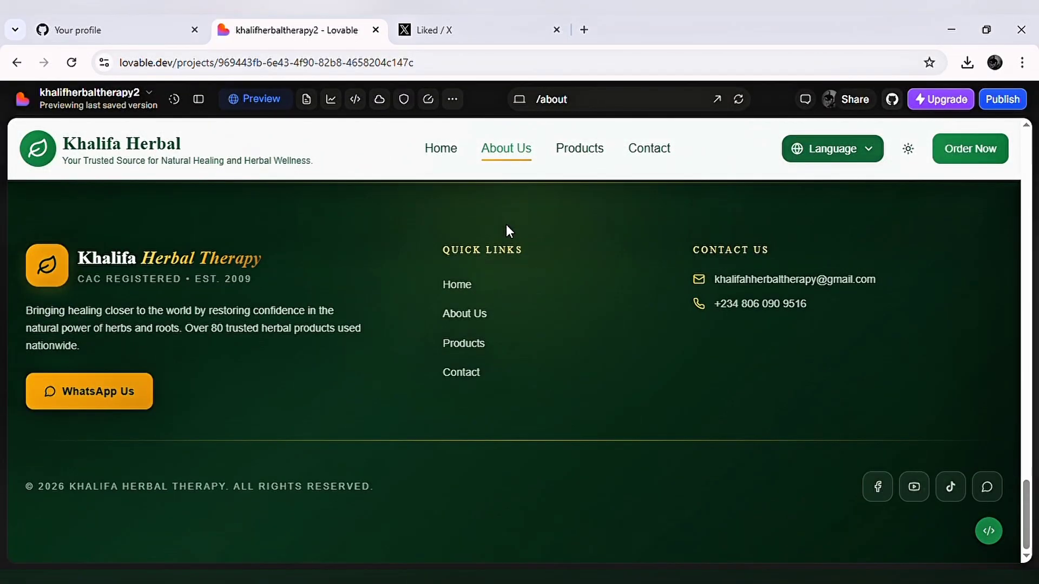
click(446, 150)
scroll(988, 227, up, 20)
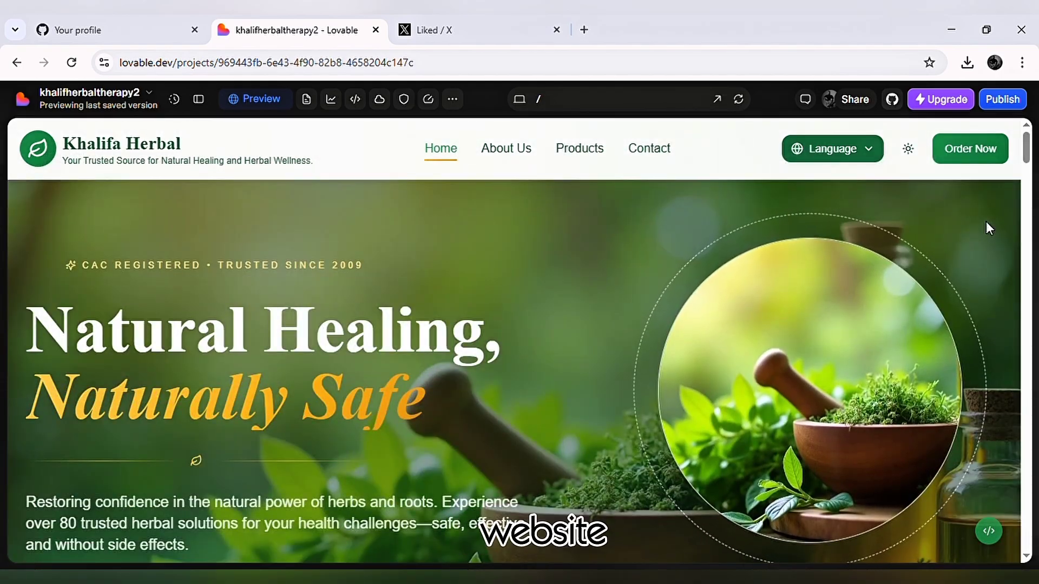
Open the published project's domain management and review the live site at khalifaherbaltherapy.online down to its footer.
click(1024, 102)
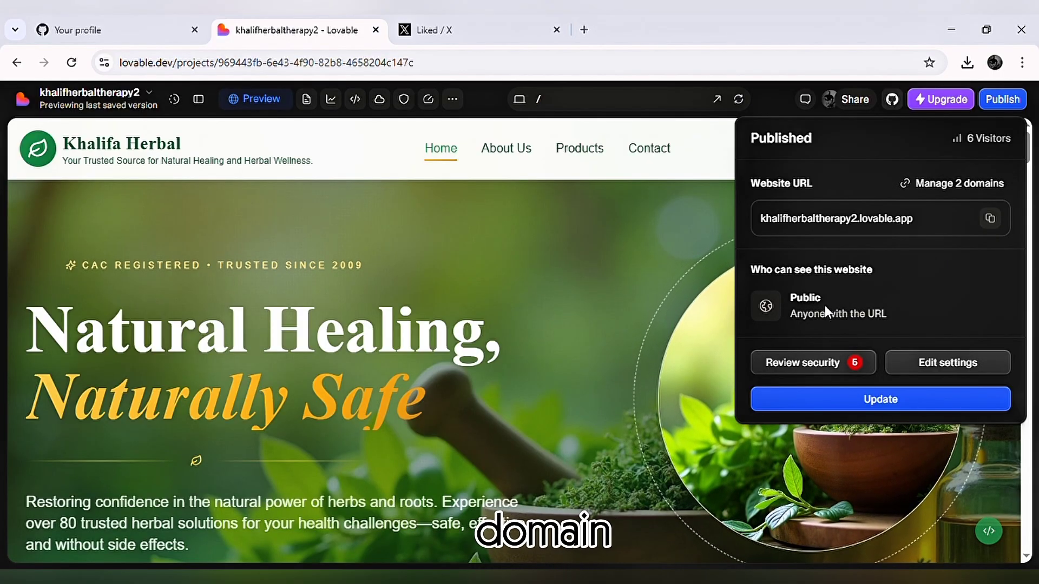
click(924, 186)
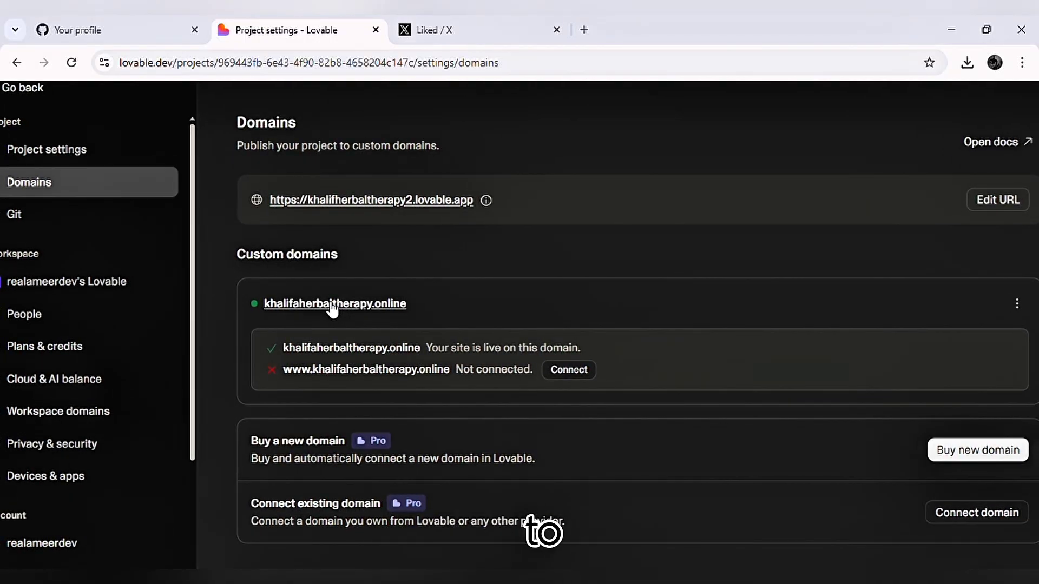
click(331, 304)
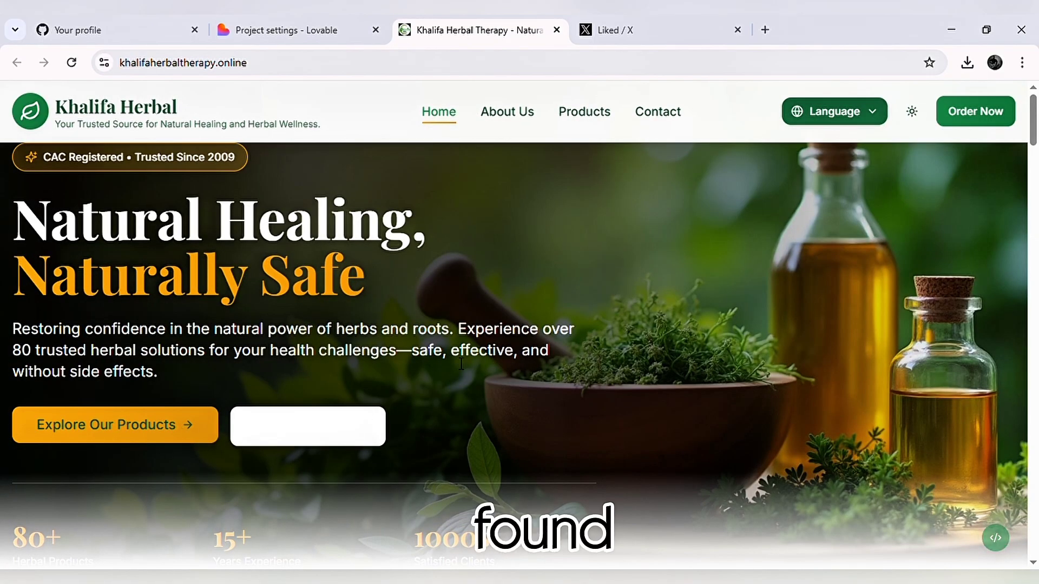
scroll(453, 357, down, 6)
scroll(456, 363, down, 20)
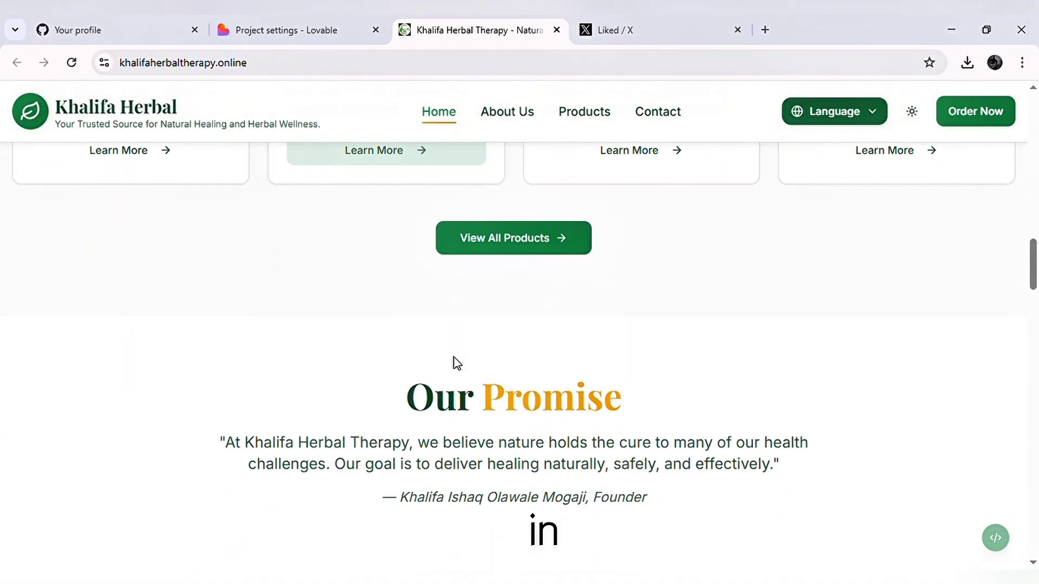
scroll(456, 363, down, 20)
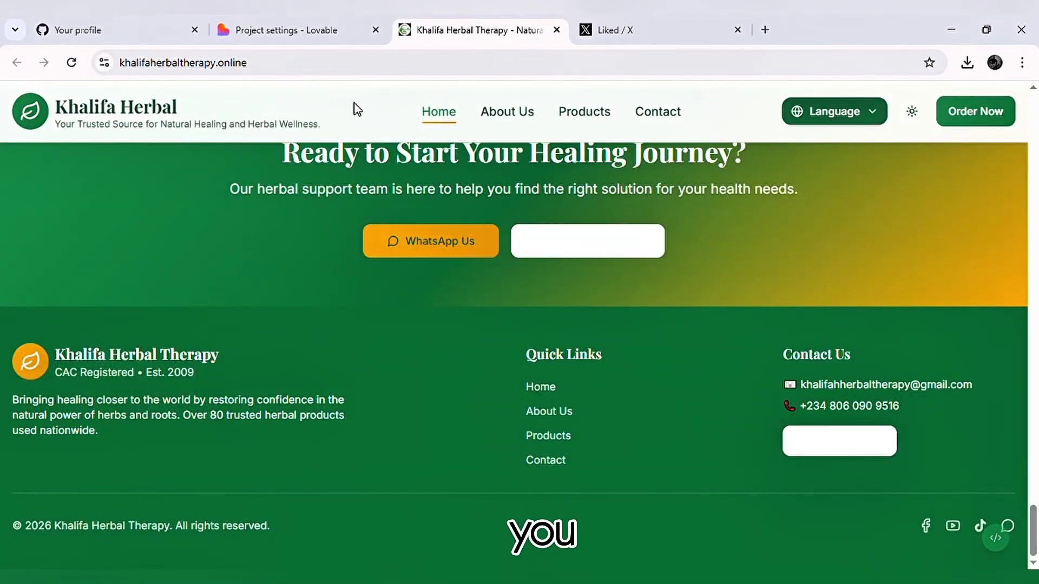
Return to the project's domain settings, go back to the site preview and collapse the chat panel.
click(307, 34)
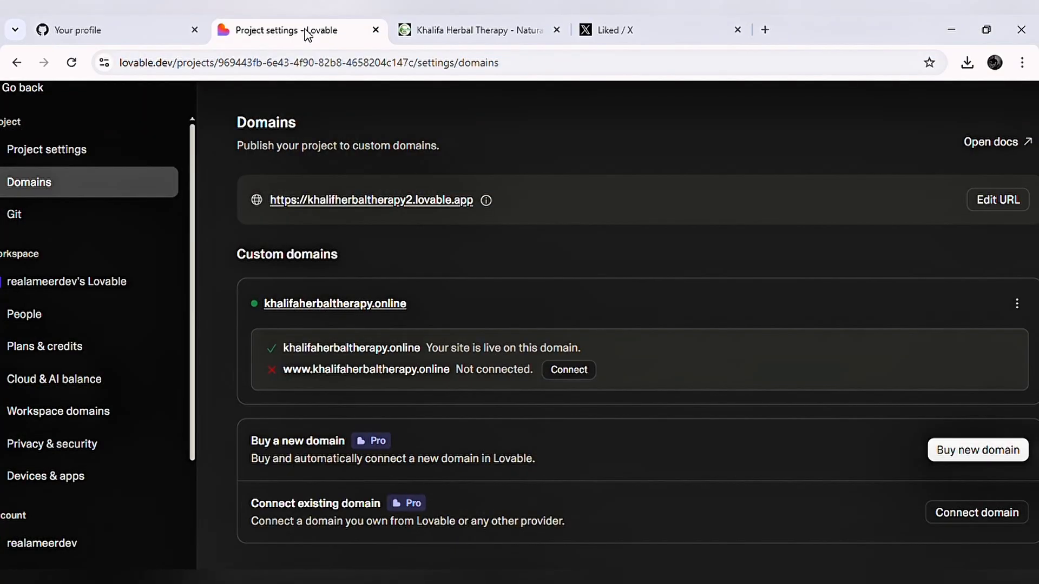
scroll(83, 184, left, 1)
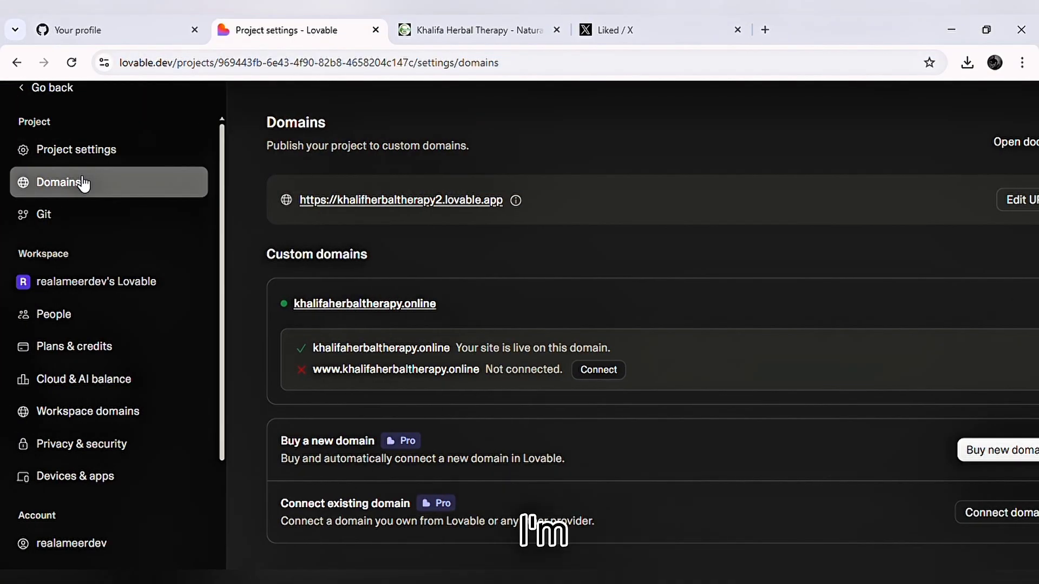
scroll(84, 184, down, 1)
scroll(84, 185, right, 1)
scroll(182, 210, left, 1)
scroll(183, 210, up, 1)
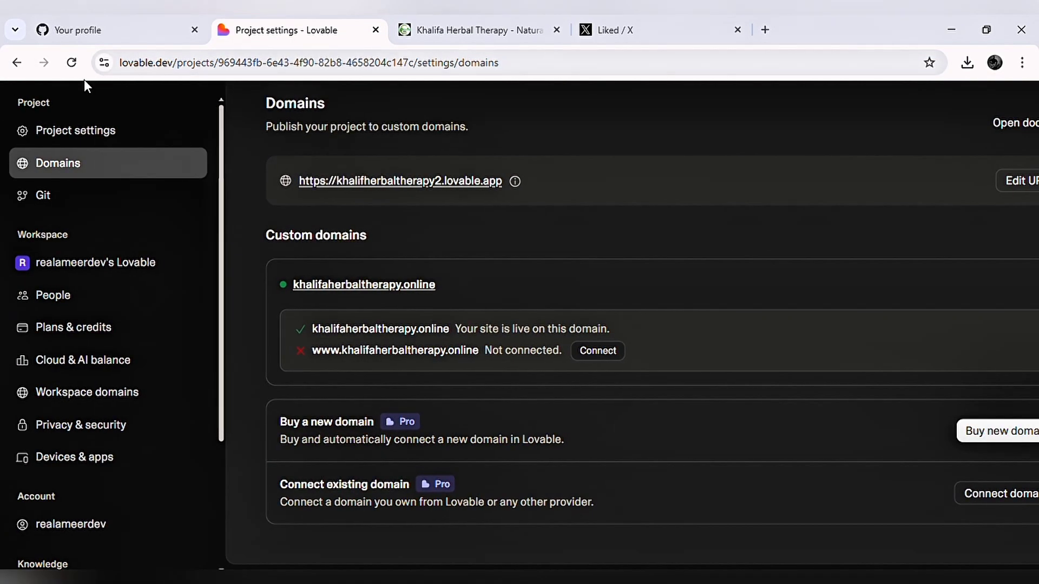
scroll(60, 173, down, 2)
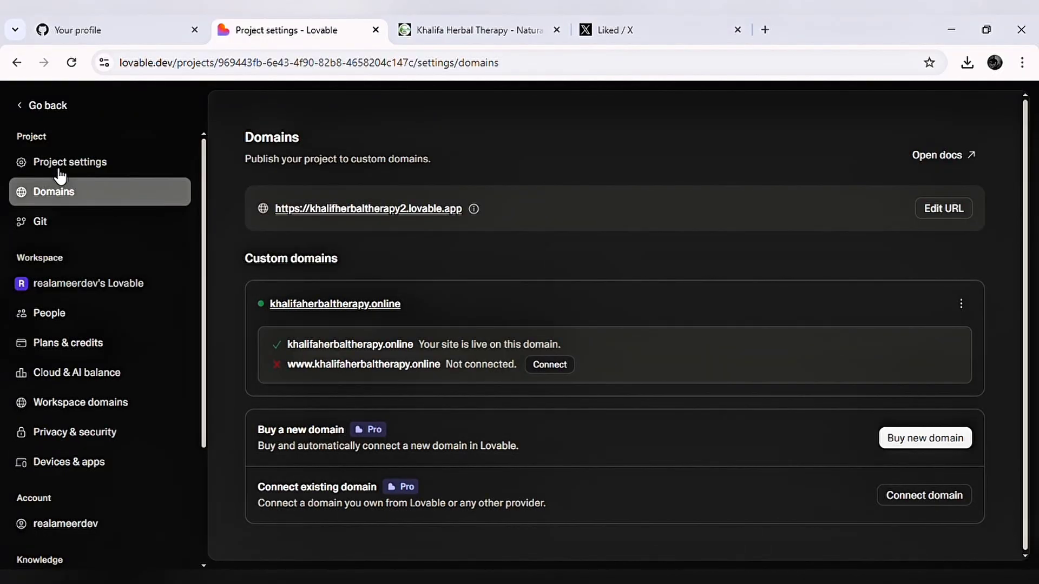
click(39, 105)
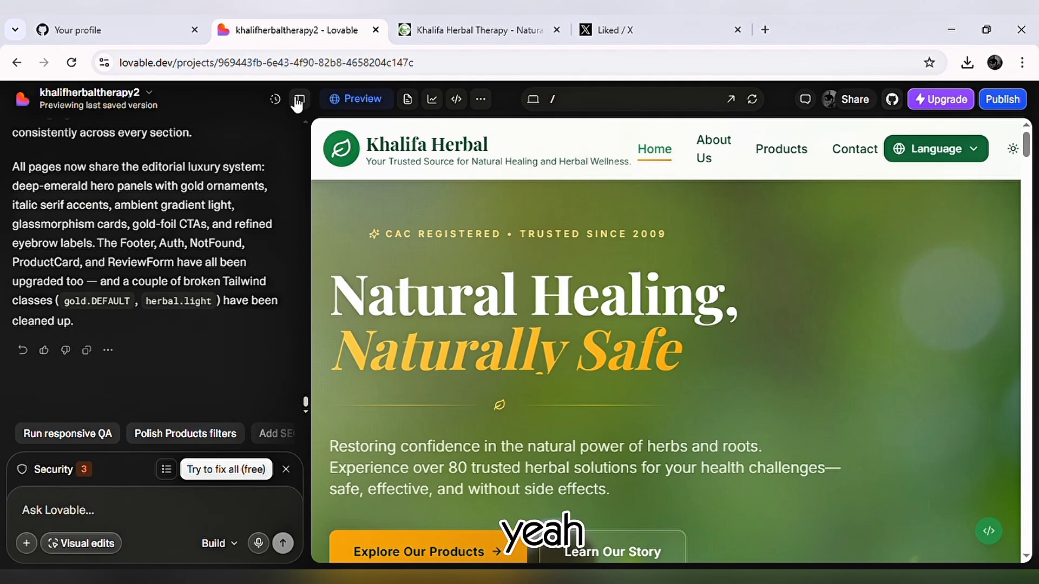
click(297, 99)
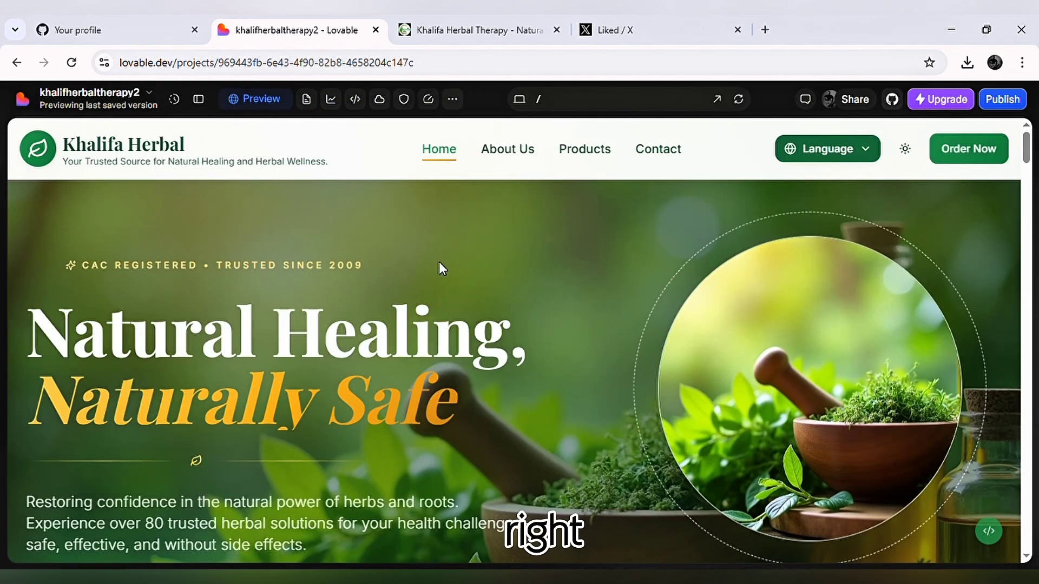
Compare the previewed home page with the home page of the live khalifaherbaltherapy.online site.
scroll(439, 265, down, 5)
scroll(439, 268, down, 3)
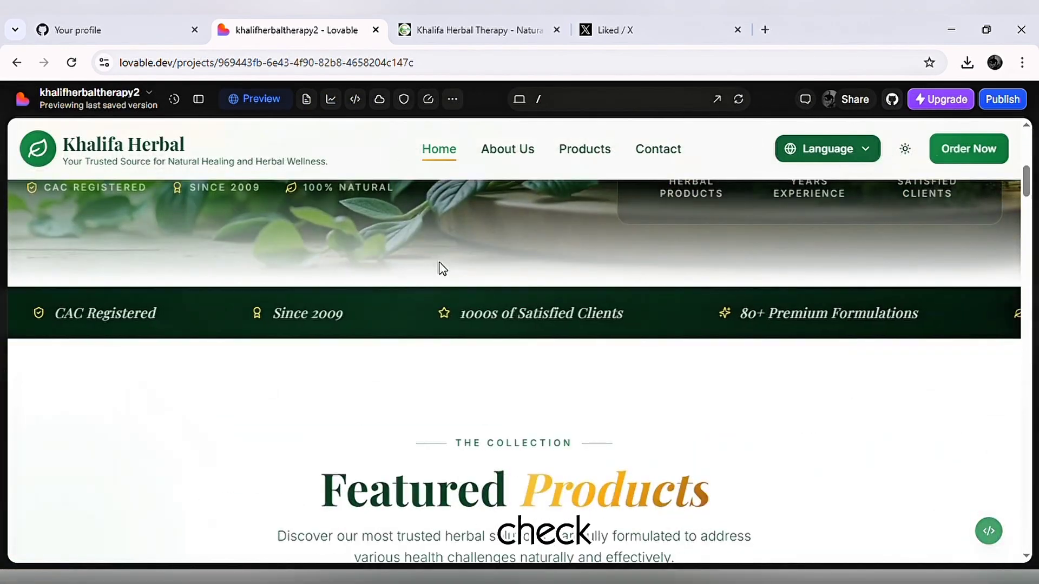
click(446, 31)
scroll(474, 218, up, 20)
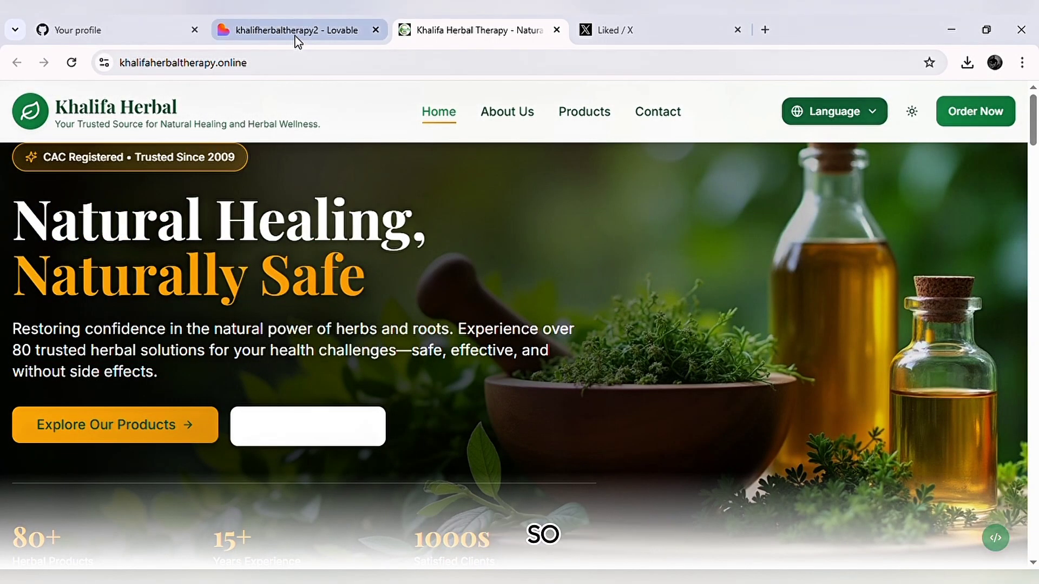
Publish the latest khalifherbaltherapy2 version as an update to the live website and close the publishing details.
click(299, 34)
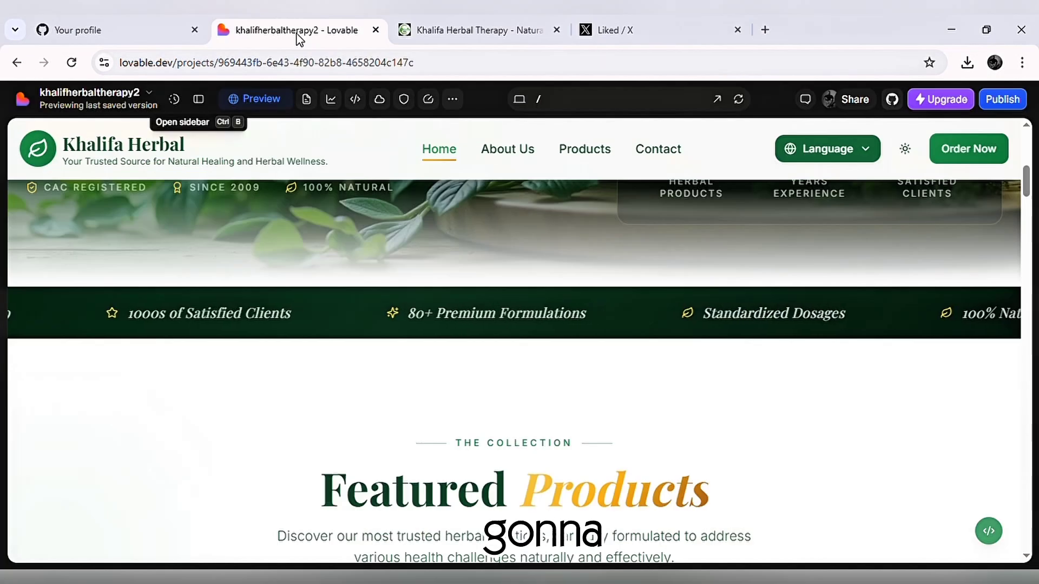
click(1020, 99)
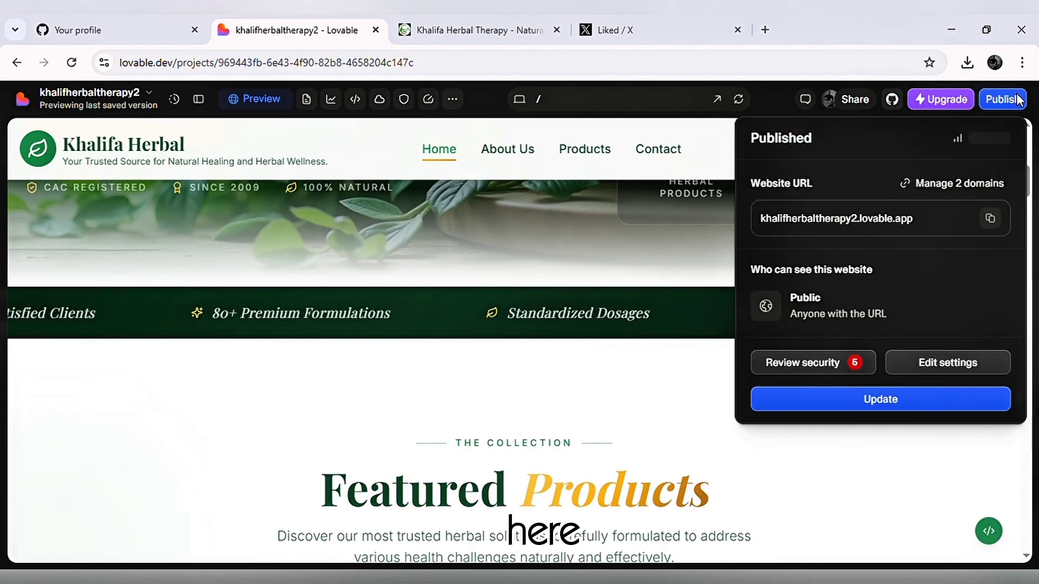
click(892, 401)
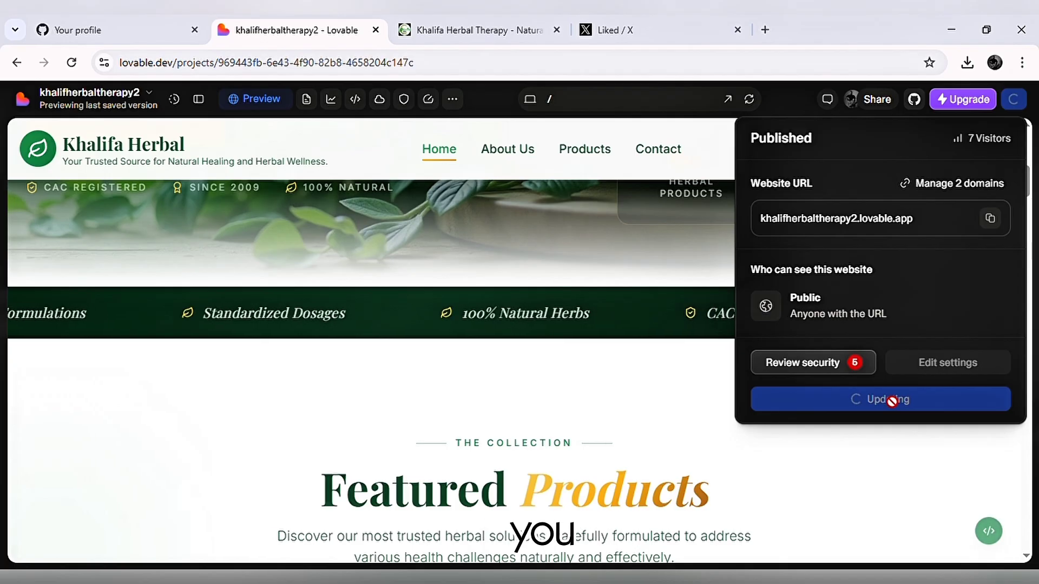
click(669, 417)
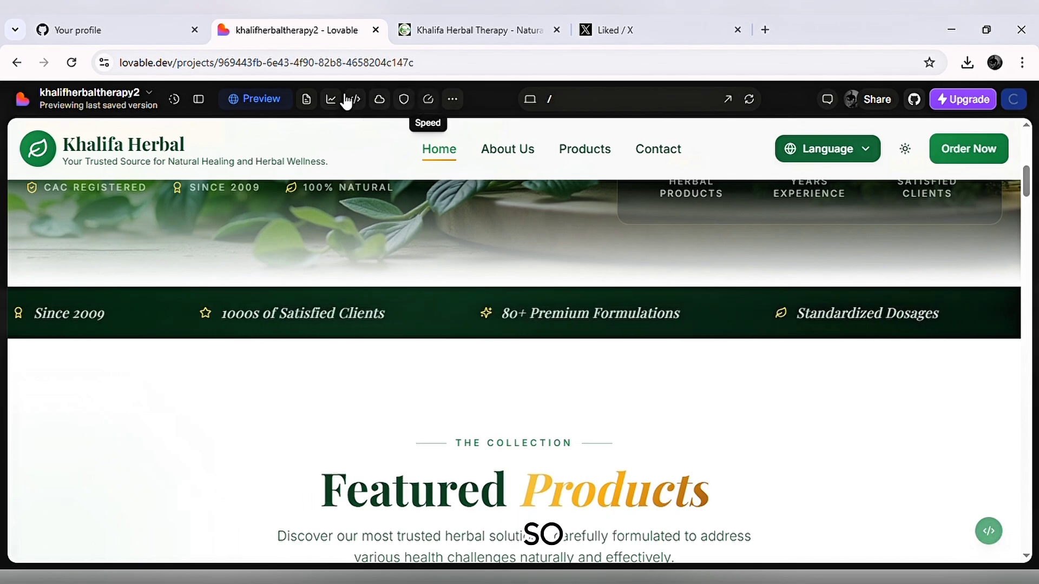
Check the project's Files view and review its analytics, including visitors, sources, pages, countries and devices.
click(306, 100)
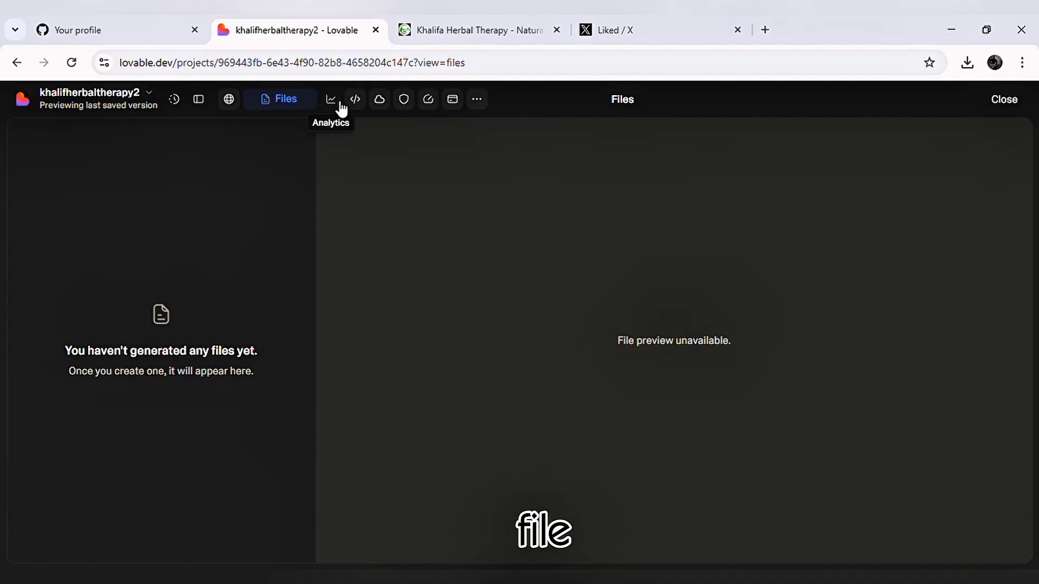
click(334, 108)
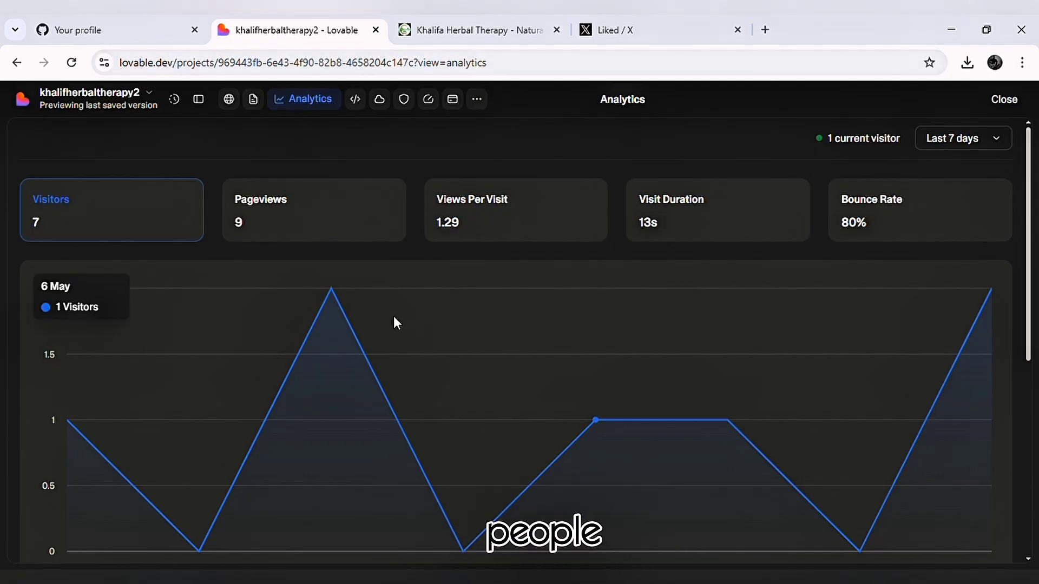
scroll(394, 316, down, 5)
scroll(393, 323, down, 1)
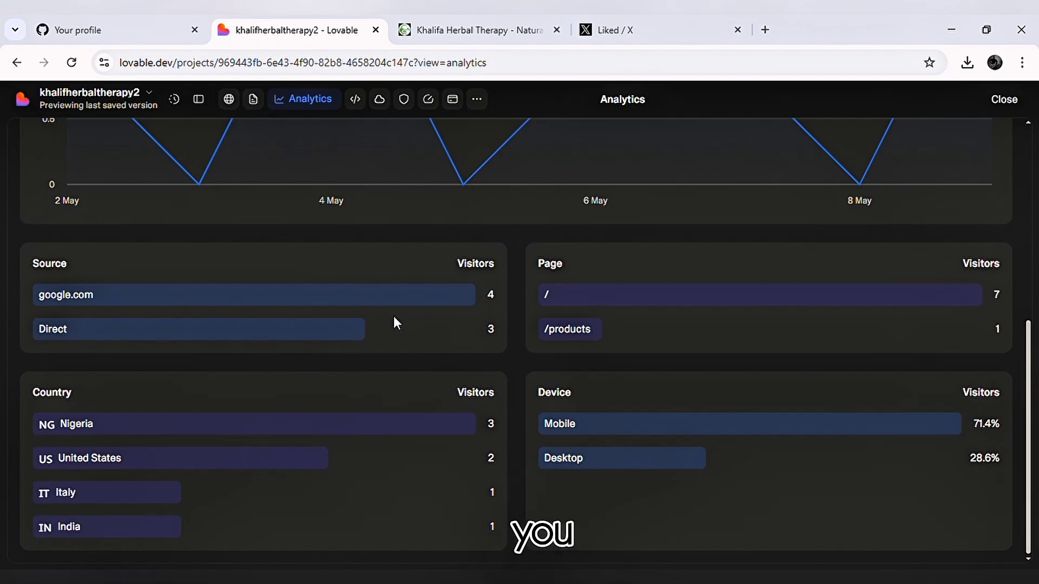
scroll(396, 323, up, 6)
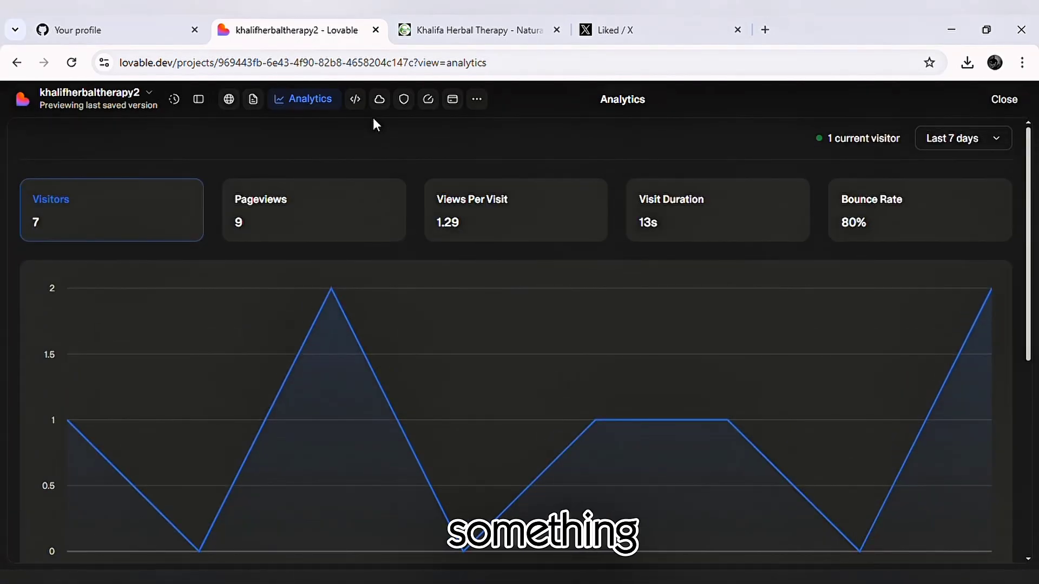
Open the project's security scan and review the full list of detected issues.
click(380, 100)
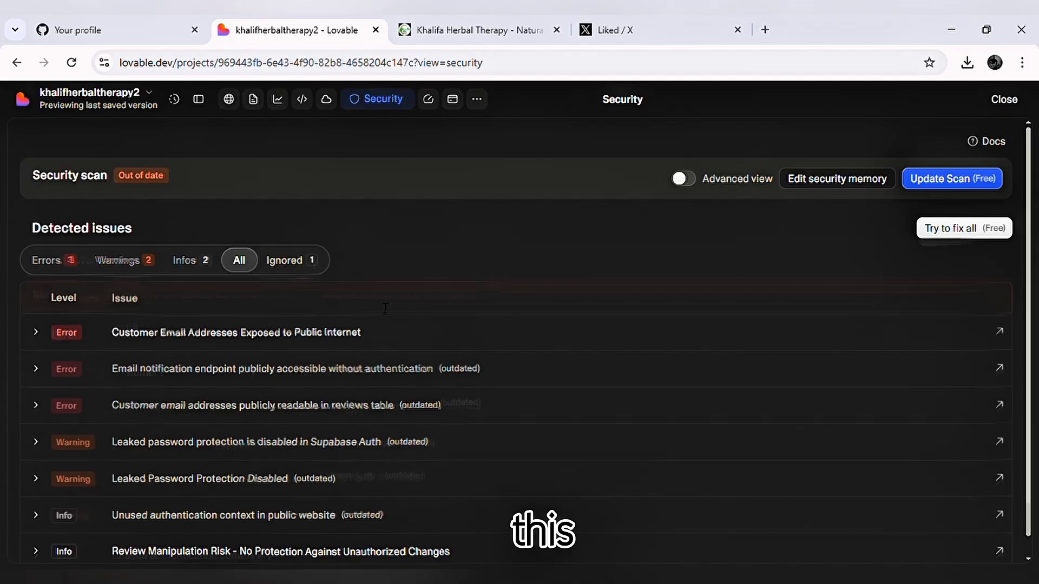
scroll(385, 308, down, 1)
scroll(384, 308, up, 1)
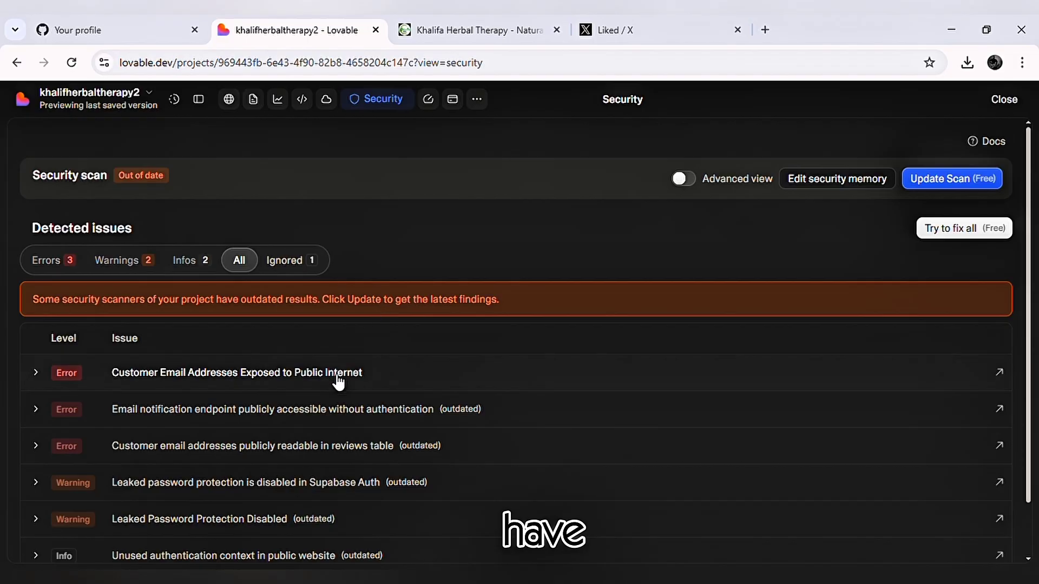
scroll(416, 367, down, 1)
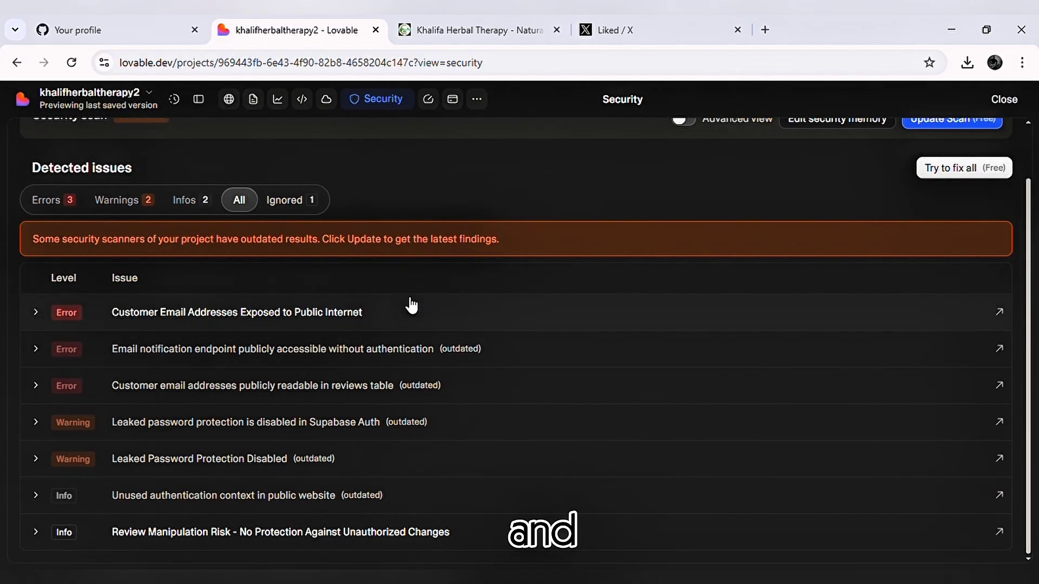
scroll(259, 330, up, 1)
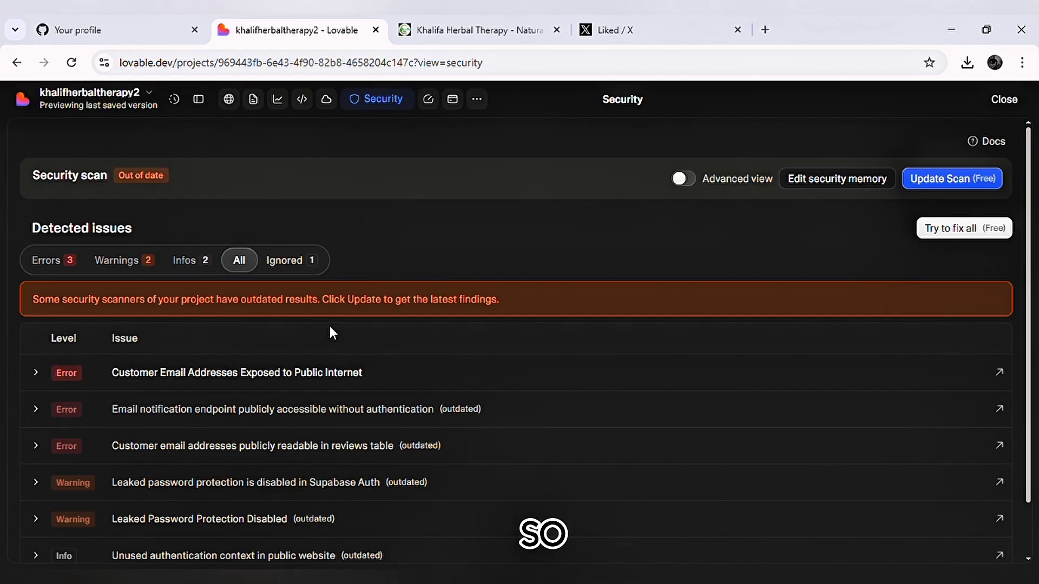
Try the free fix for all detected security issues, review the upgrade offer and dismiss it.
click(980, 231)
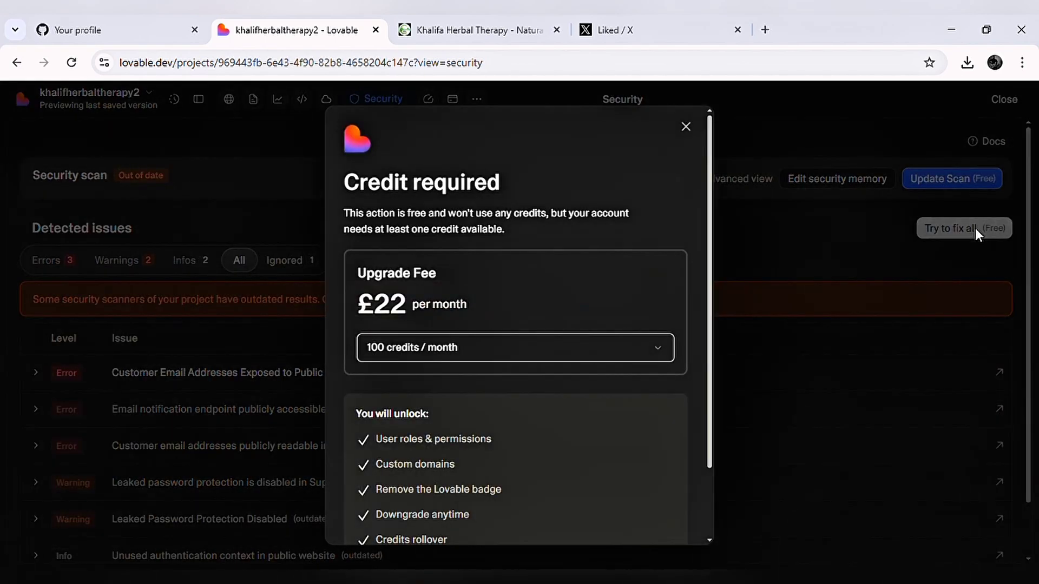
scroll(494, 404, down, 3)
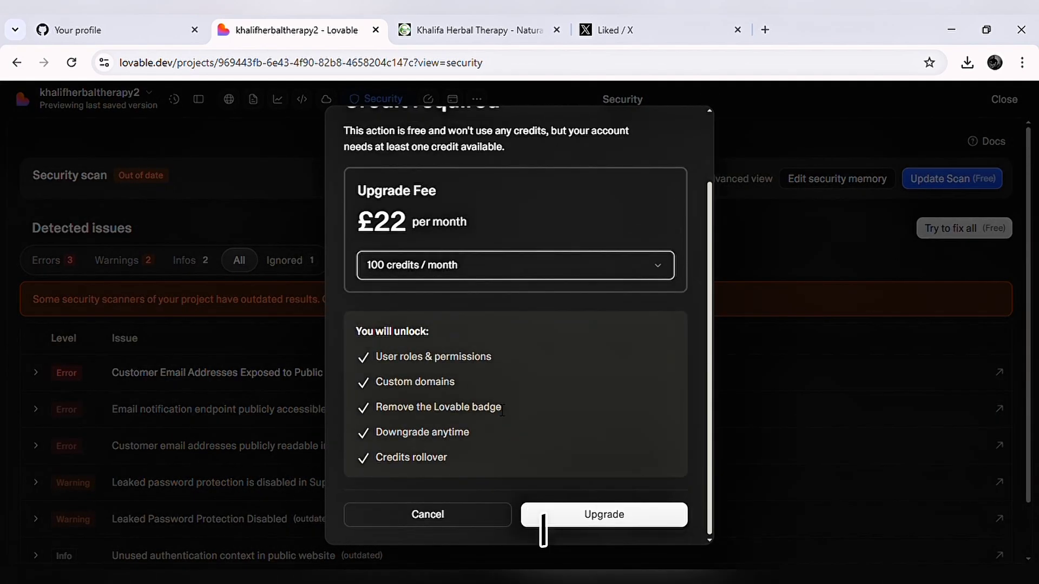
scroll(489, 326, up, 3)
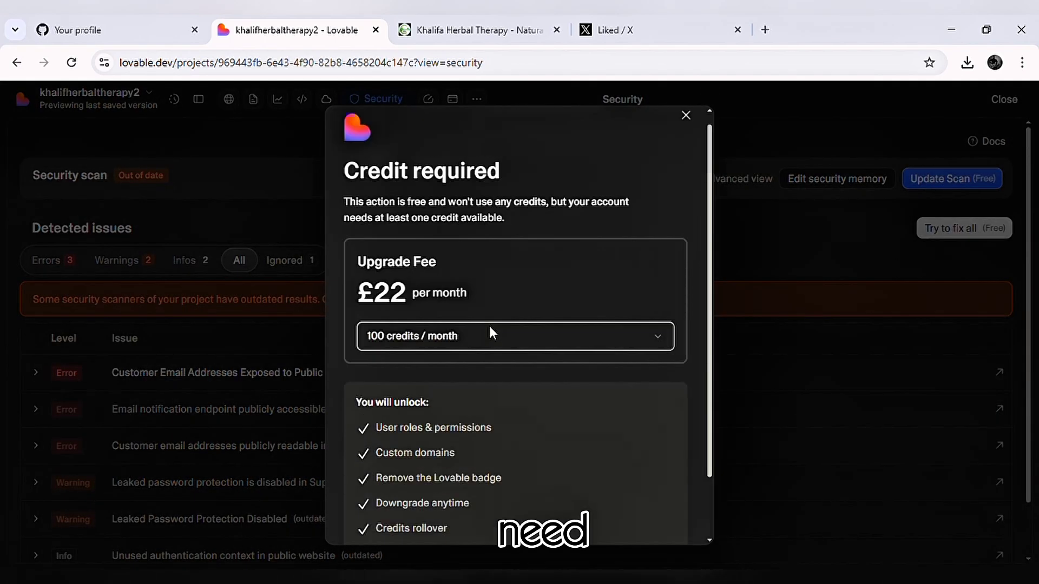
click(685, 130)
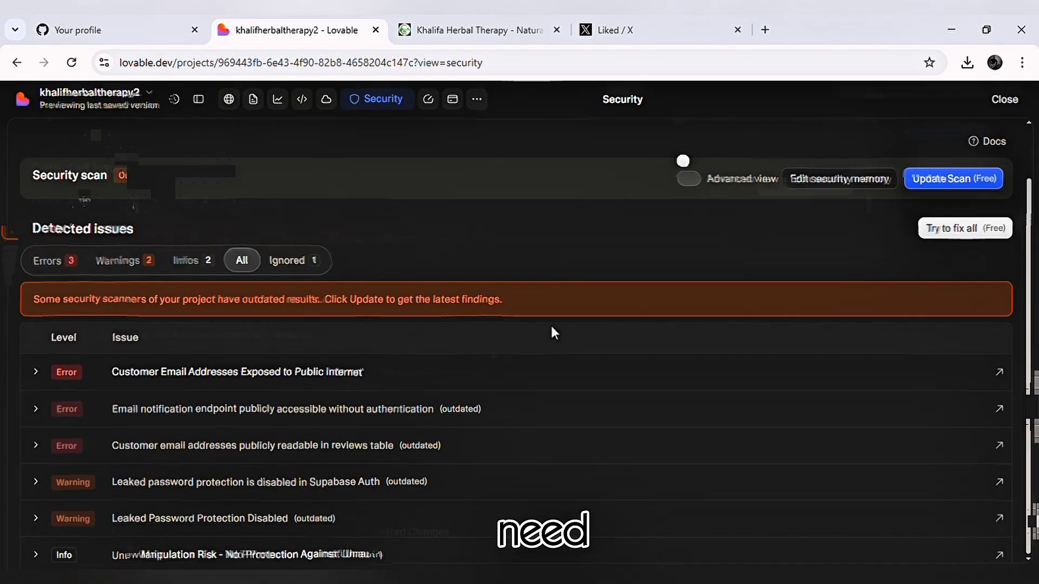
scroll(550, 328, down, 1)
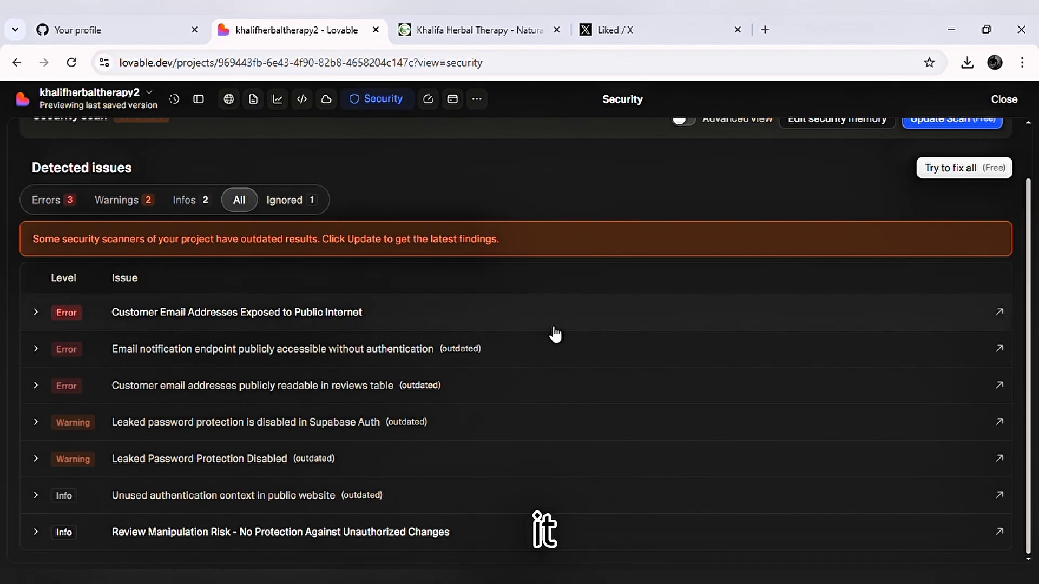
Open the project's code and examine src/pages/Index.tsx and the list of project files.
scroll(555, 334, up, 1)
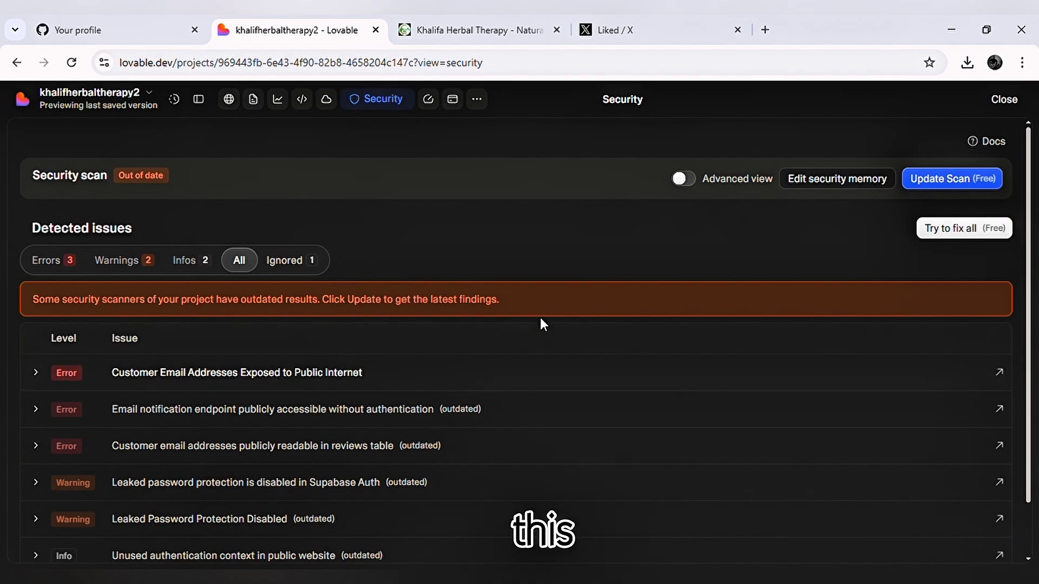
click(303, 108)
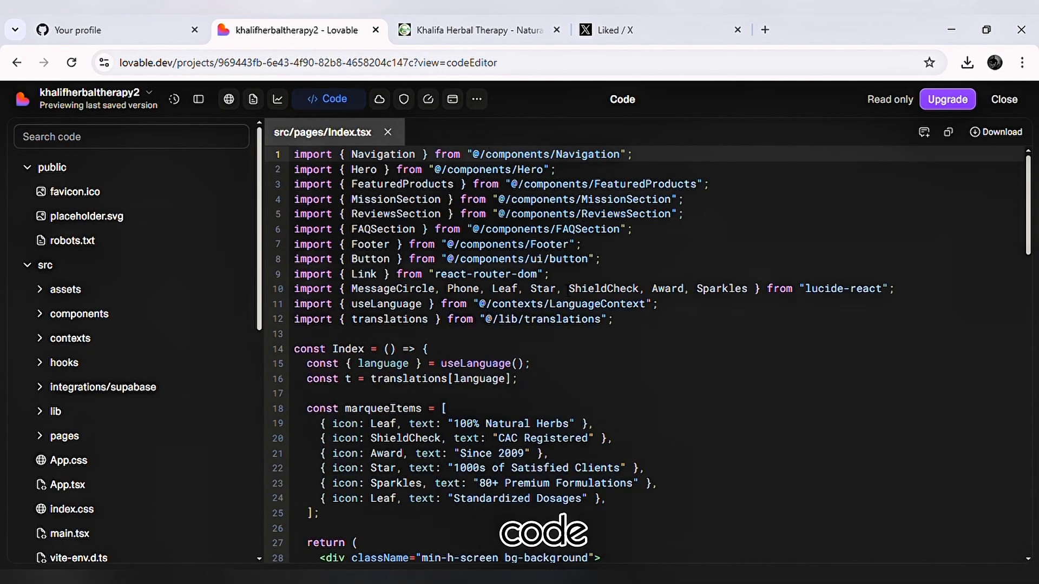
scroll(595, 352, down, 7)
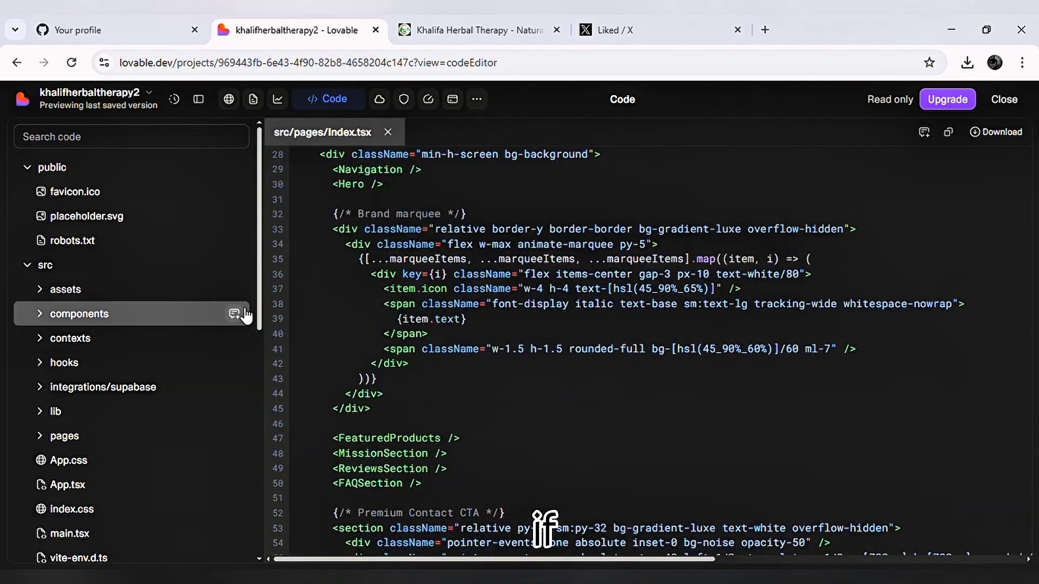
scroll(638, 345, down, 15)
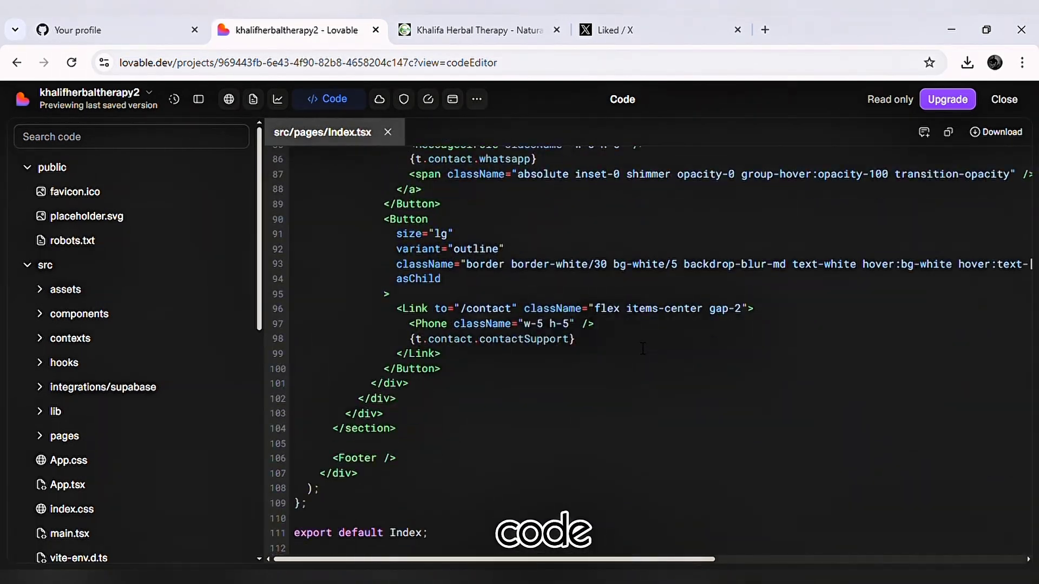
scroll(81, 297, down, 9)
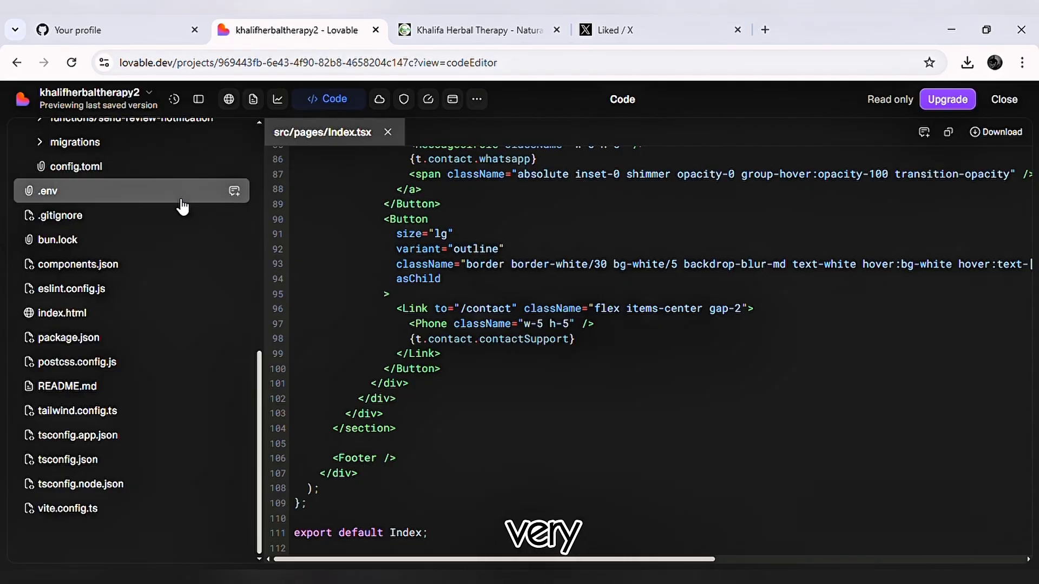
scroll(182, 207, up, 9)
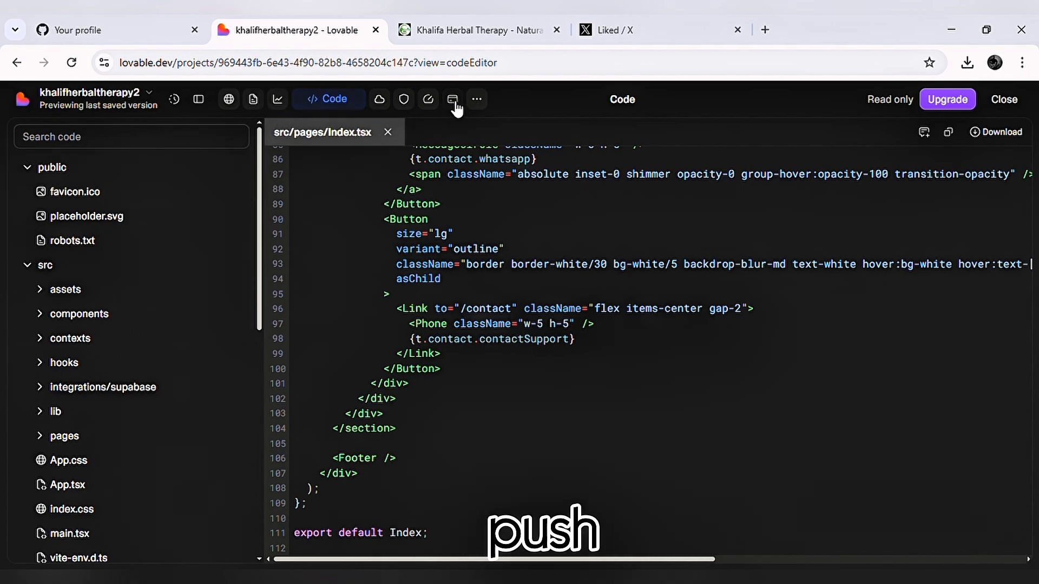
Explore the project's payment options, review the upgrade offer and dismiss it.
click(476, 100)
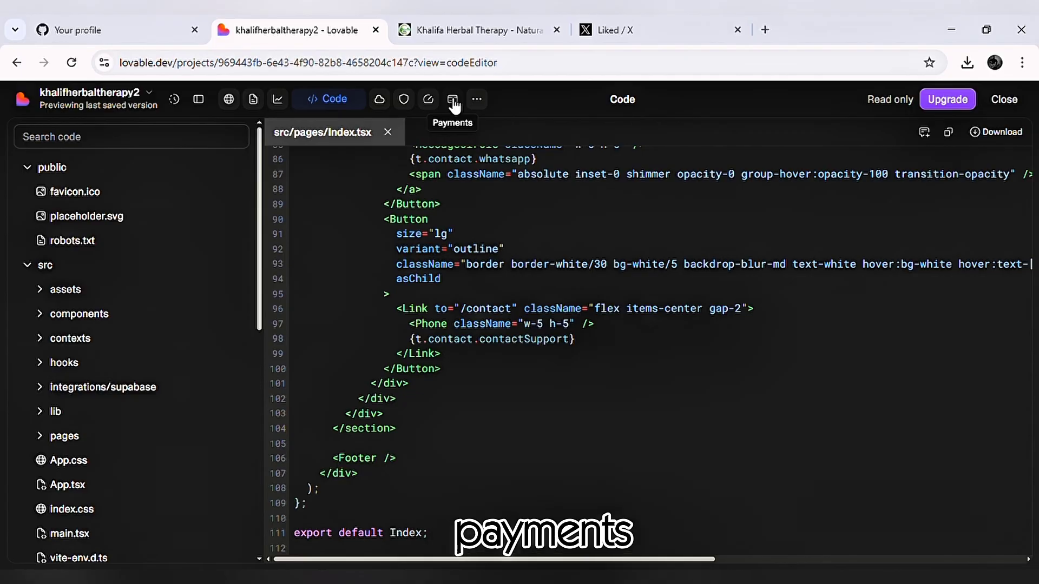
click(454, 103)
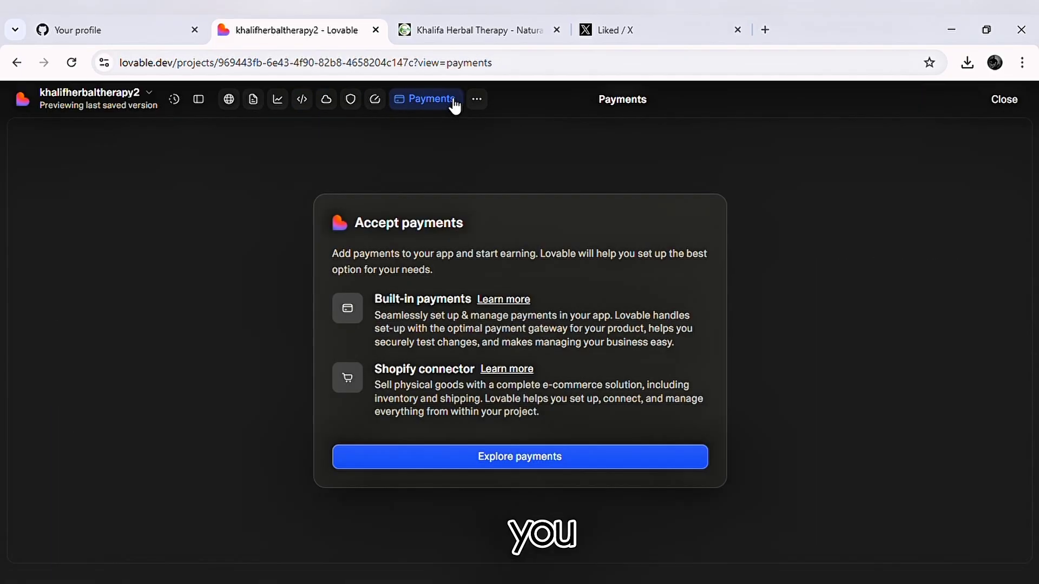
click(558, 467)
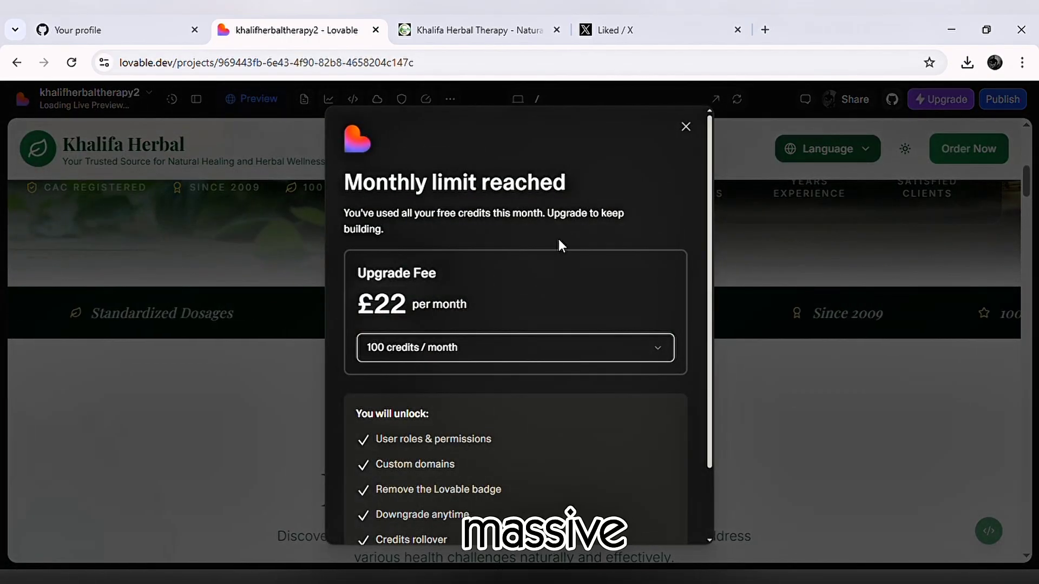
click(687, 128)
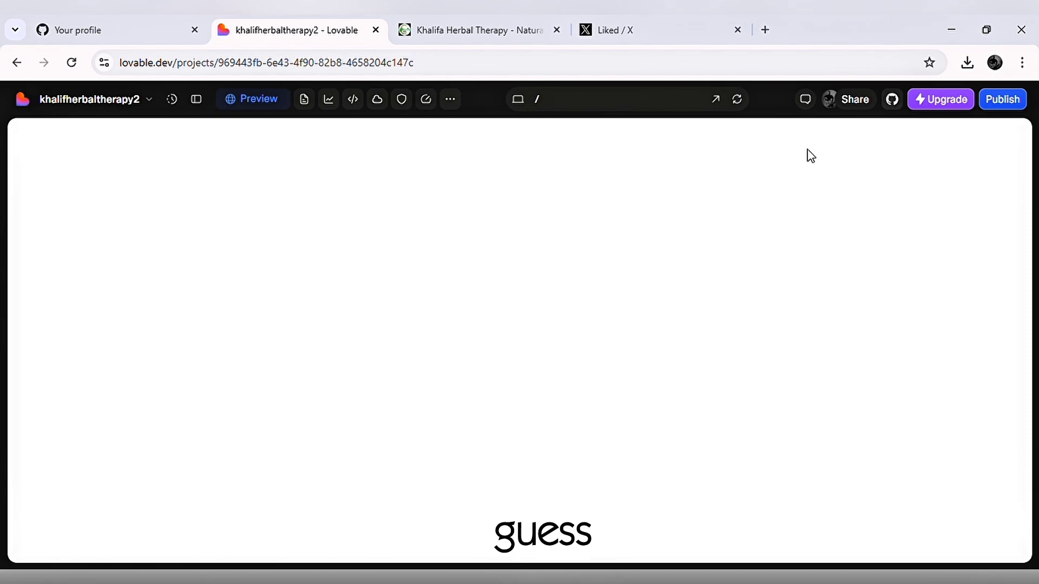
Switch to the live khalifaherbaltherapy.online site, reload it and review the updated homepage and its featured products.
click(468, 31)
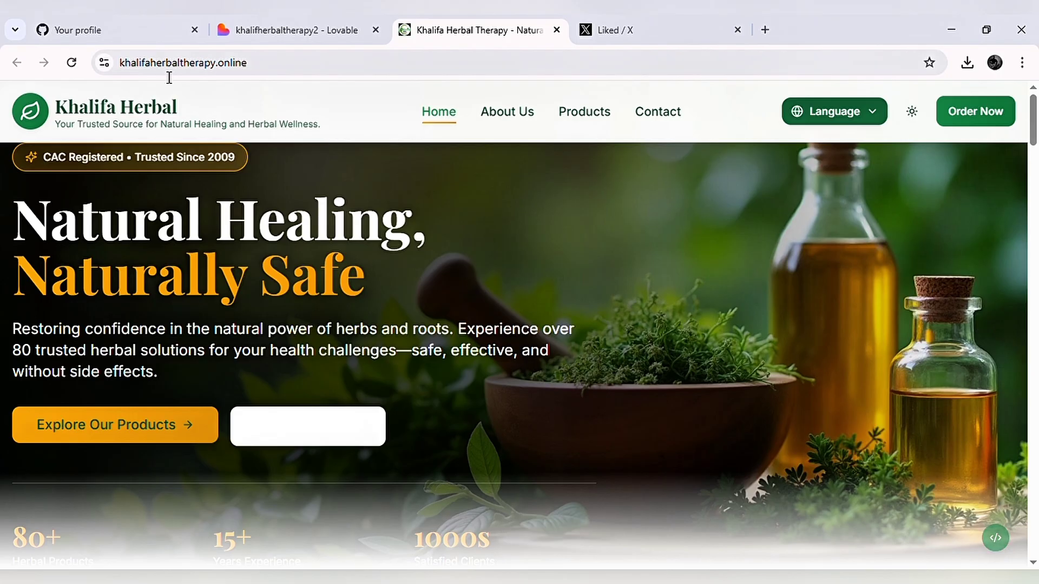
click(77, 65)
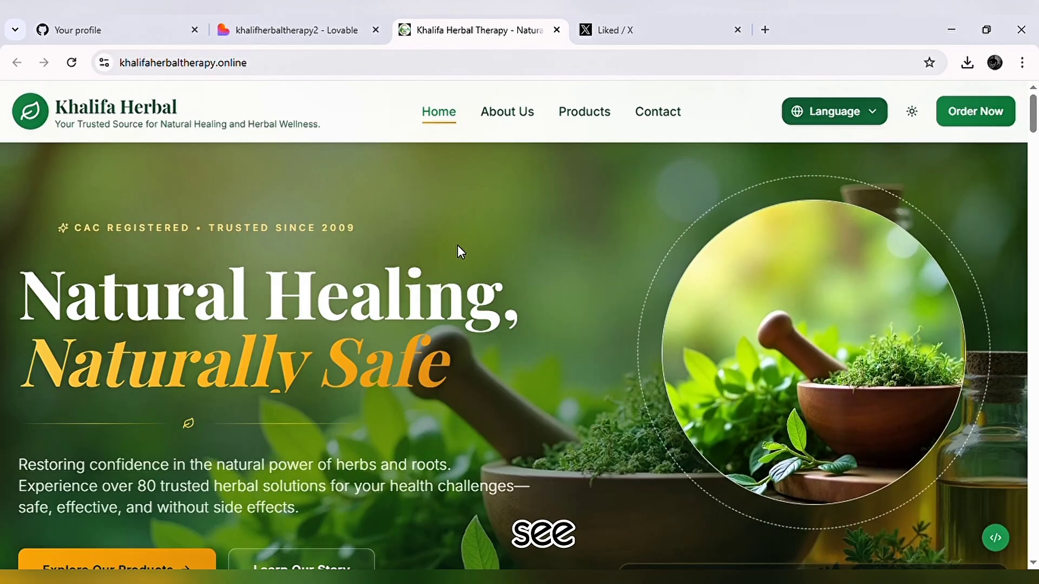
scroll(592, 316, down, 1)
scroll(592, 316, down, 15)
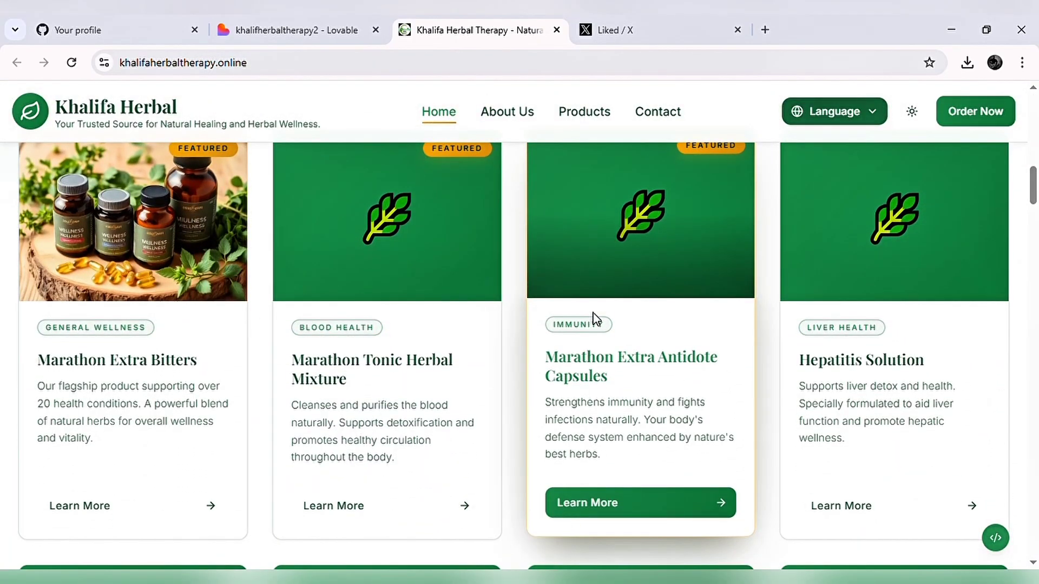
scroll(595, 319, down, 15)
scroll(595, 323, up, 20)
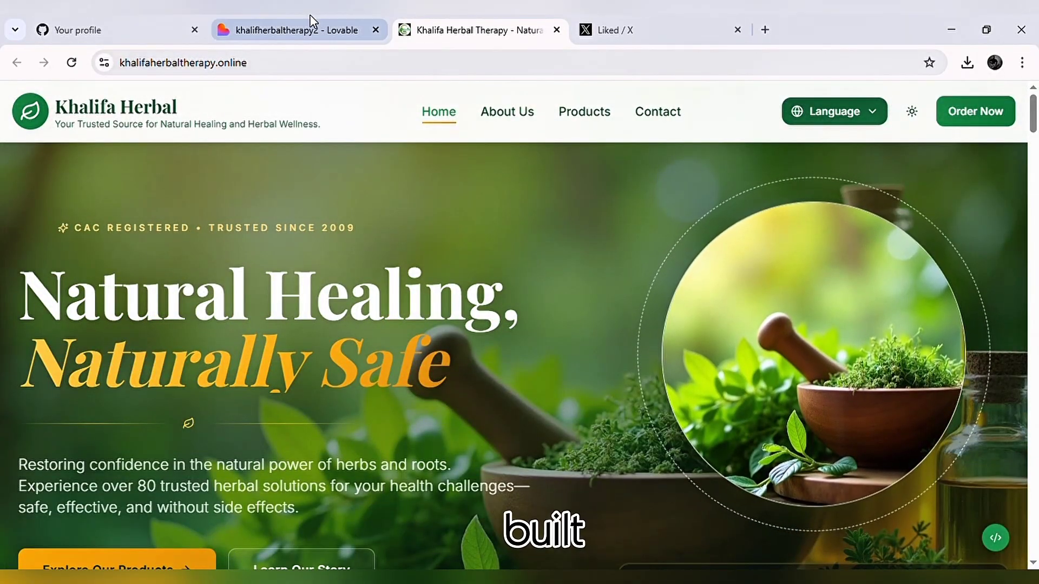
Return to the Lovable project, review its publishing details and show the project chat.
click(311, 29)
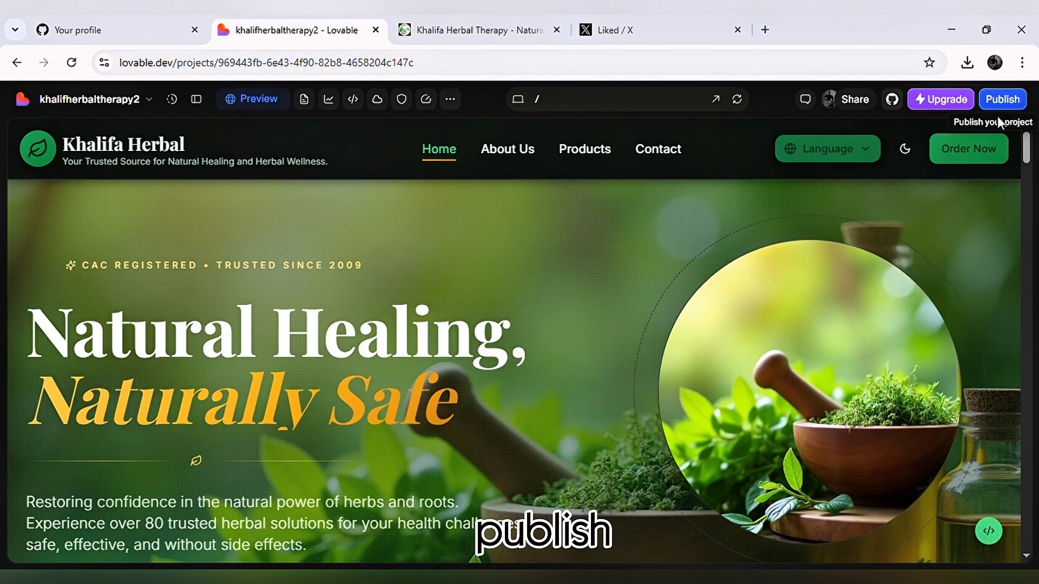
click(1023, 105)
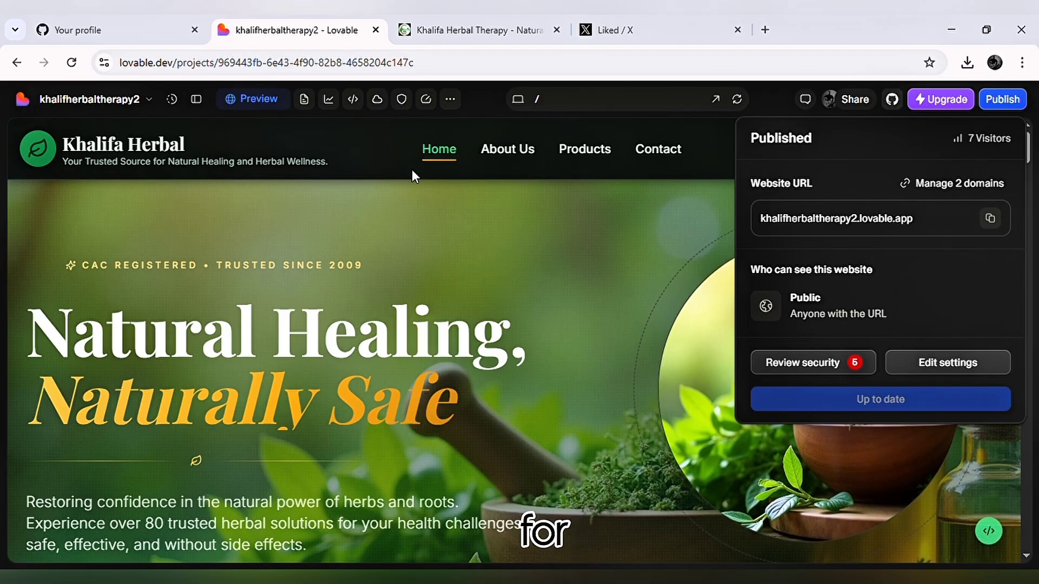
click(196, 100)
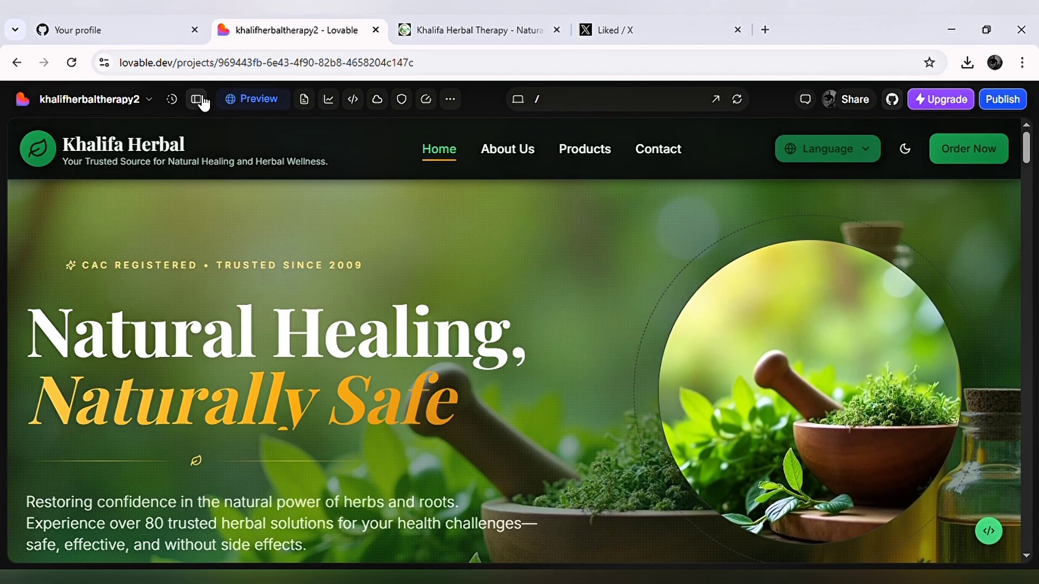
click(196, 99)
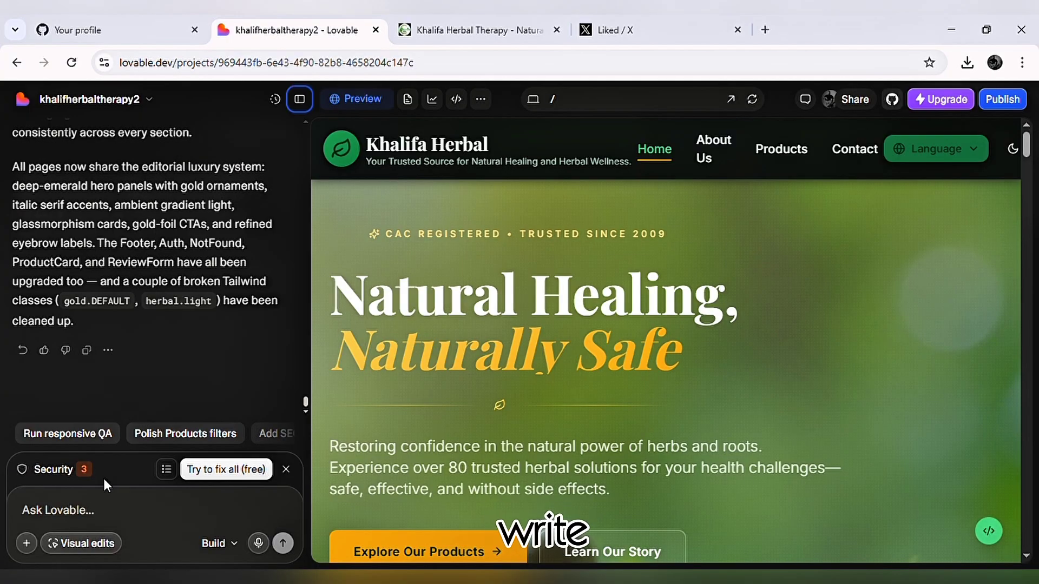
Enter the placeholder text "kmr;lgk" in the chat prompt and clear it without sending.
click(64, 514)
text(kmr;lgkGL)
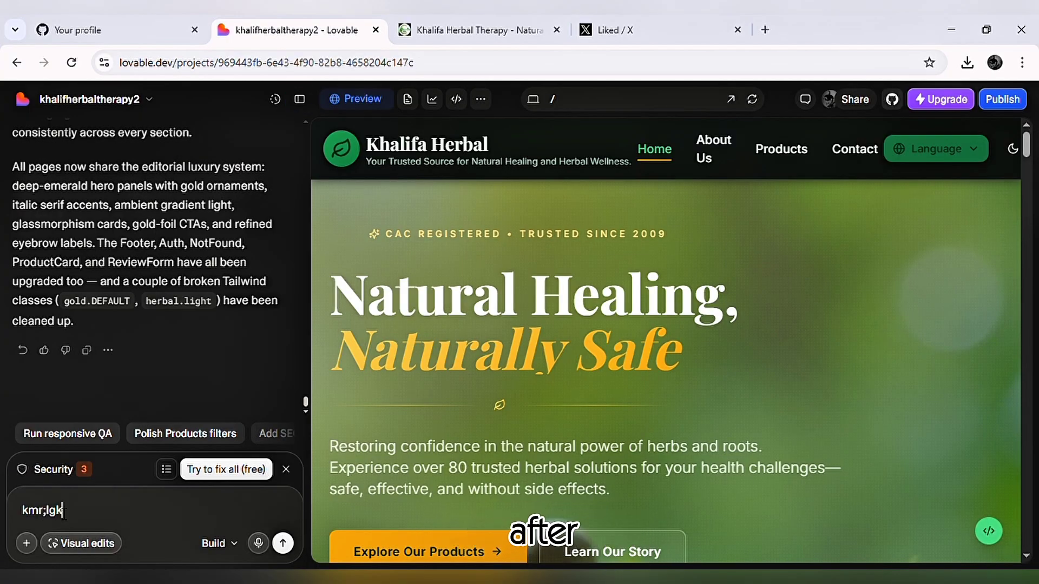
key(shift+Return)
text(;er)
key(BackSpace)
key(BackSpace)
key(BackSpace)
key(BackSpace)
key(BackSpace)
key(BackSpace)
key(BackSpace)
key(BackSpace)
key(BackSpace)
key(BackSpace)
key(BackSpace)
key(BackSpace)
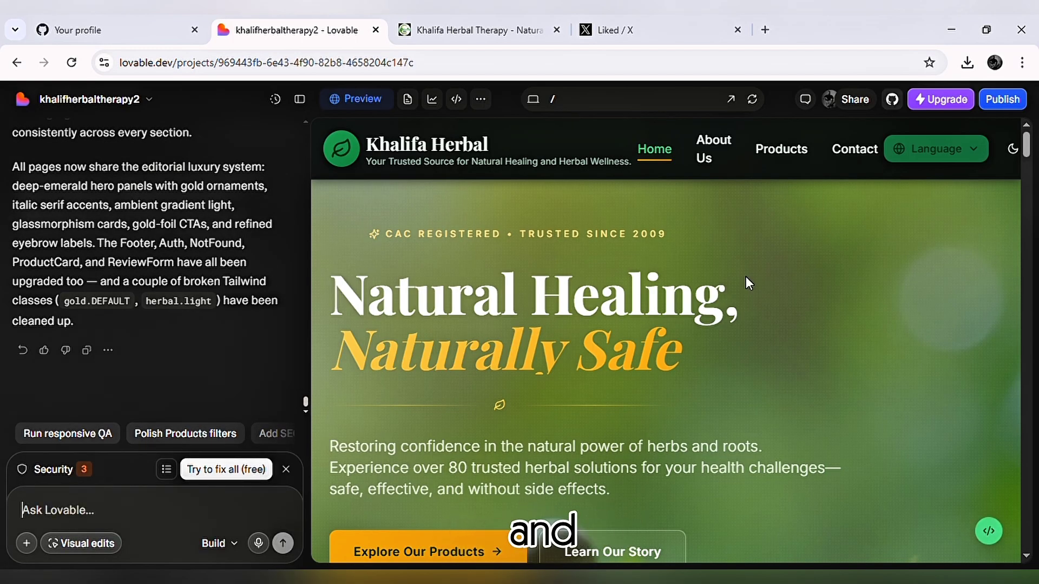
Check the publishing details for an available website update and close them.
click(1019, 101)
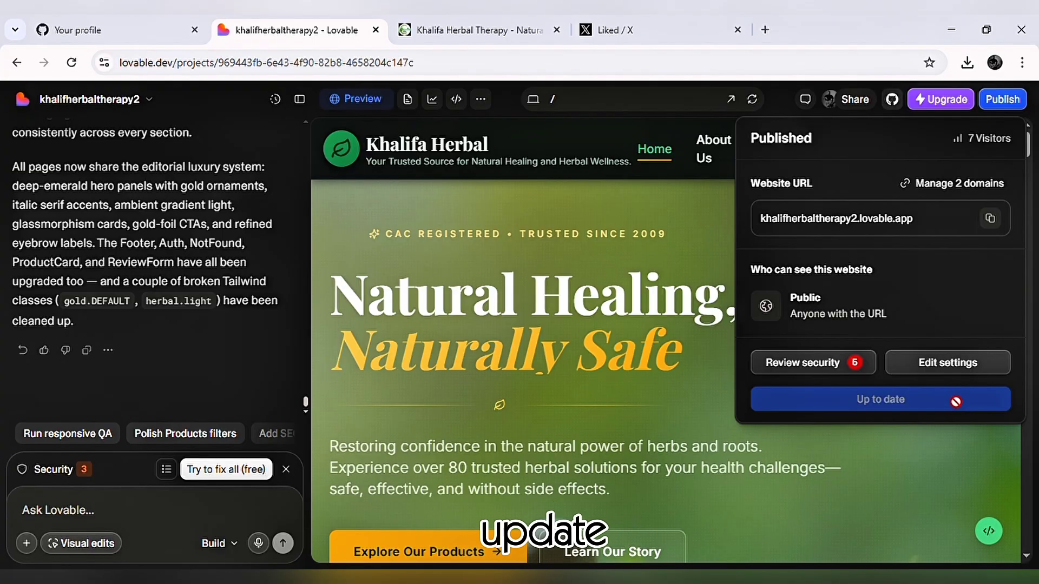
click(649, 352)
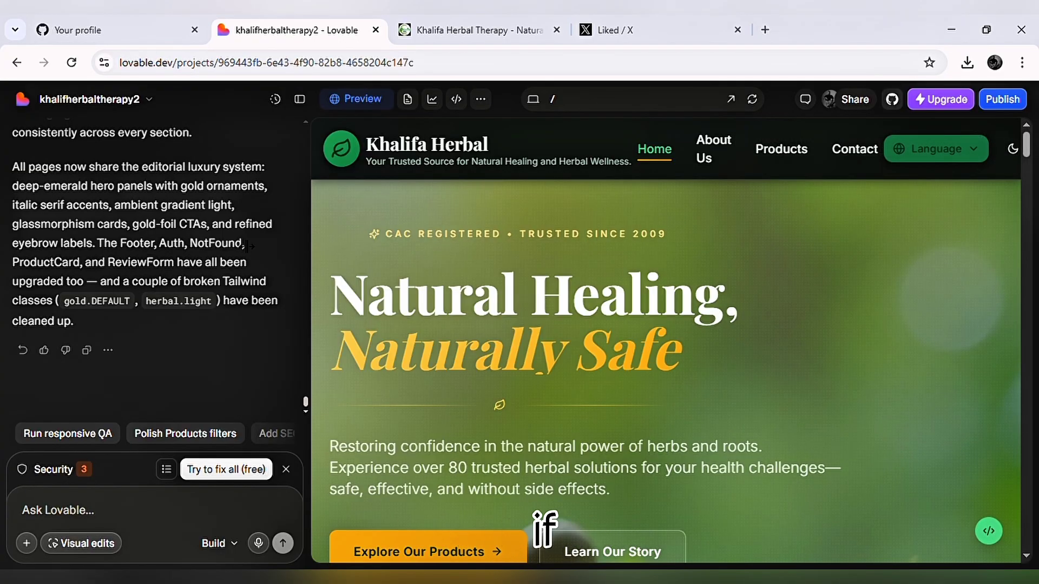
Browse the available app connectors, check the project's GitHub connection details and close them.
click(104, 102)
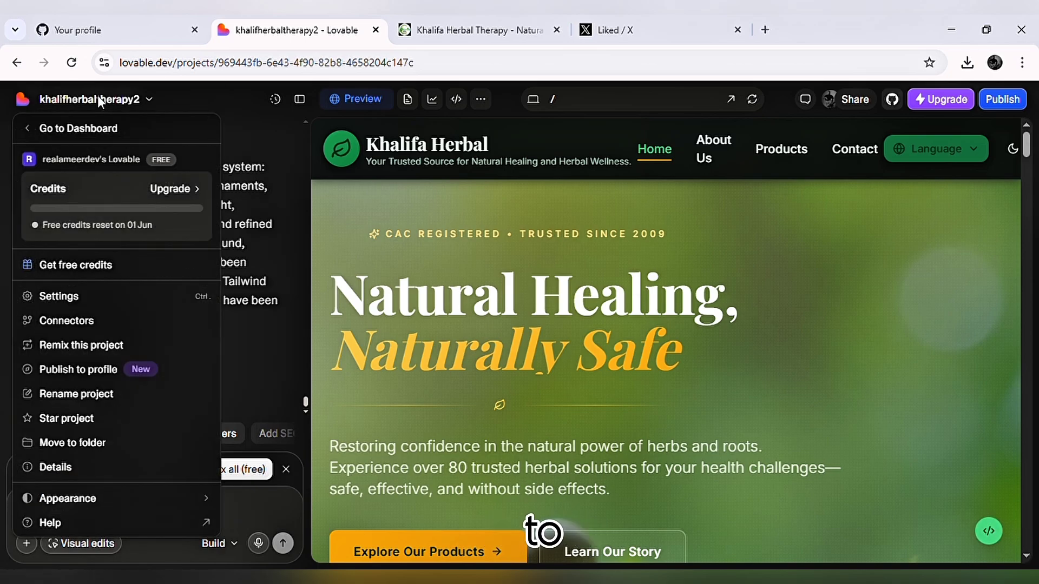
click(68, 320)
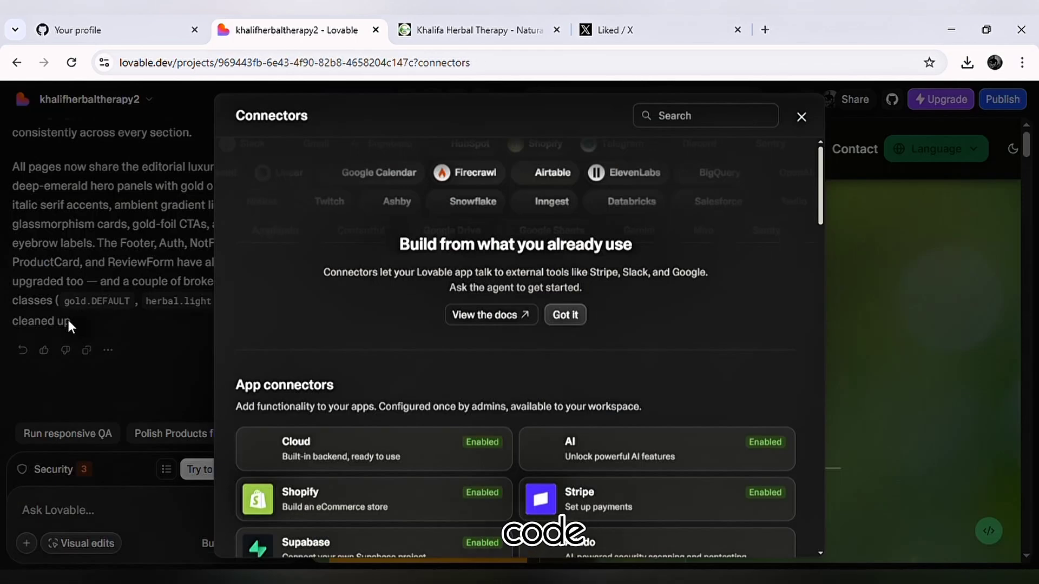
scroll(254, 357, down, 3)
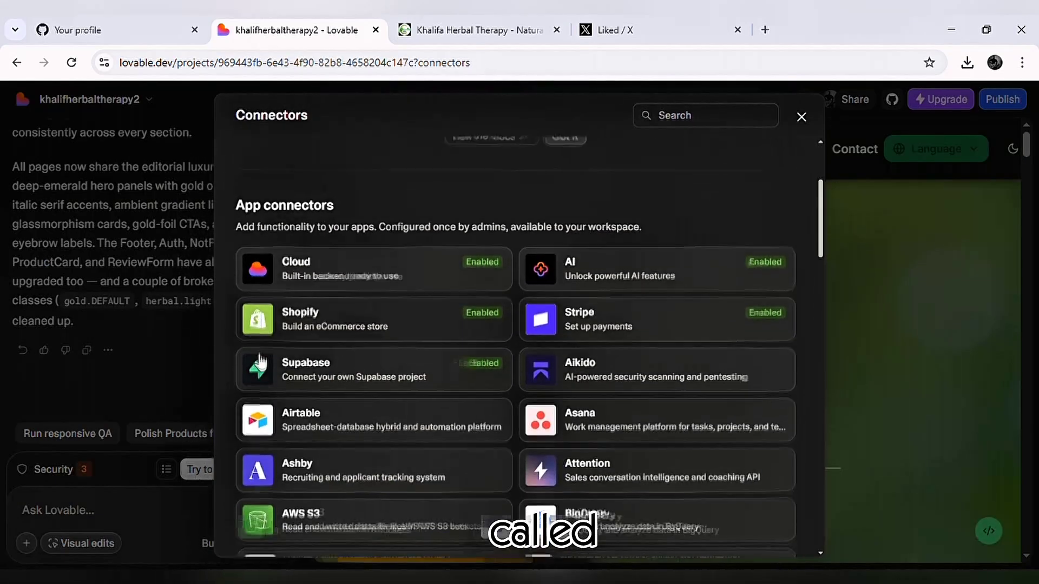
click(93, 314)
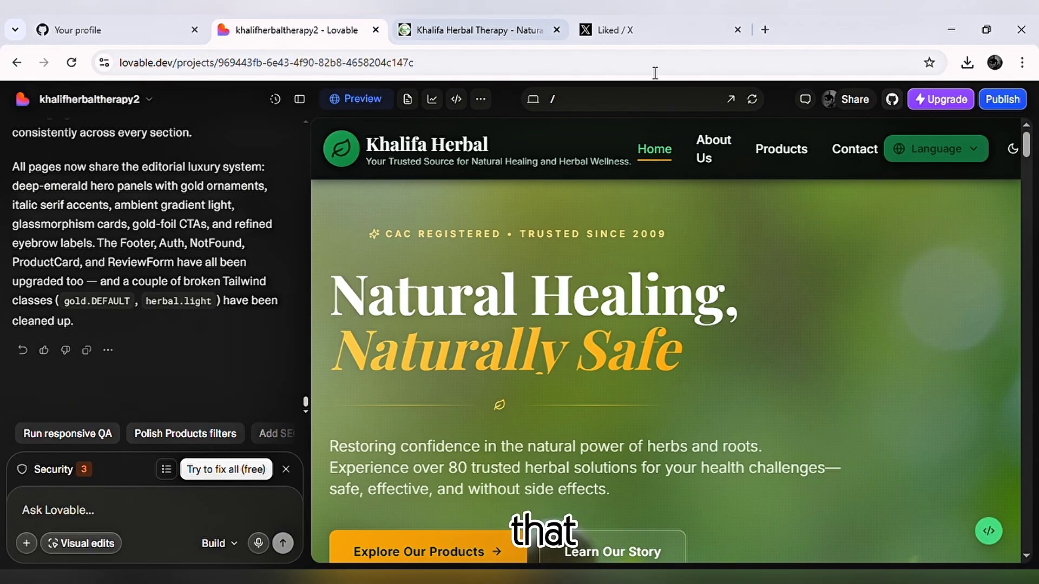
click(891, 104)
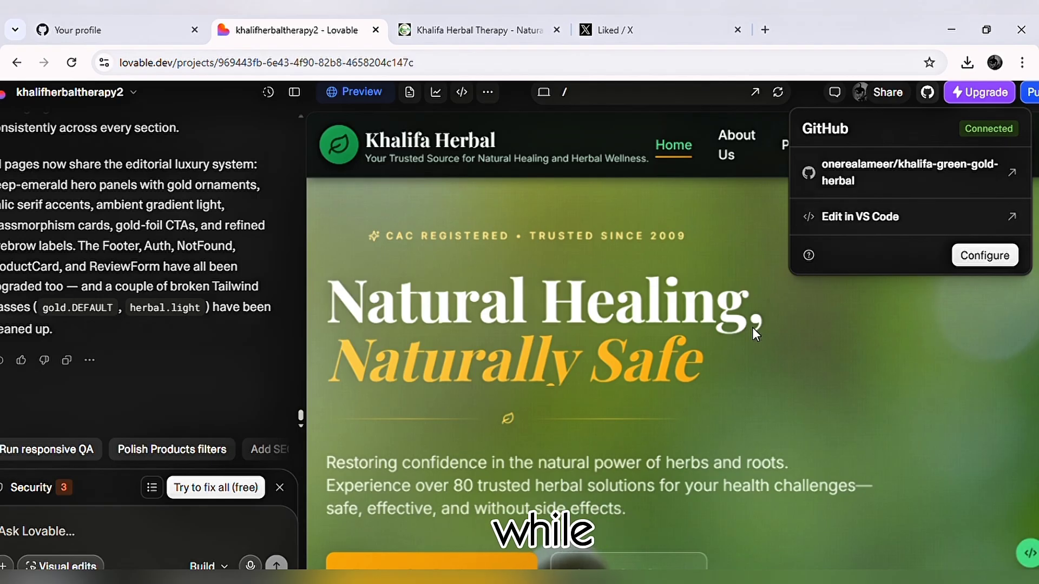
click(790, 335)
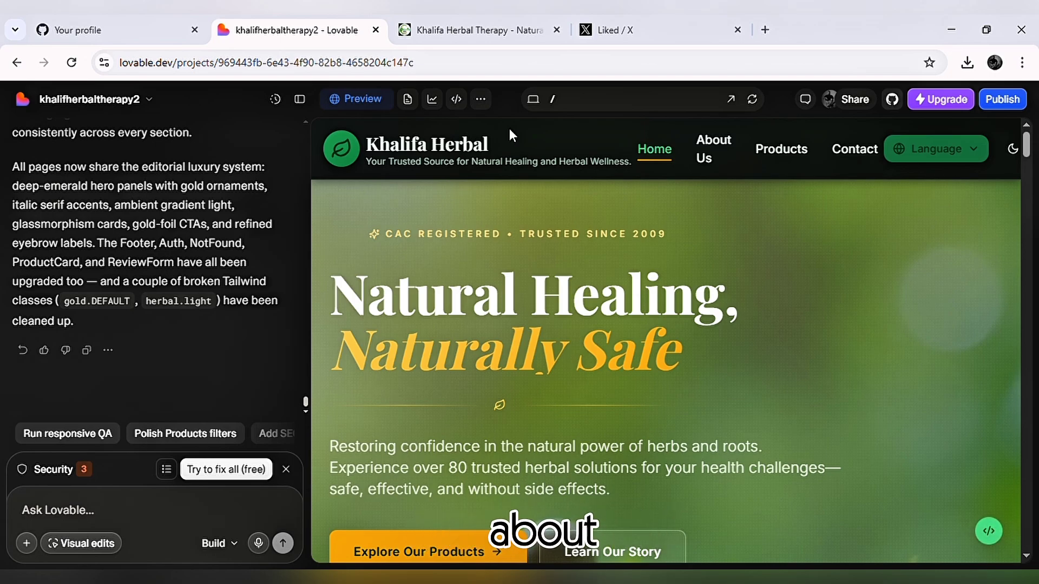
Review the homepage in the tablet and mobile previews, check the mobile navigation menu, and return to the desktop preview.
click(533, 103)
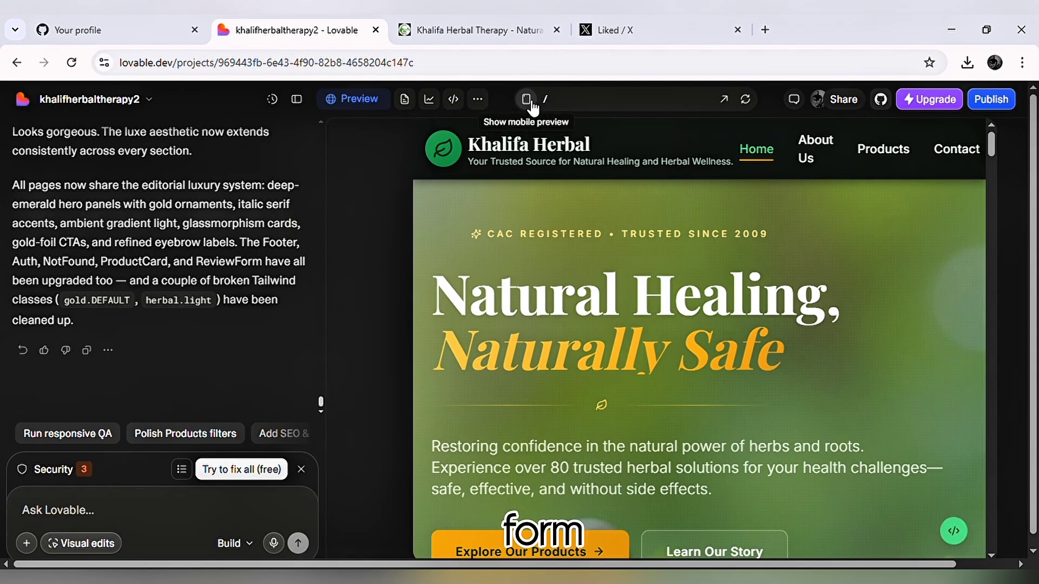
click(532, 107)
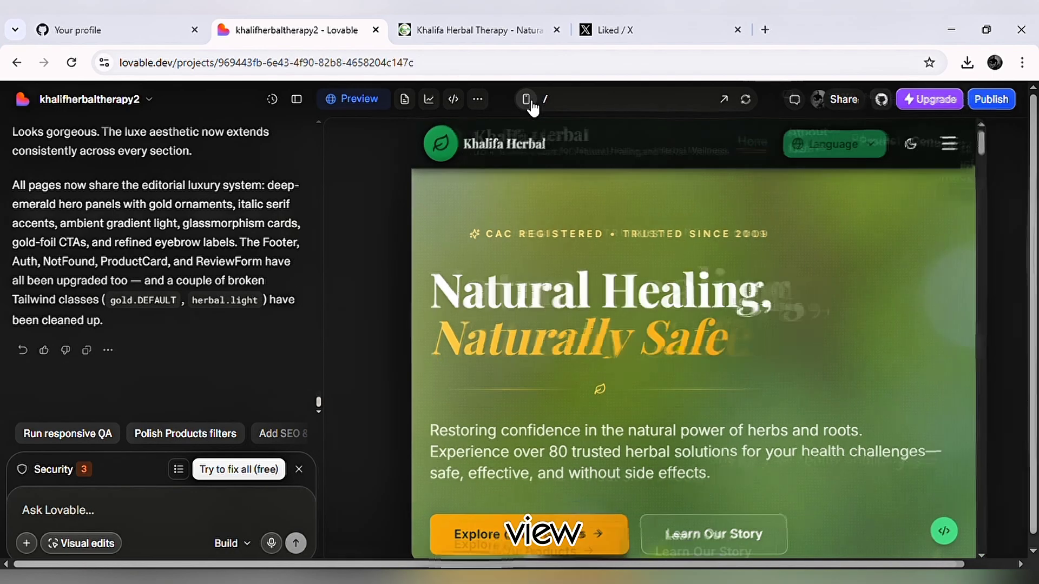
scroll(726, 281, down, 10)
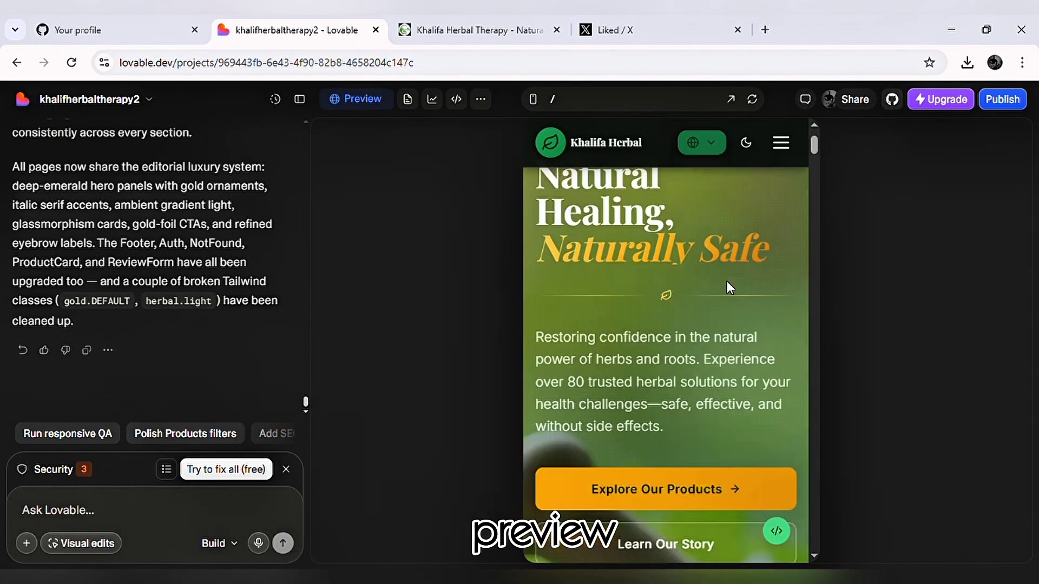
scroll(726, 281, down, 6)
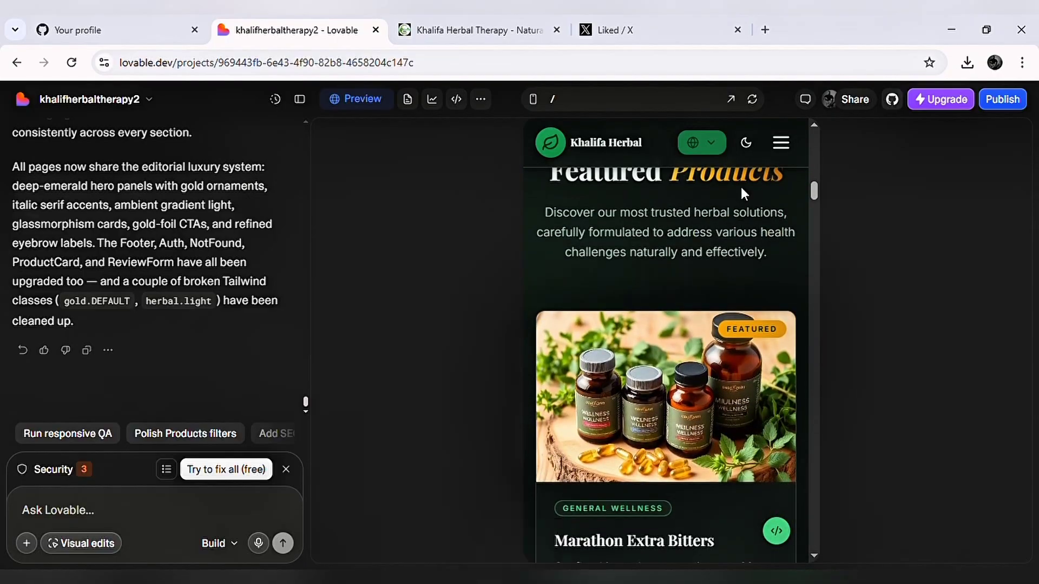
click(777, 153)
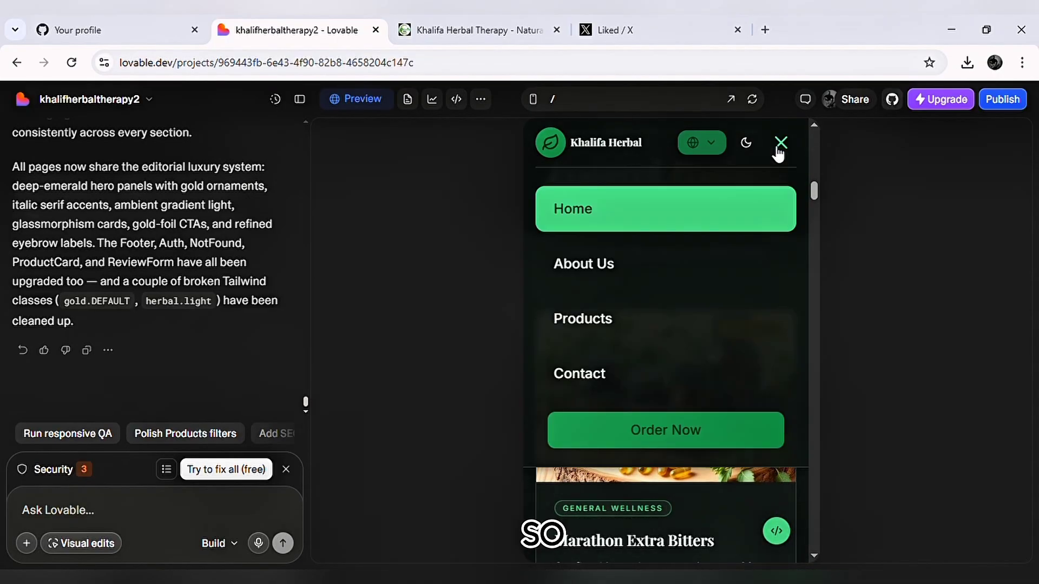
click(778, 149)
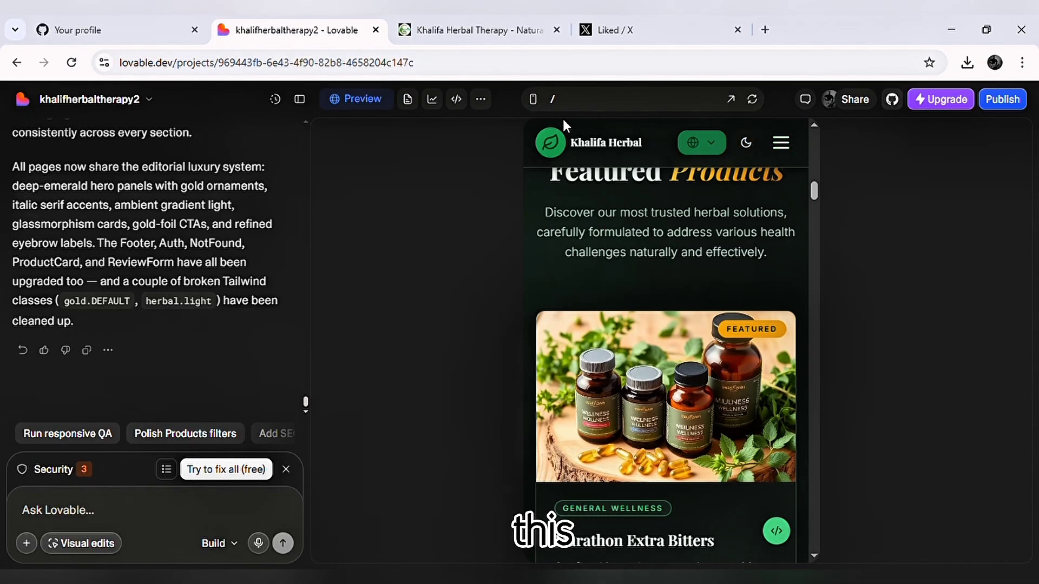
click(538, 111)
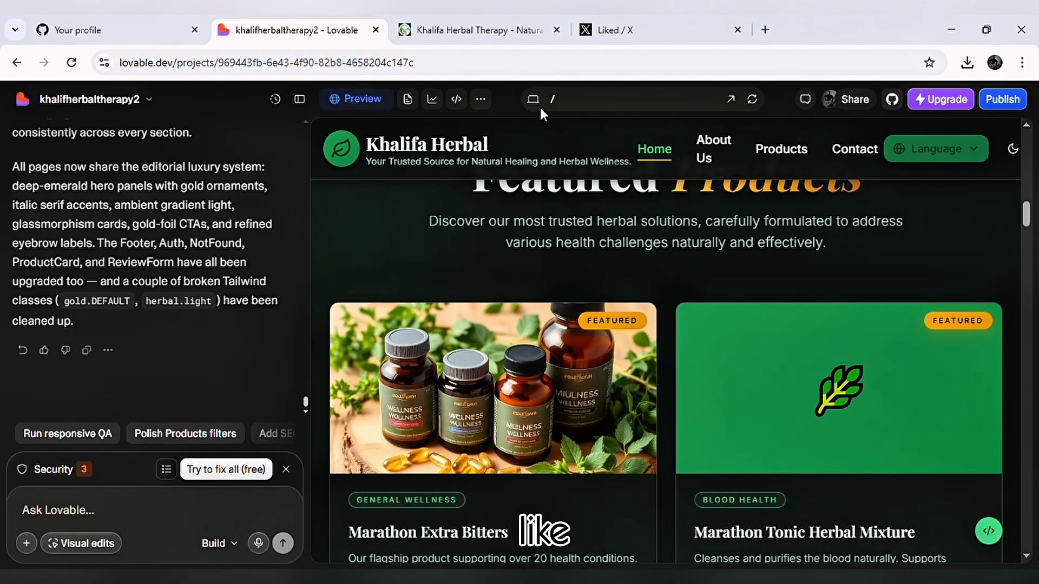
Check the featured products section in the tablet and mobile previews, return to the desktop preview and review the product cards.
click(540, 104)
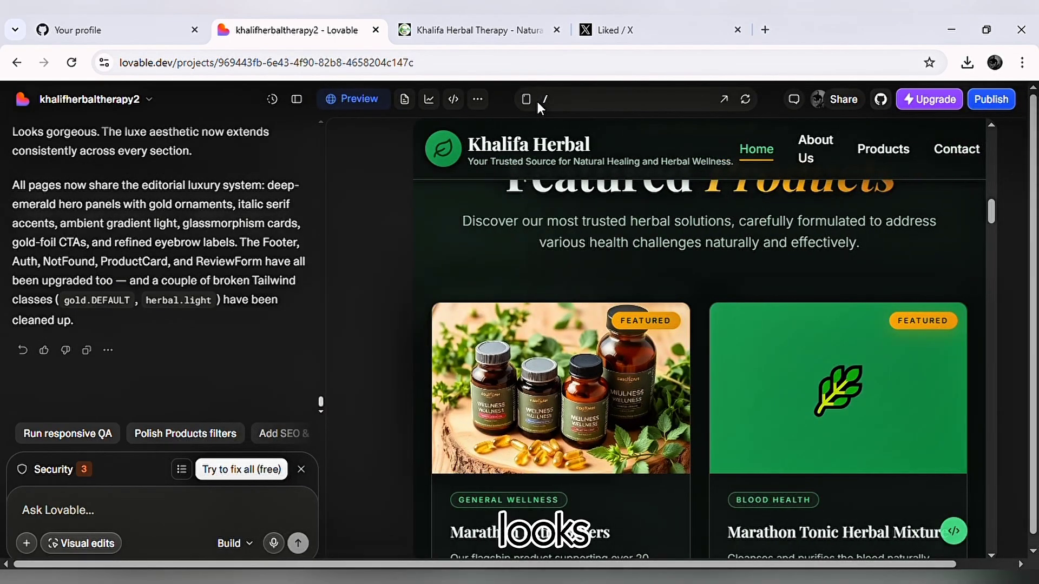
click(538, 108)
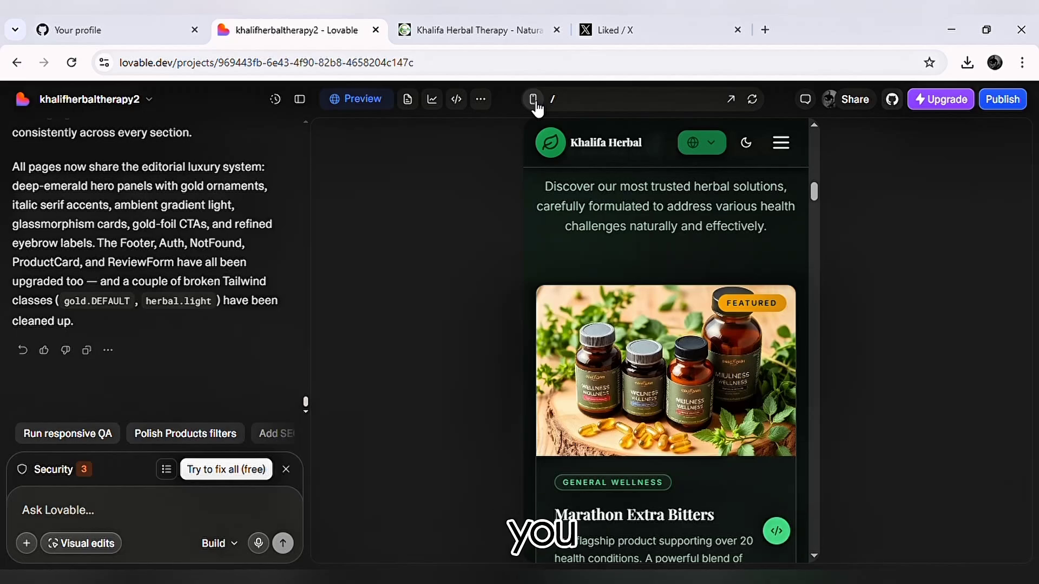
click(537, 107)
scroll(740, 289, down, 5)
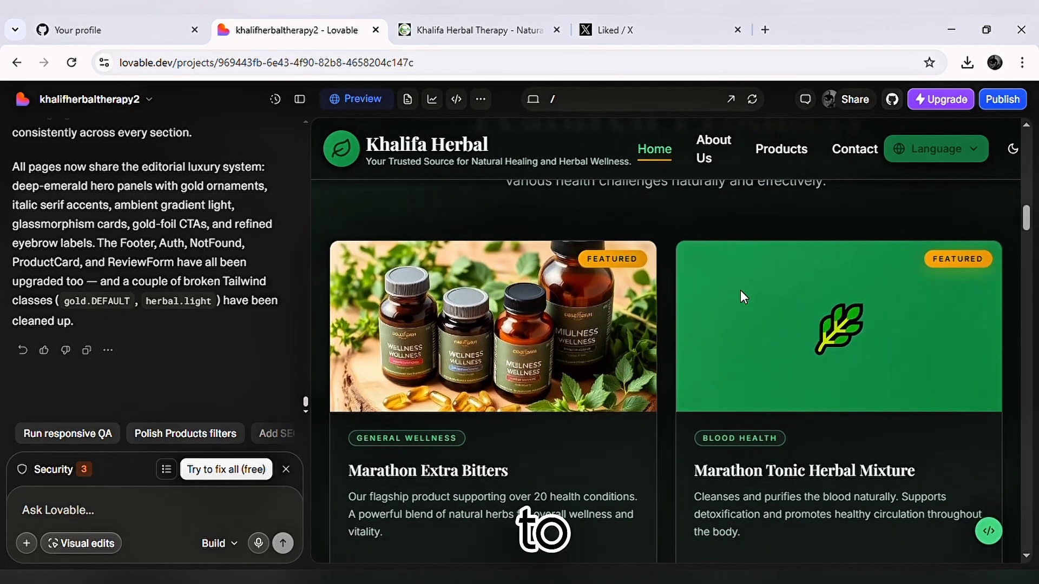
scroll(740, 290, down, 8)
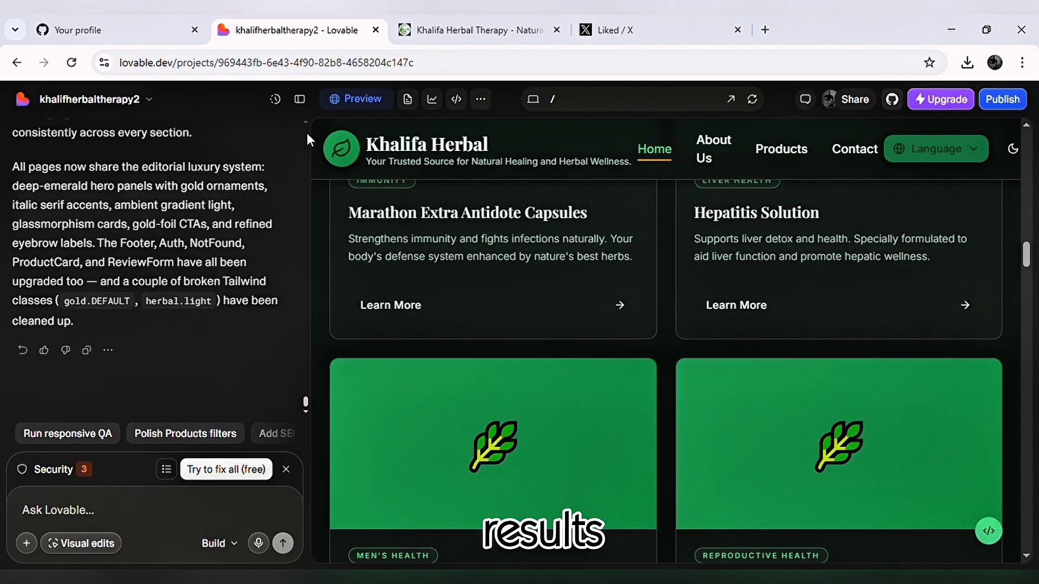
Hide the chat area to review the homepage sections at full width, and bring the chat back.
click(303, 101)
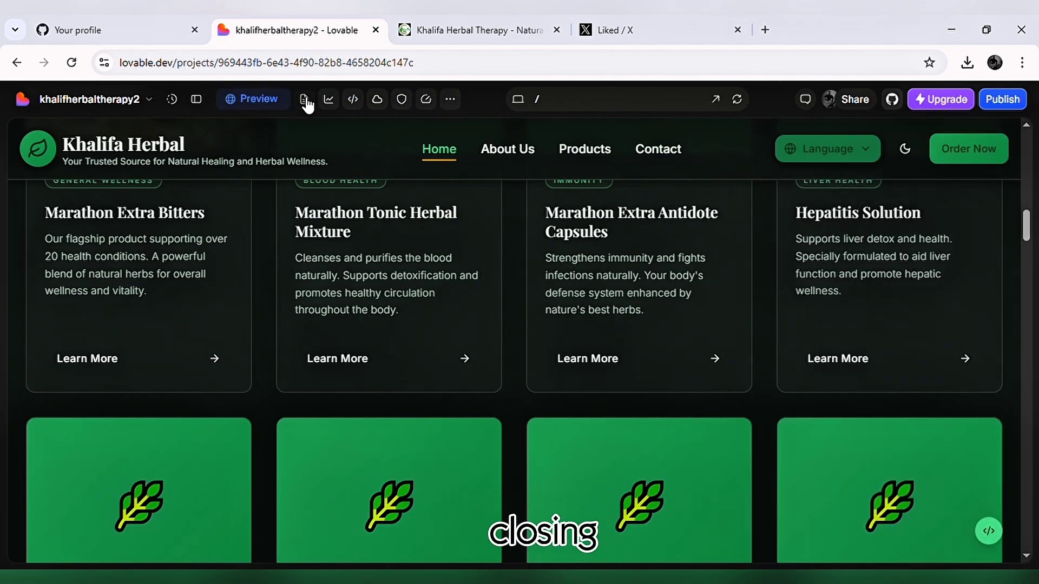
scroll(595, 414, down, 12)
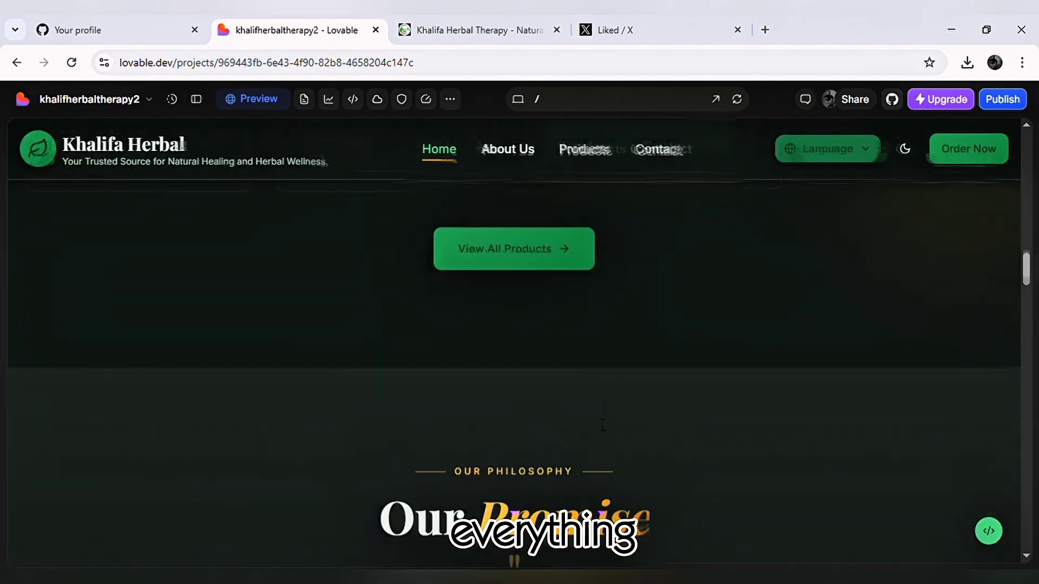
scroll(603, 421, down, 1)
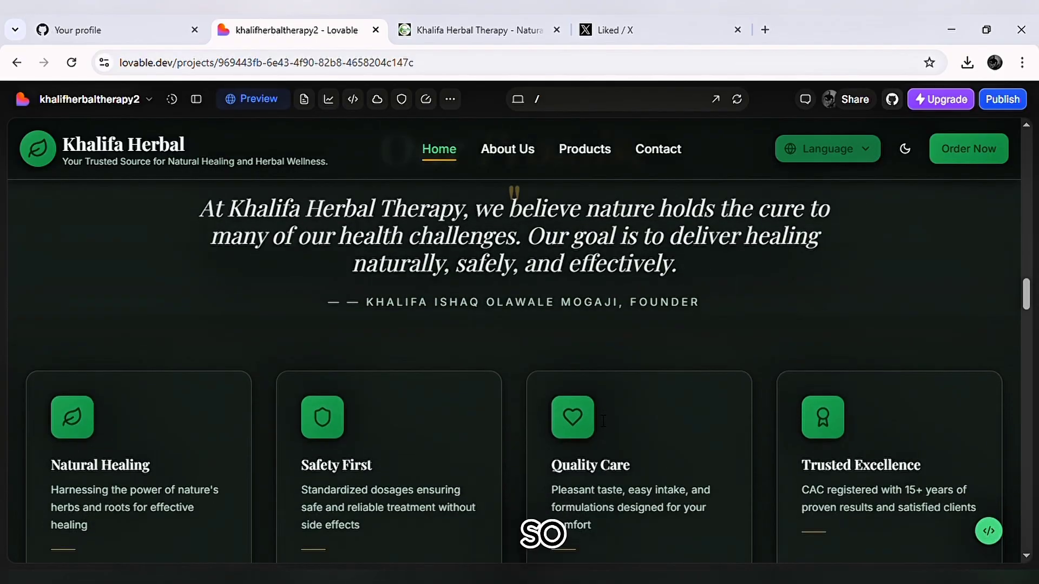
scroll(604, 420, up, 15)
scroll(603, 420, down, 1)
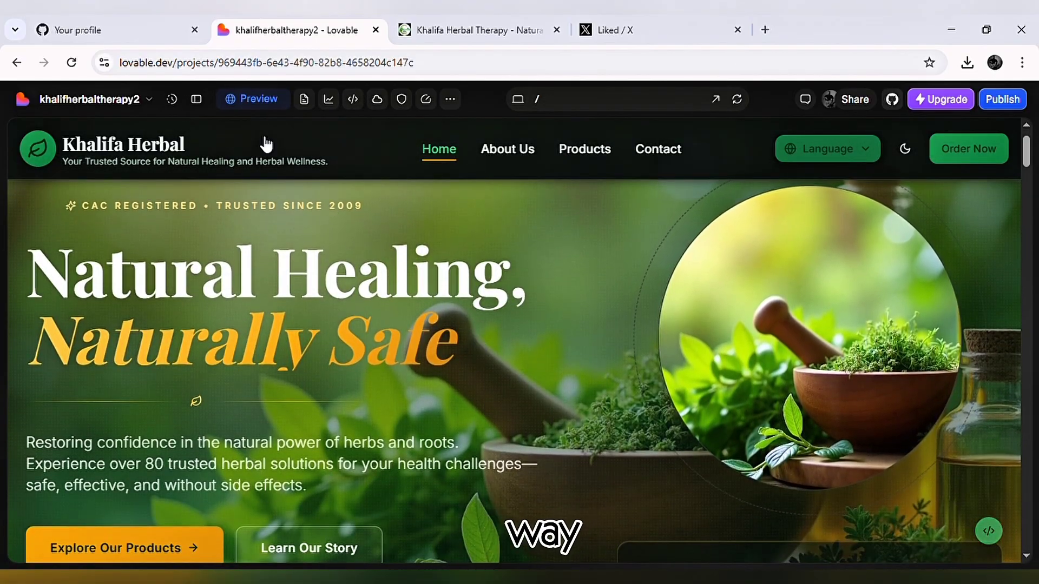
click(196, 99)
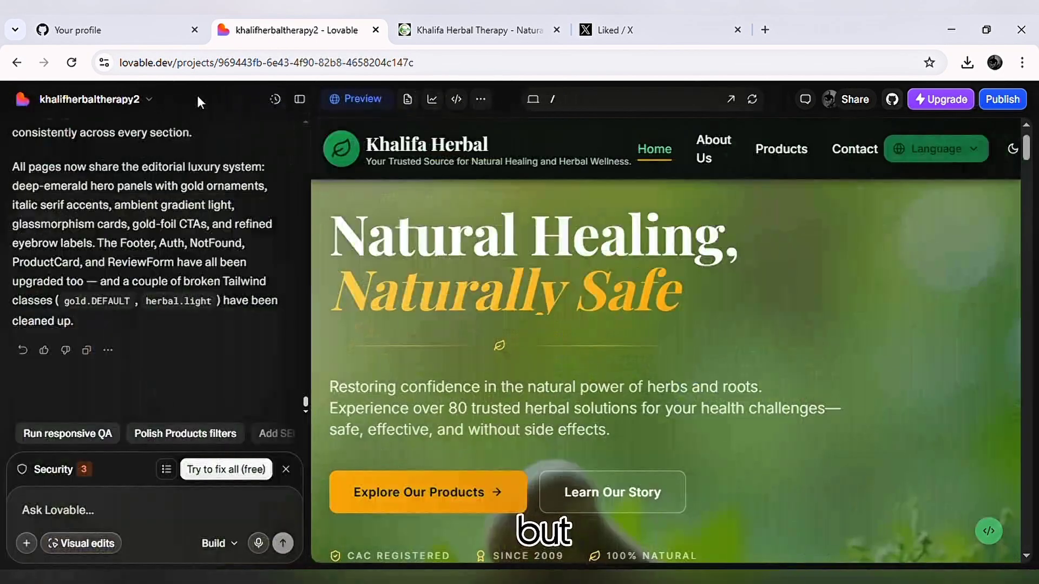
Go from the project's credits overview to the workspace plans and credits, and compare the Pro, Business and Enterprise plans.
click(146, 100)
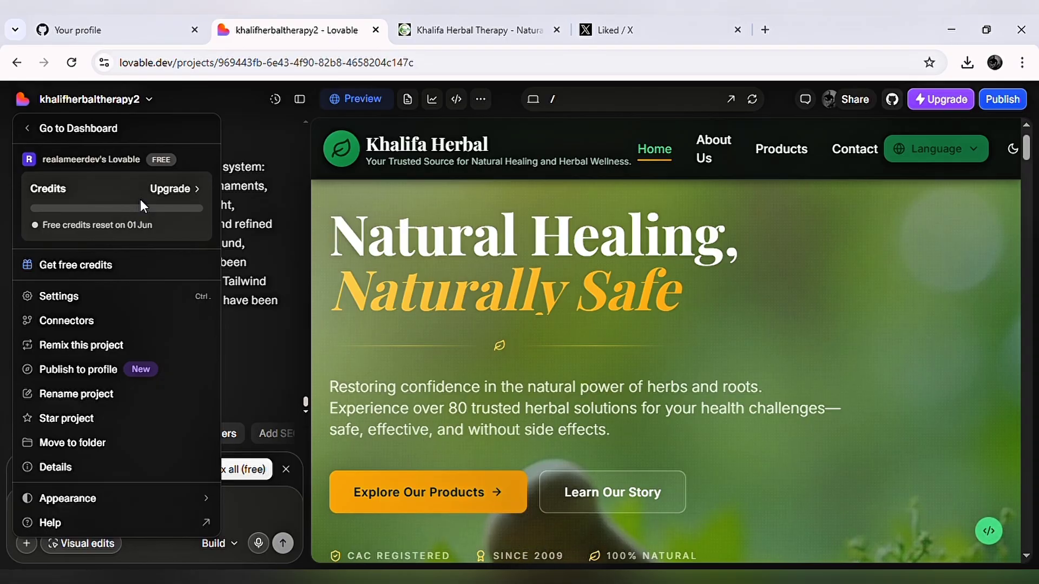
click(168, 189)
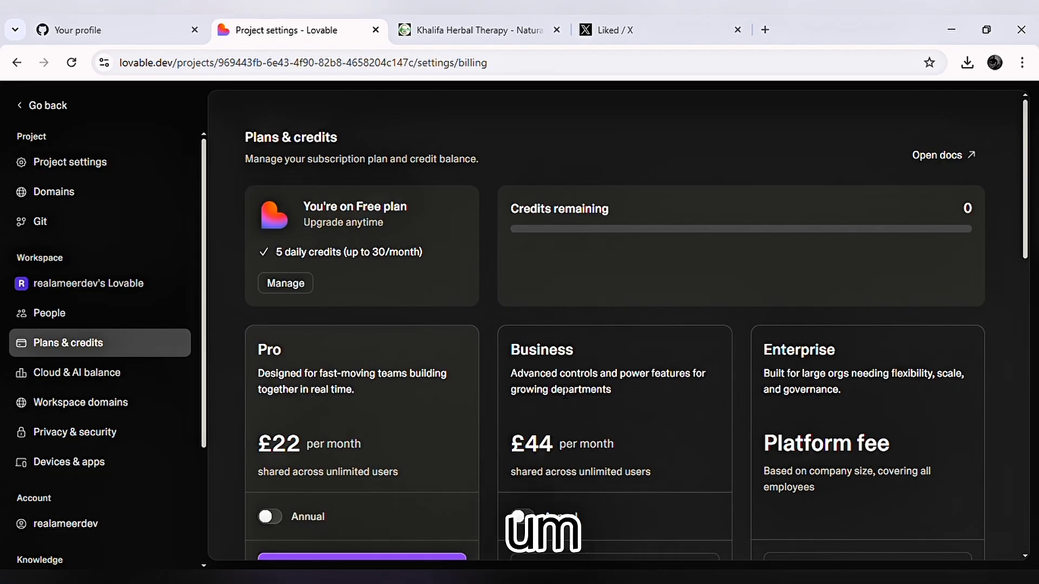
scroll(557, 382, down, 5)
scroll(559, 390, down, 2)
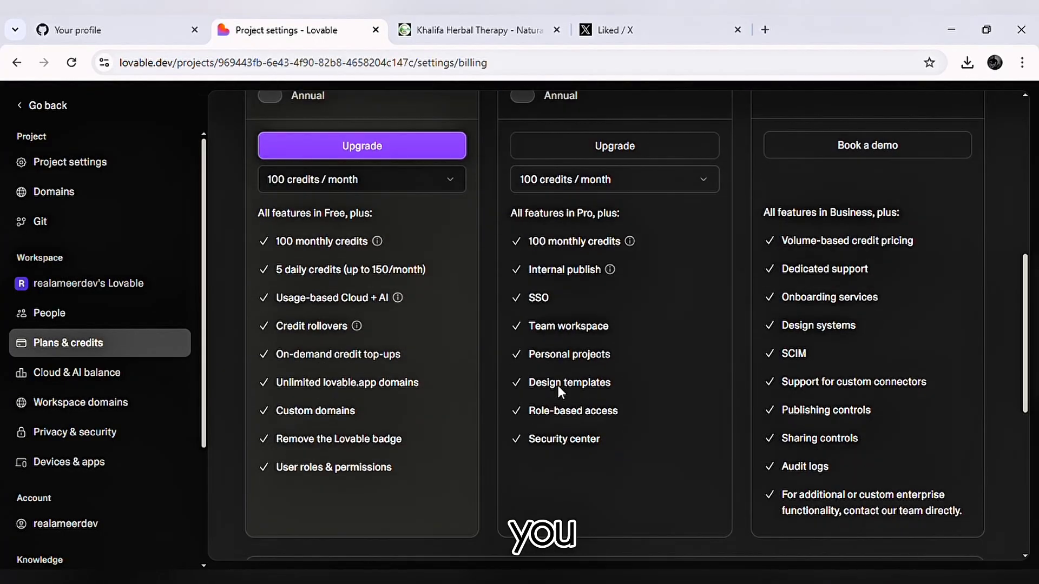
scroll(562, 389, up, 4)
scroll(564, 394, down, 1)
scroll(563, 392, up, 4)
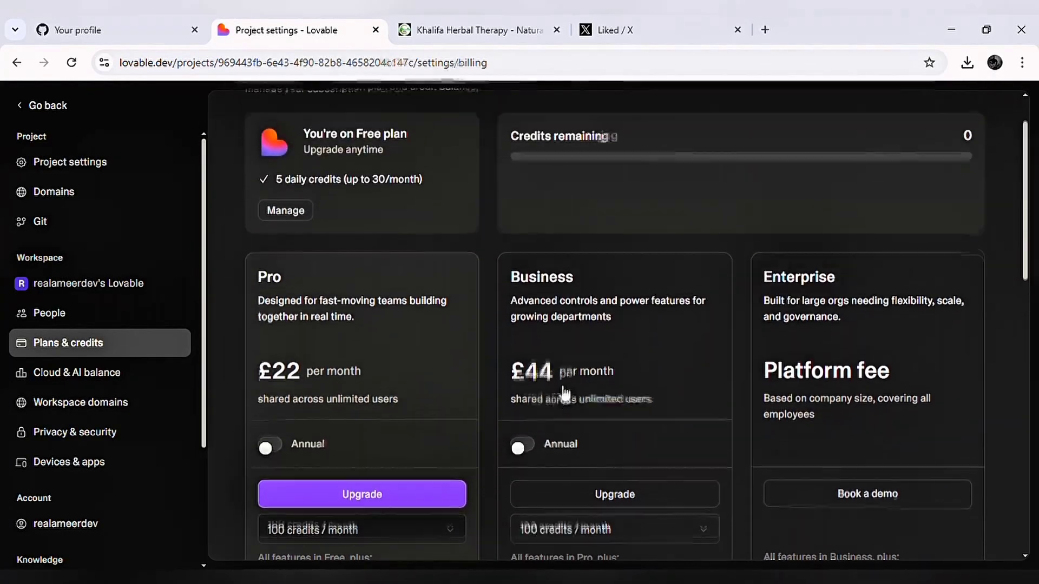
scroll(559, 389, up, 1)
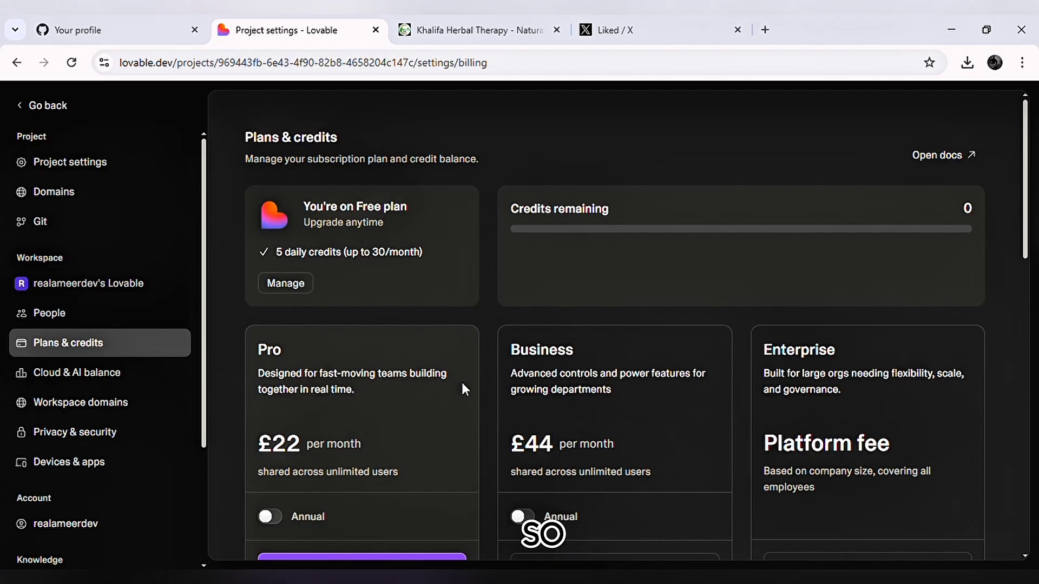
Switch the plan prices to annual billing, review the plan features and other offers, and return to monthly billing.
scroll(465, 389, down, 3)
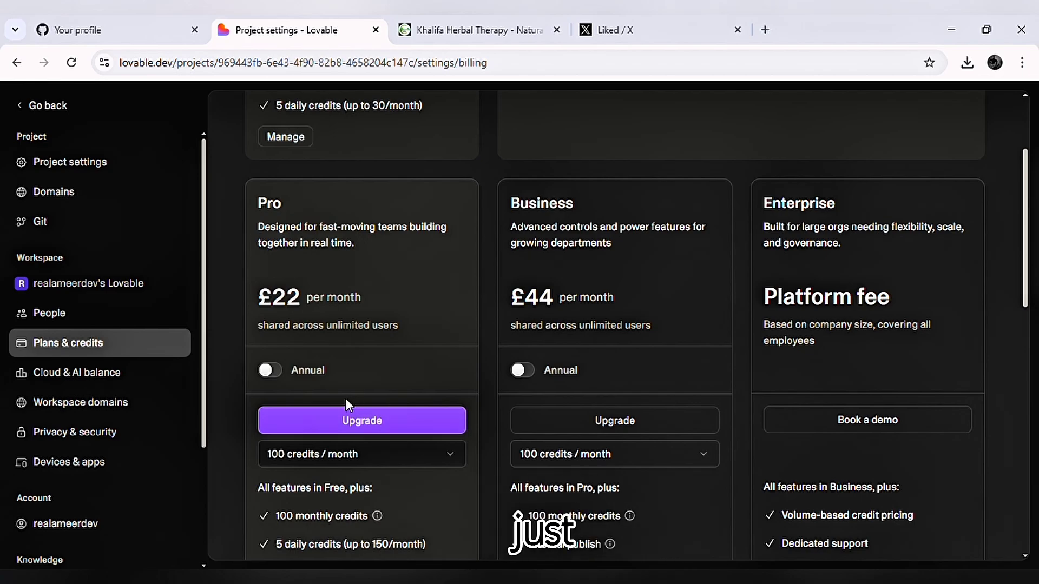
click(285, 376)
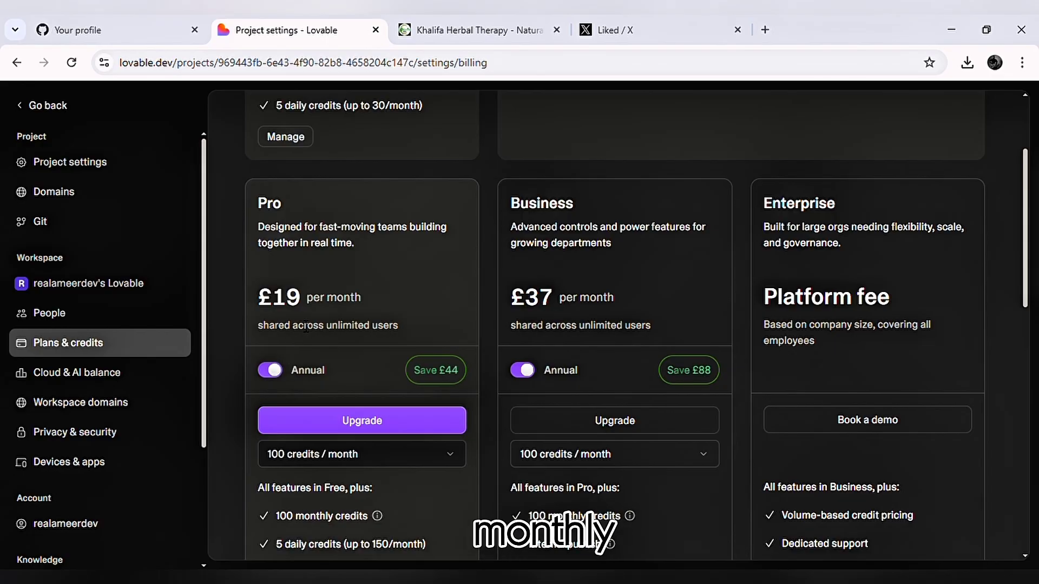
scroll(302, 328, up, 3)
scroll(301, 327, down, 8)
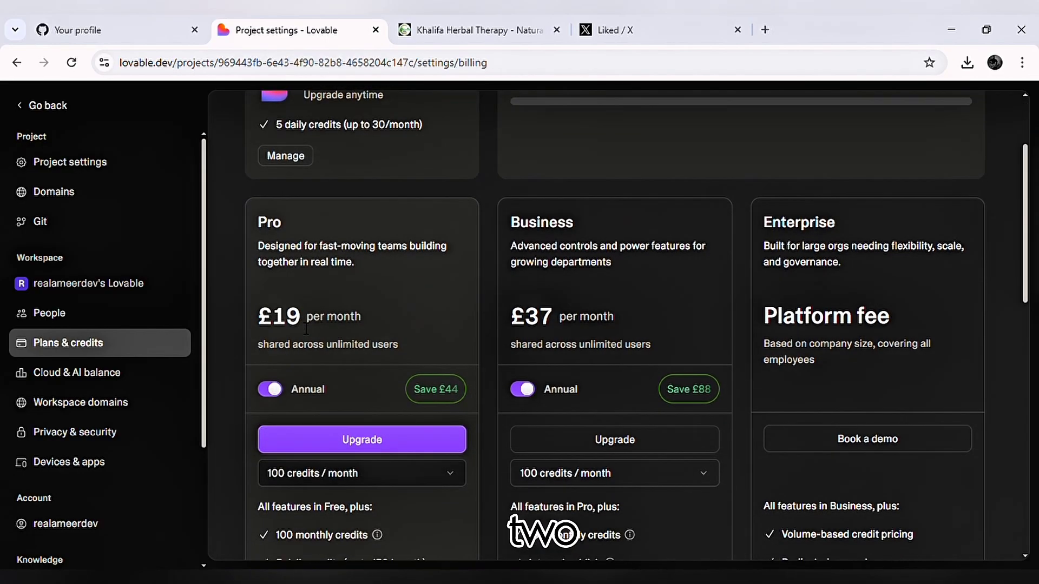
scroll(299, 323, down, 3)
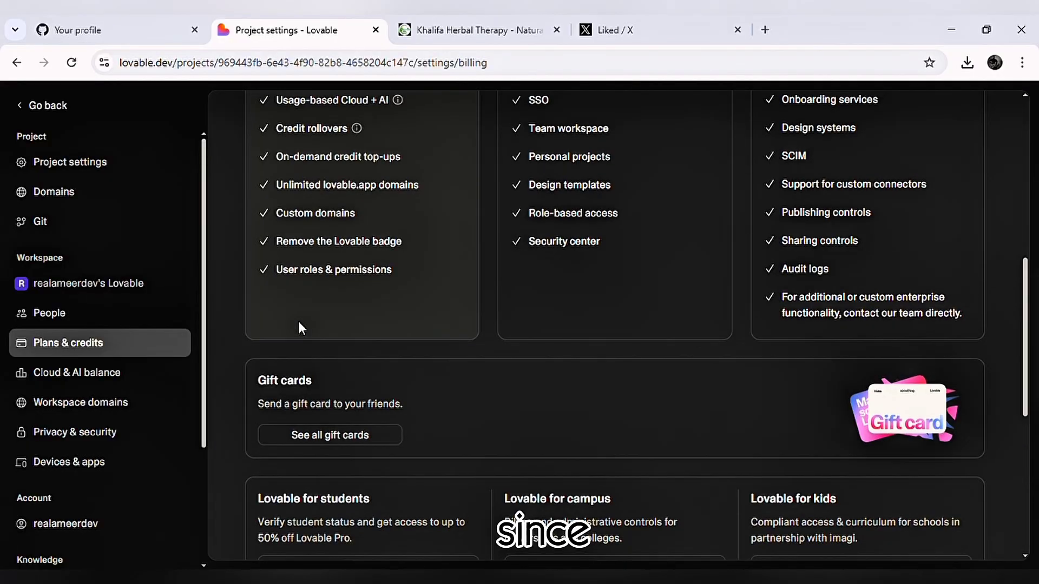
scroll(299, 323, up, 8)
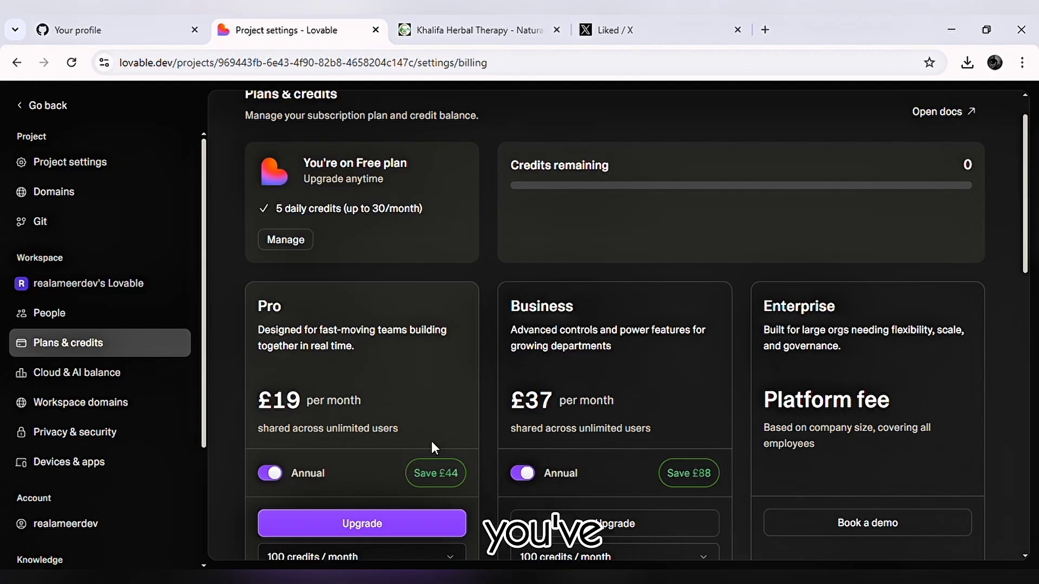
click(276, 479)
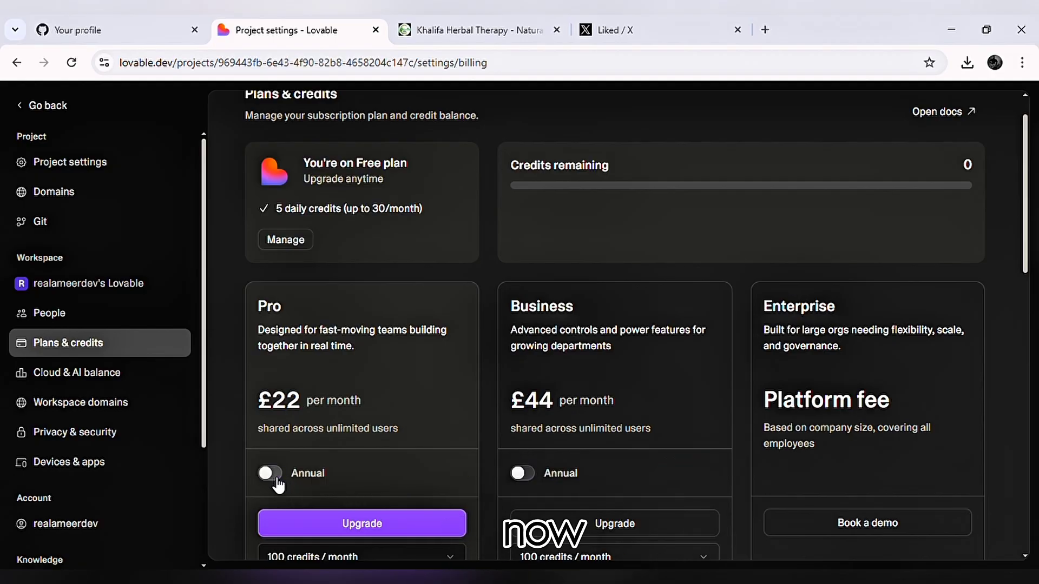
Examine the workspace's People settings for the member's credit usage this month and in total.
scroll(123, 429, down, 2)
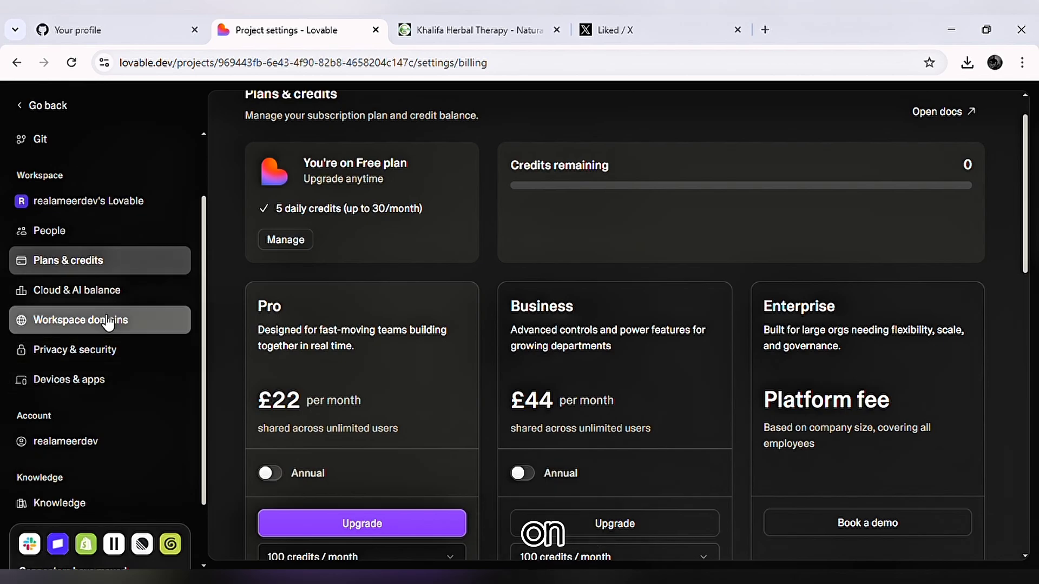
click(96, 236)
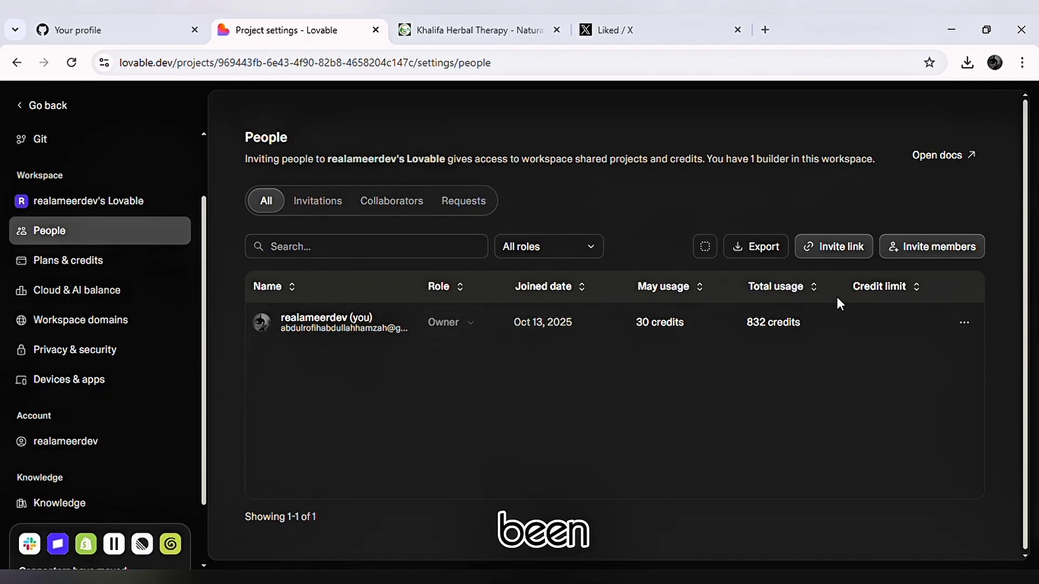
scroll(836, 298, up, 5)
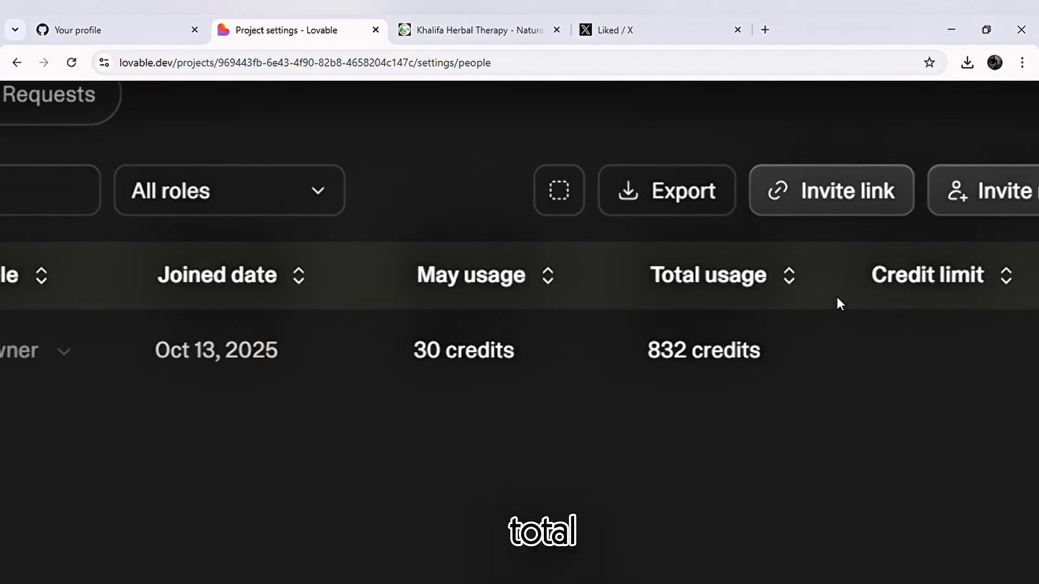
scroll(715, 370, up, 2)
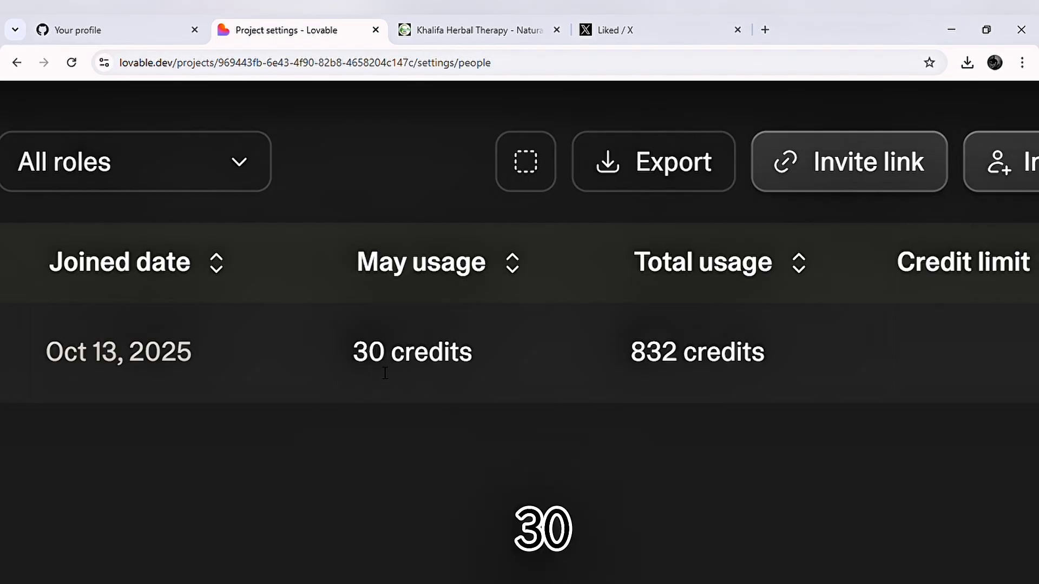
scroll(378, 366, down, 1)
scroll(377, 366, up, 1)
scroll(377, 366, down, 1)
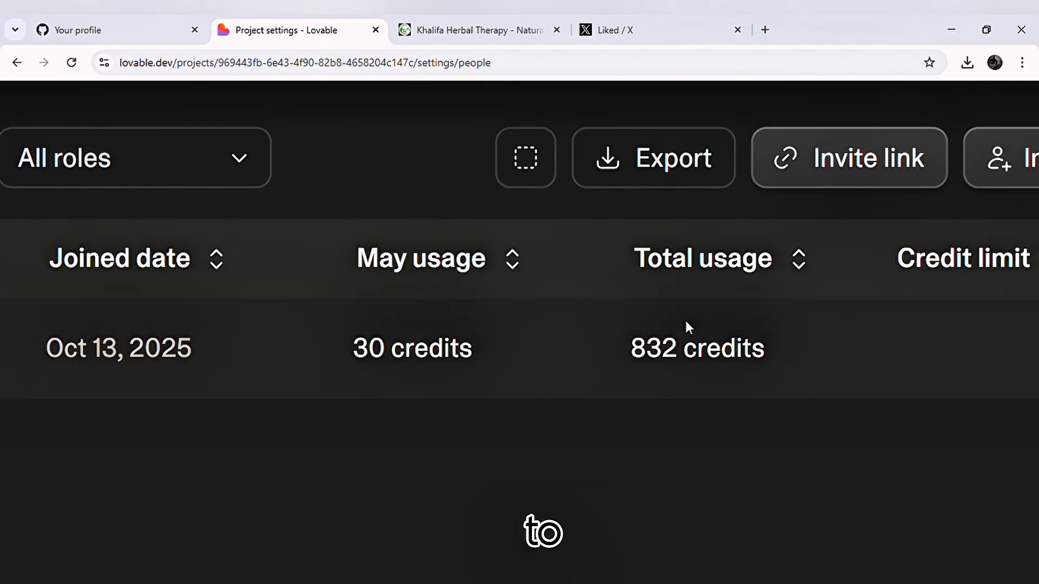
scroll(685, 318, down, 3)
scroll(686, 321, down, 3)
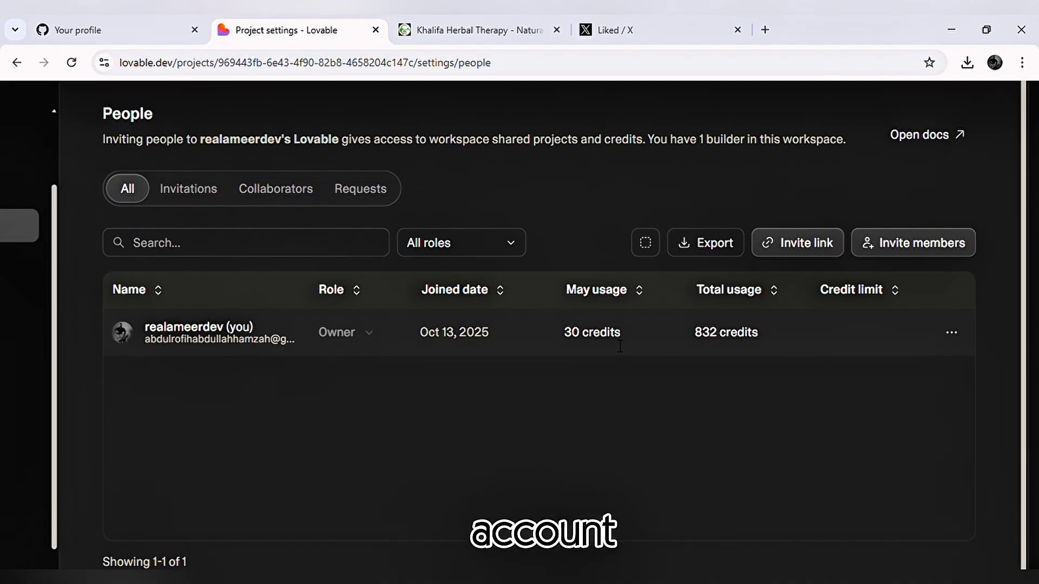
scroll(612, 339, down, 1)
scroll(544, 345, down, 2)
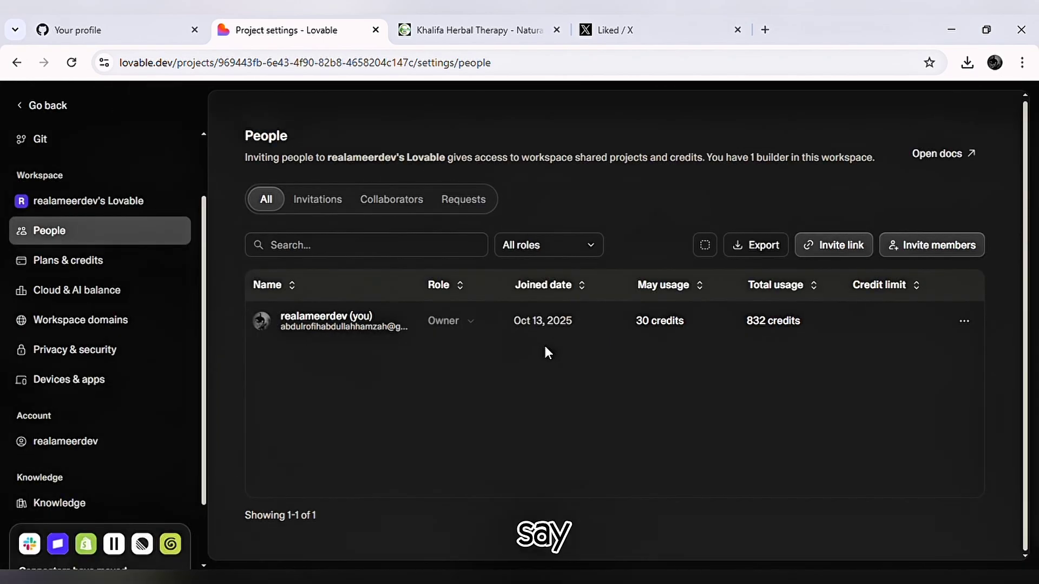
Create a workspace invite link with the Editor role and close the invite dialog.
click(860, 245)
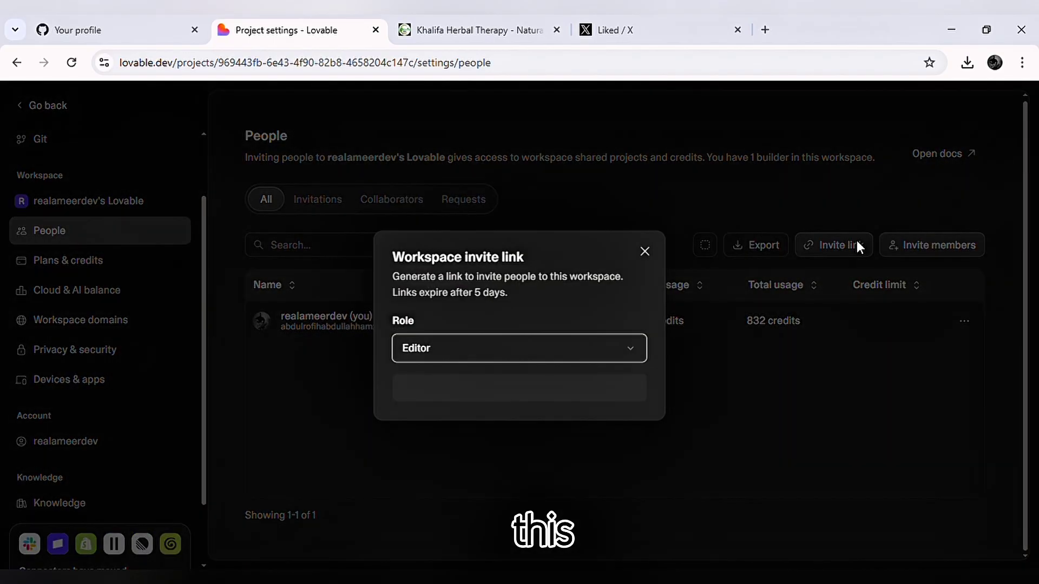
click(628, 353)
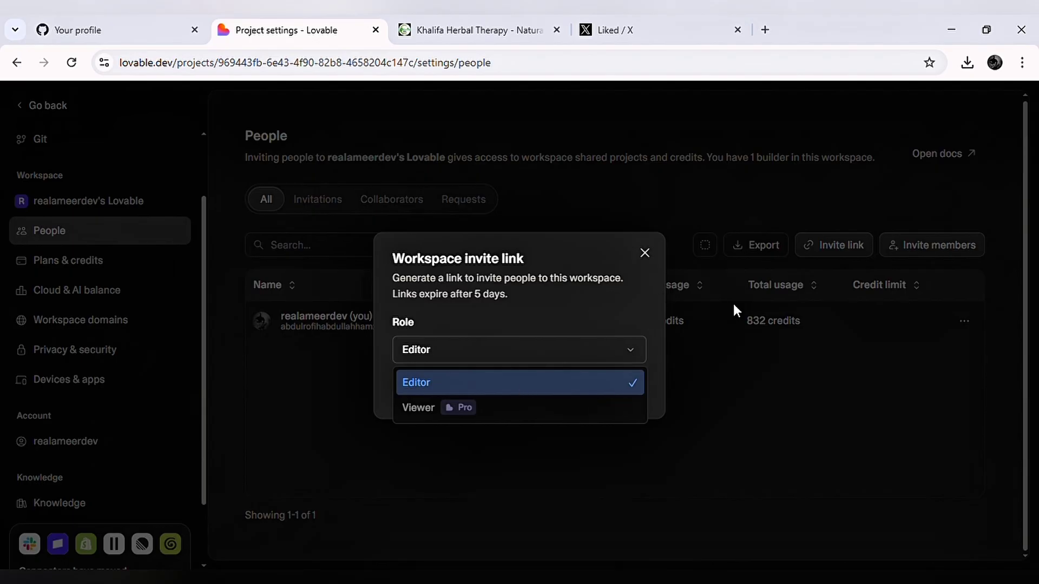
click(847, 327)
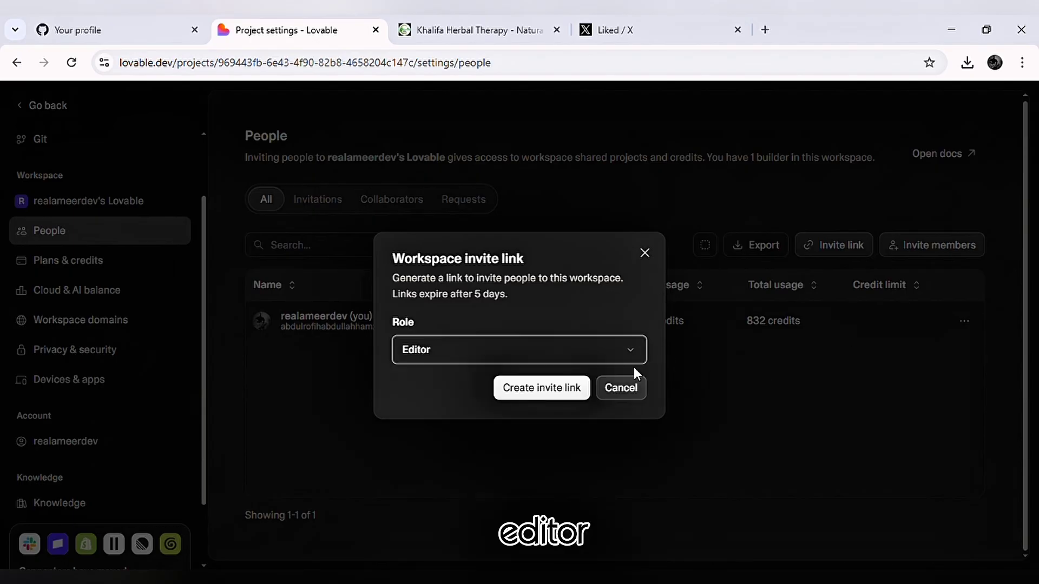
click(538, 388)
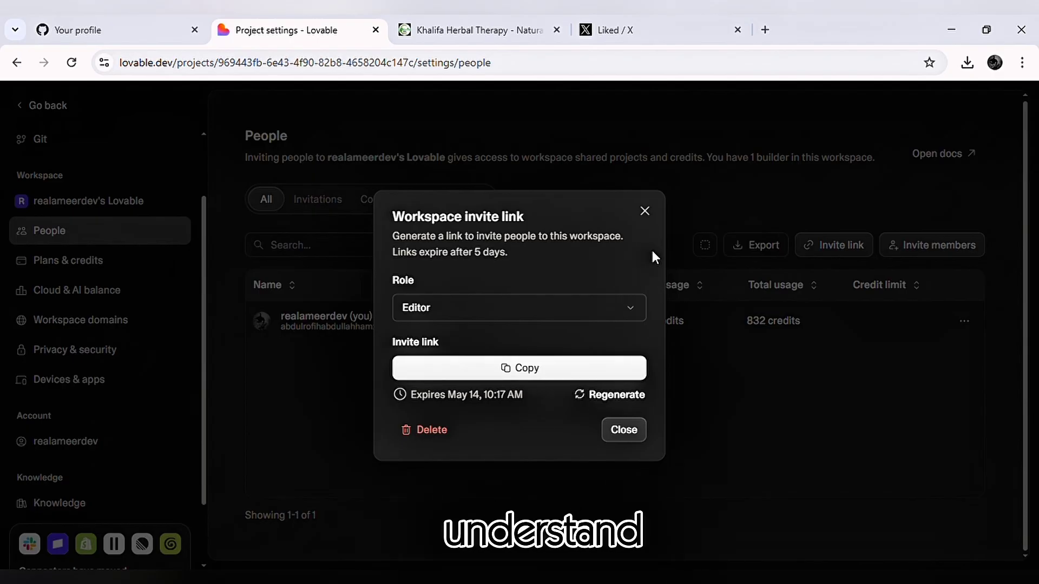
click(644, 211)
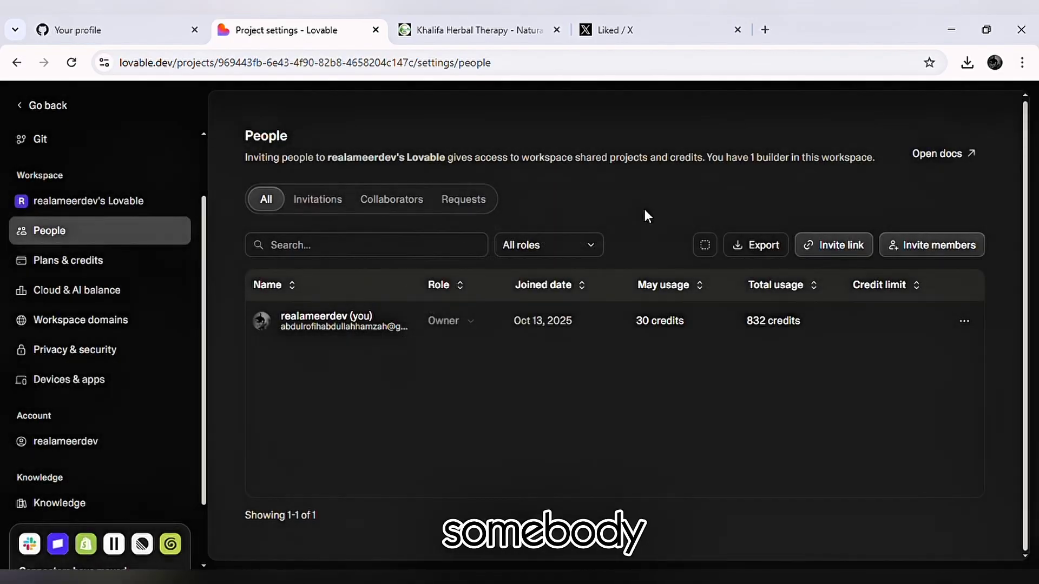
Look through the remaining settings categories and view the workspace's Cloud & AI balance.
scroll(135, 371, down, 2)
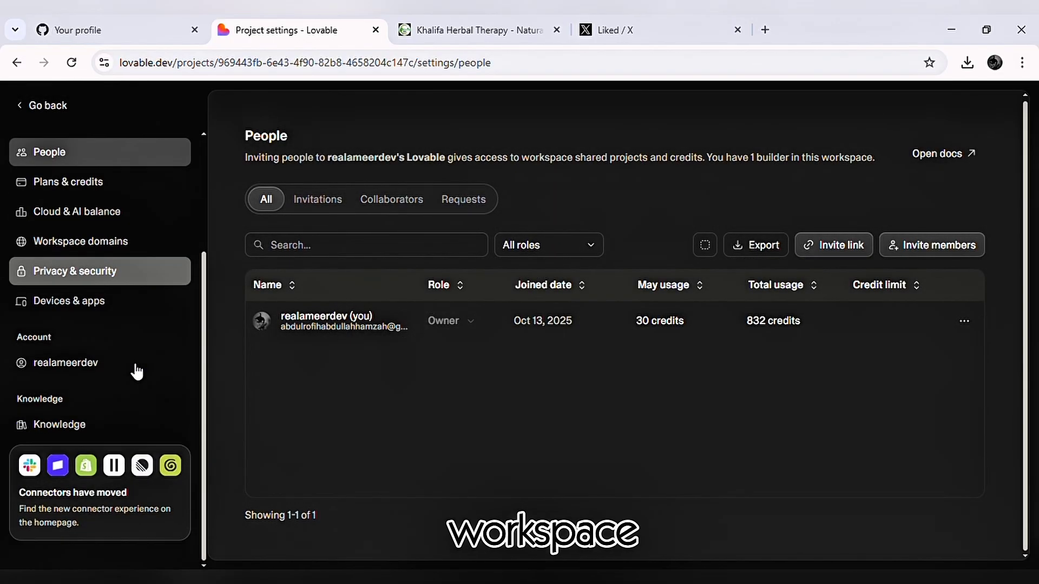
scroll(137, 372, up, 3)
scroll(136, 372, up, 1)
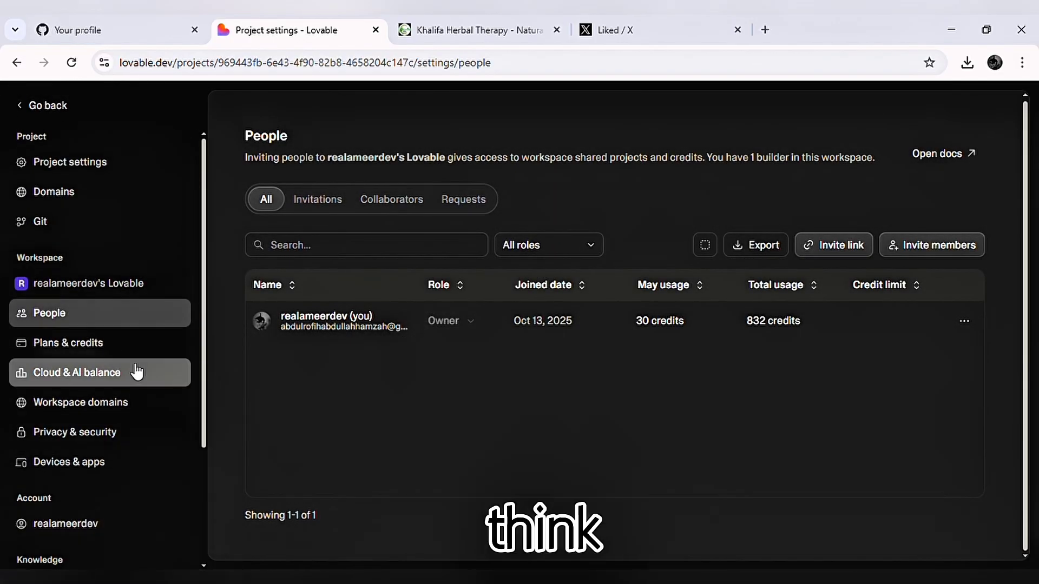
click(110, 383)
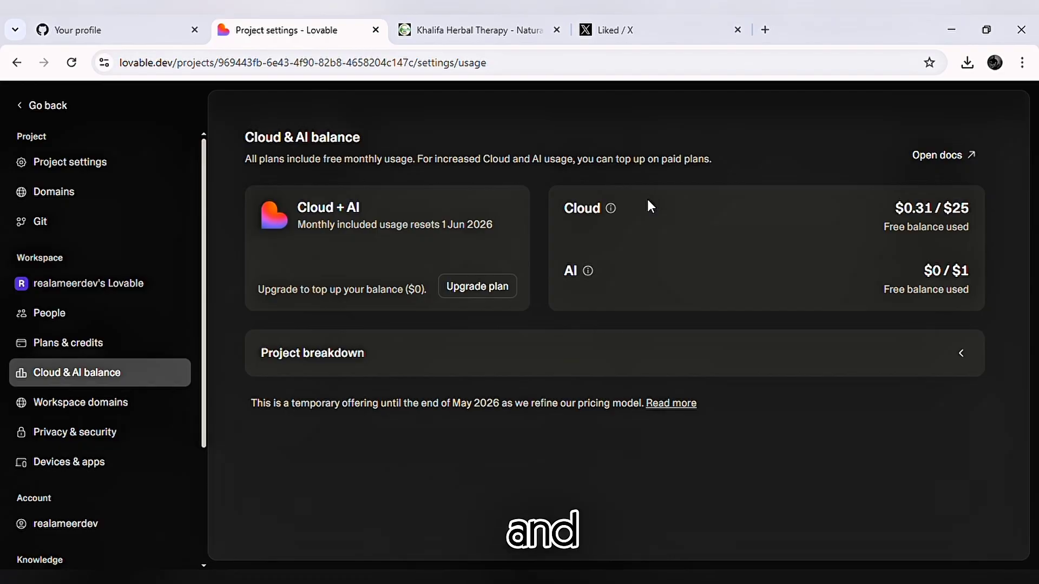
View the workspace domains and review the workspace's privacy and security settings, from access and membership to data protection.
click(154, 404)
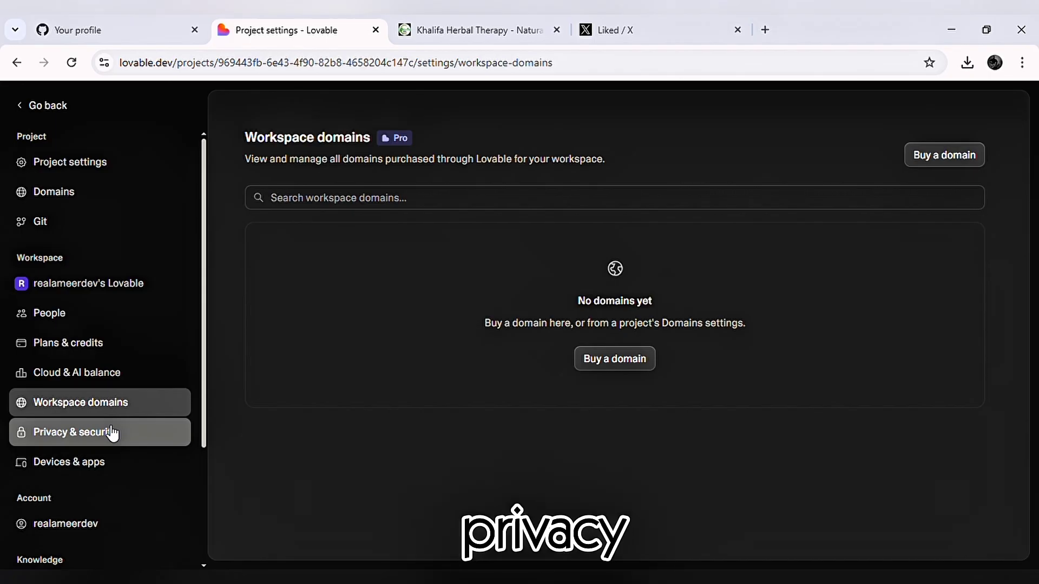
click(113, 433)
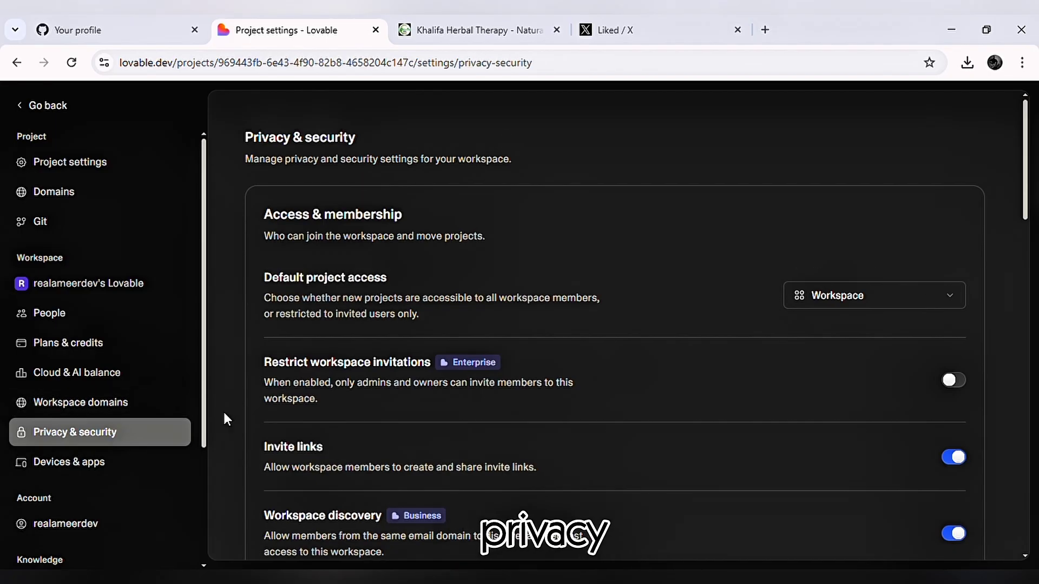
scroll(395, 479, down, 9)
scroll(395, 479, down, 15)
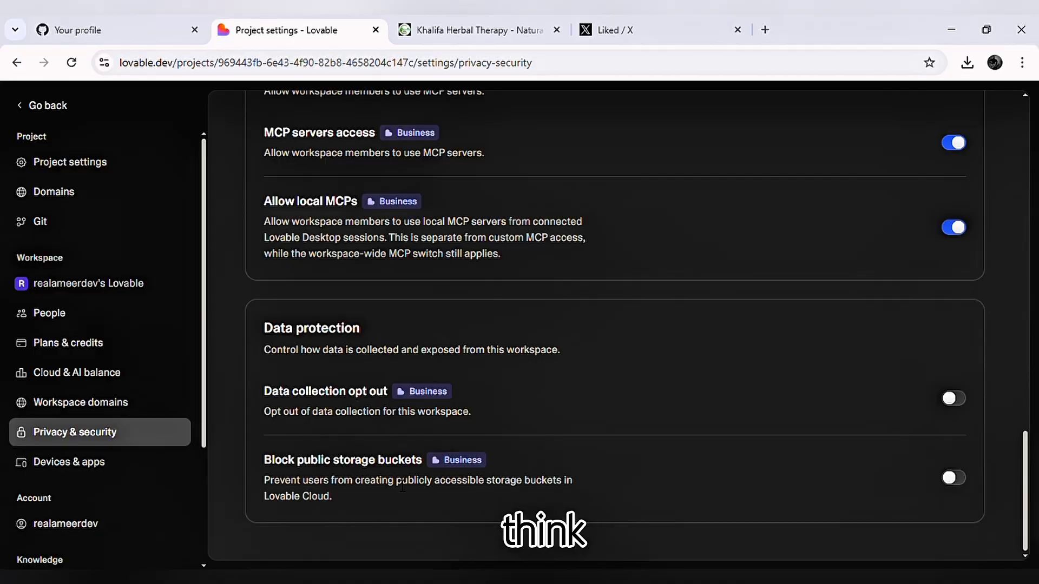
scroll(465, 385, up, 15)
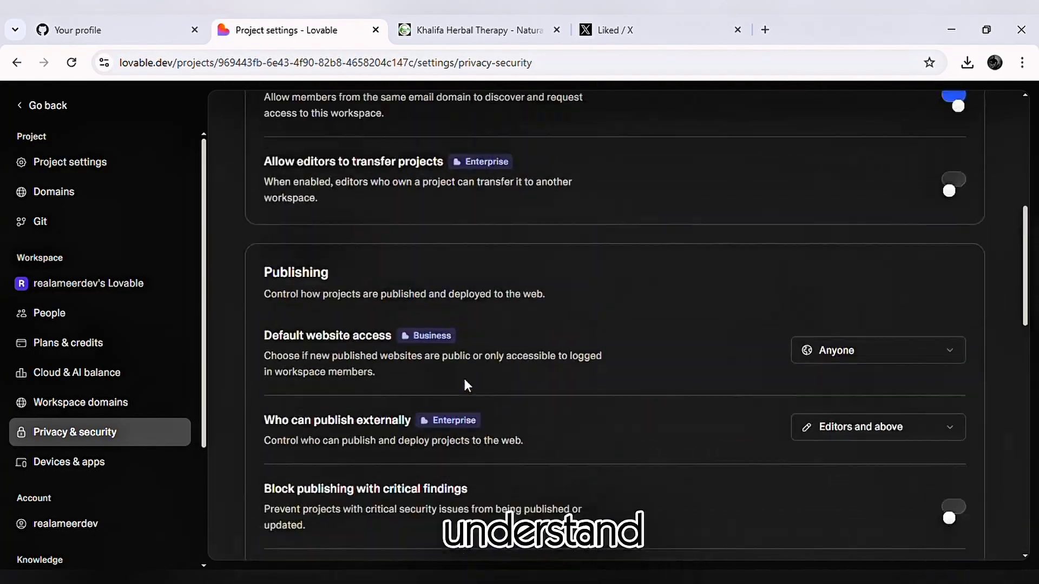
Review the messaging connection and desktop installer options for the workspace's devices and apps.
click(87, 468)
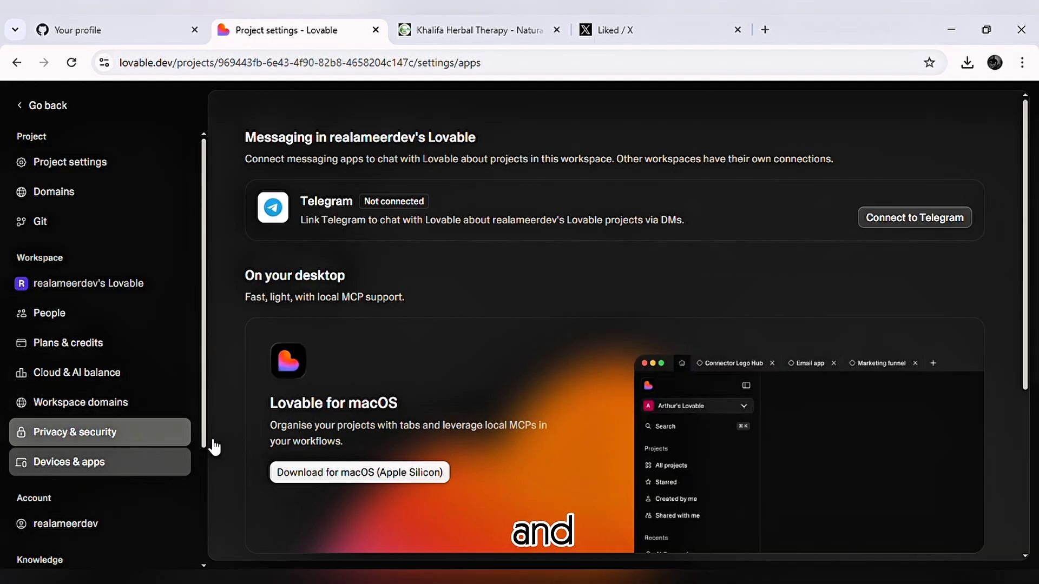
scroll(471, 379, down, 4)
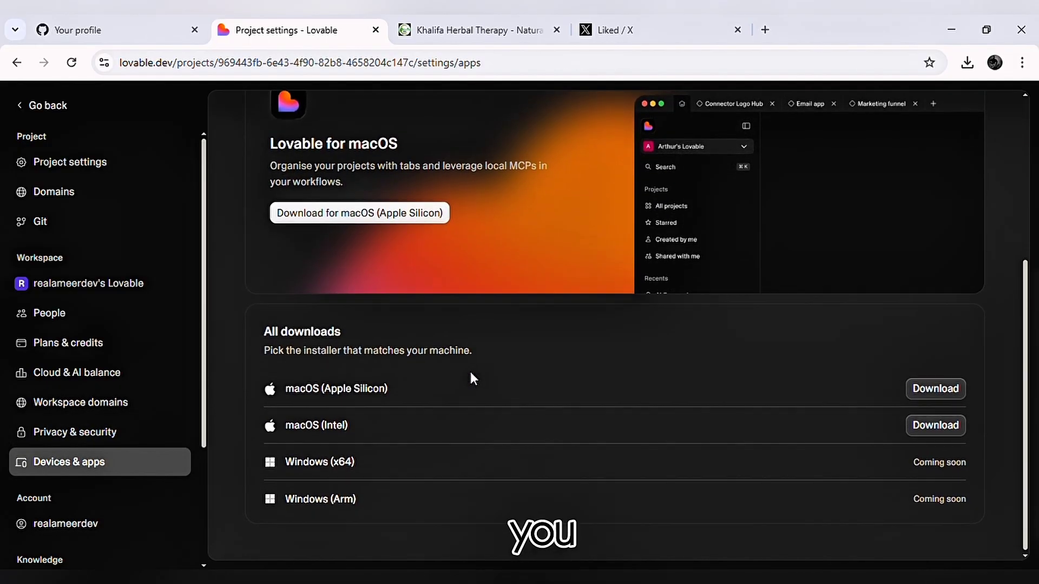
scroll(469, 371, up, 4)
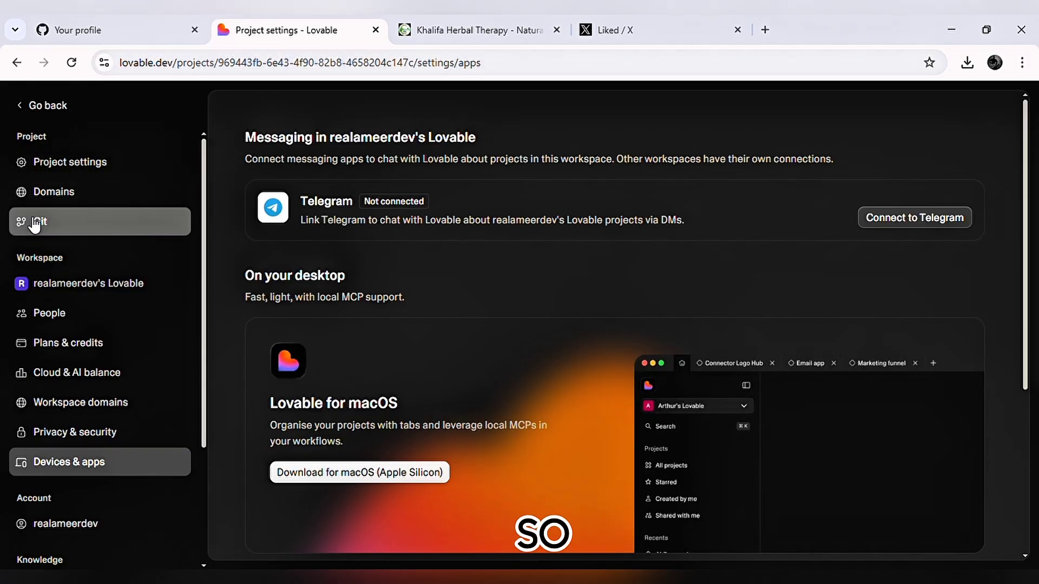
Inspect the project's GitHub repository connection in the Git settings and return to the project.
click(34, 226)
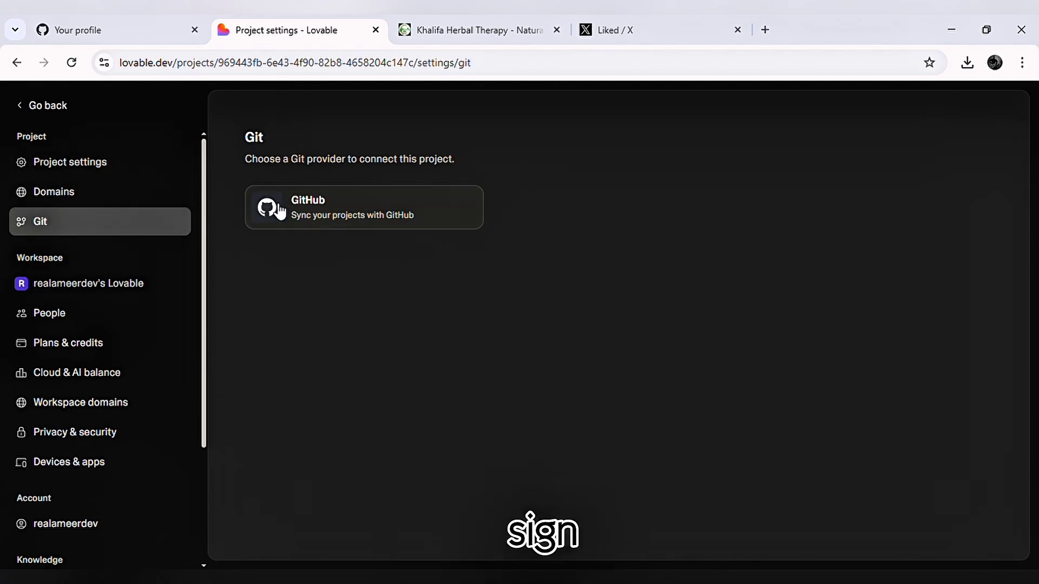
click(280, 212)
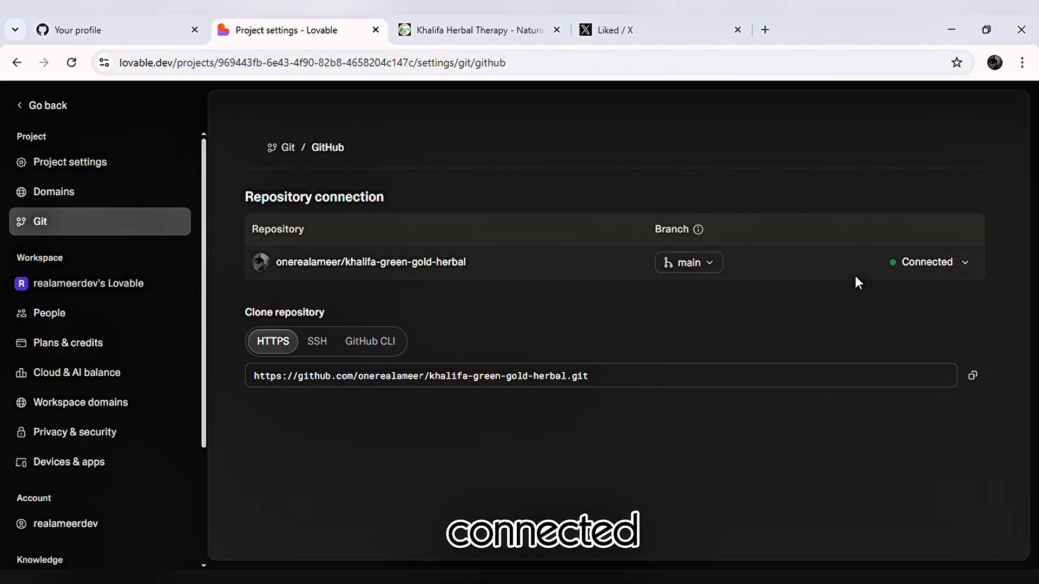
scroll(857, 270, up, 5)
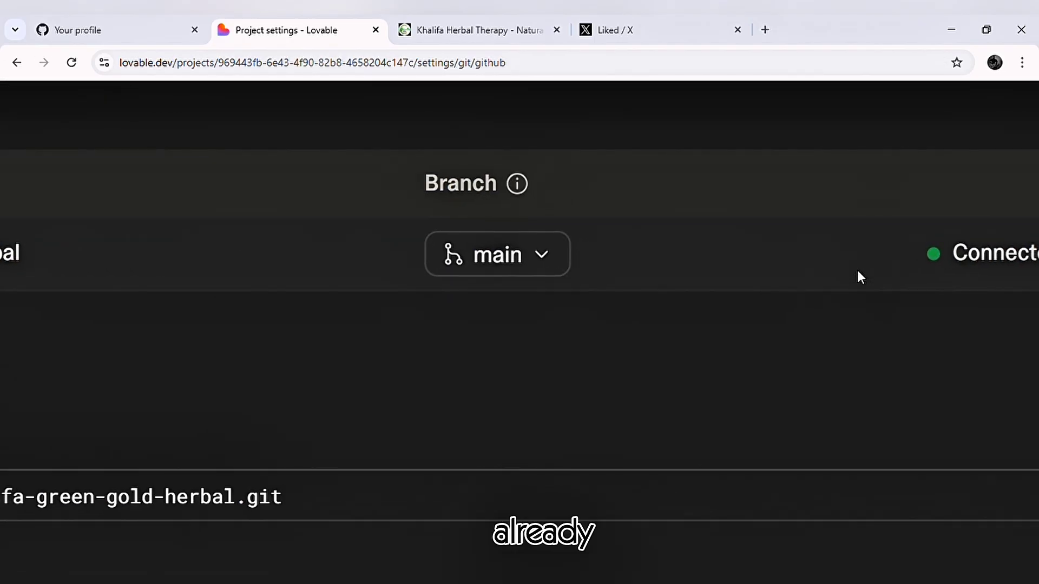
scroll(857, 271, right, 4)
scroll(860, 272, down, 5)
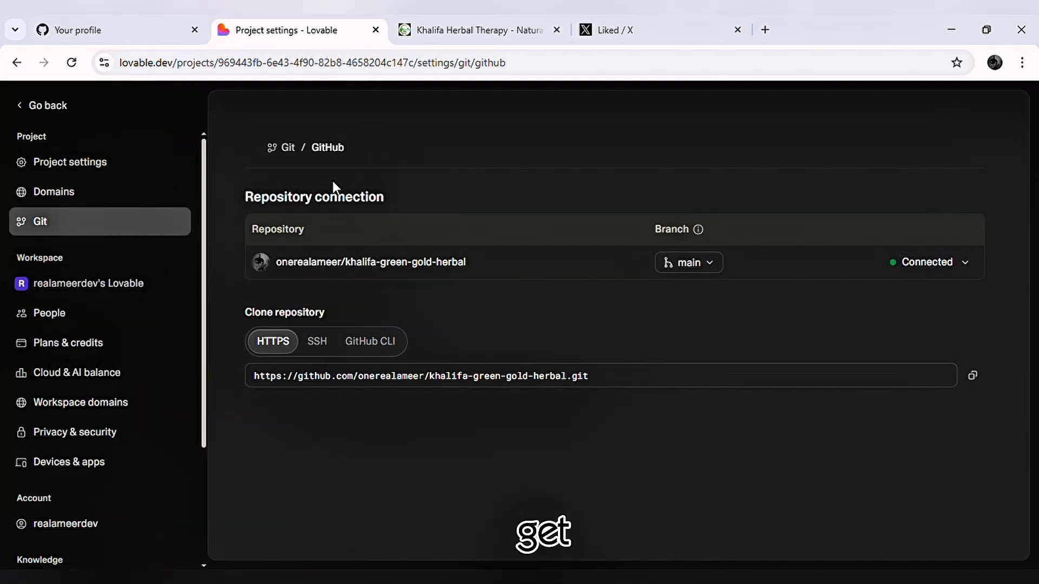
click(289, 149)
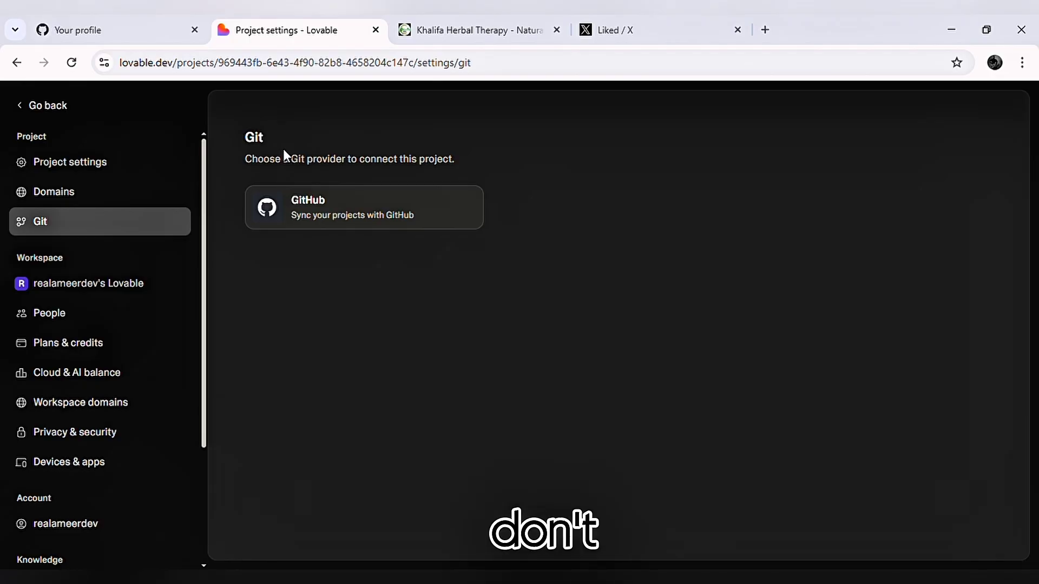
click(58, 105)
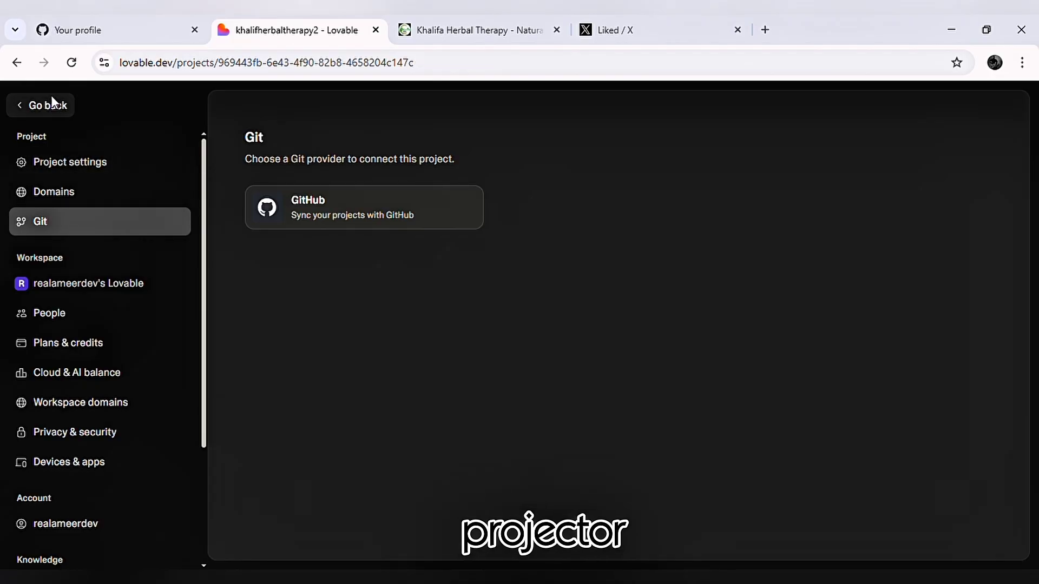